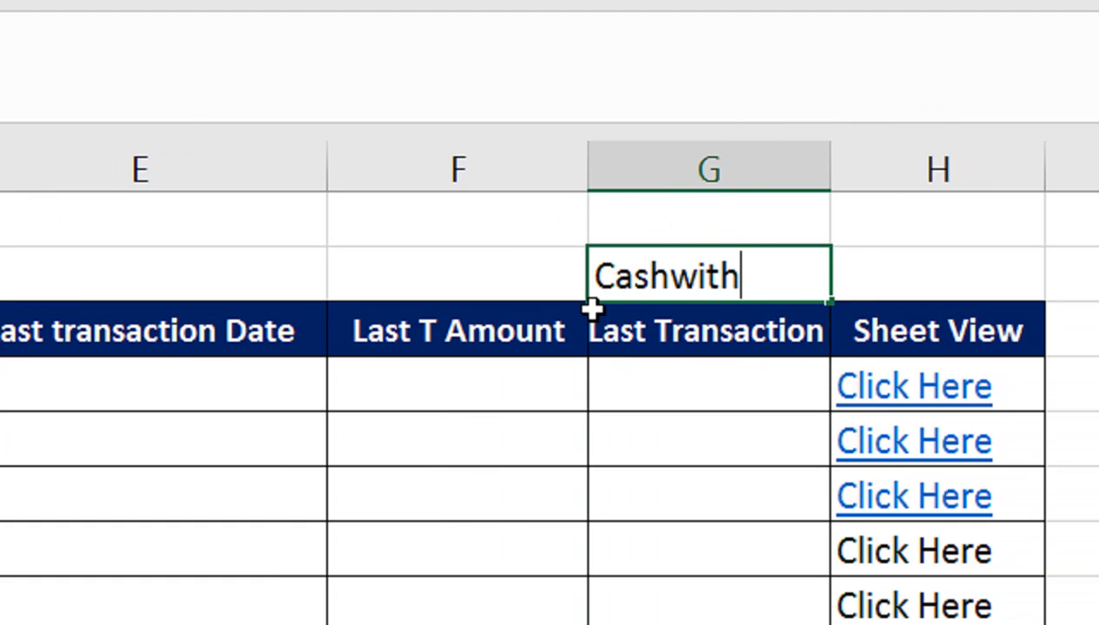
- Enter Cashwithdraw in G2 above the table and copy the Last Transaction header from G3 to F3
text(Cashwithdraw)
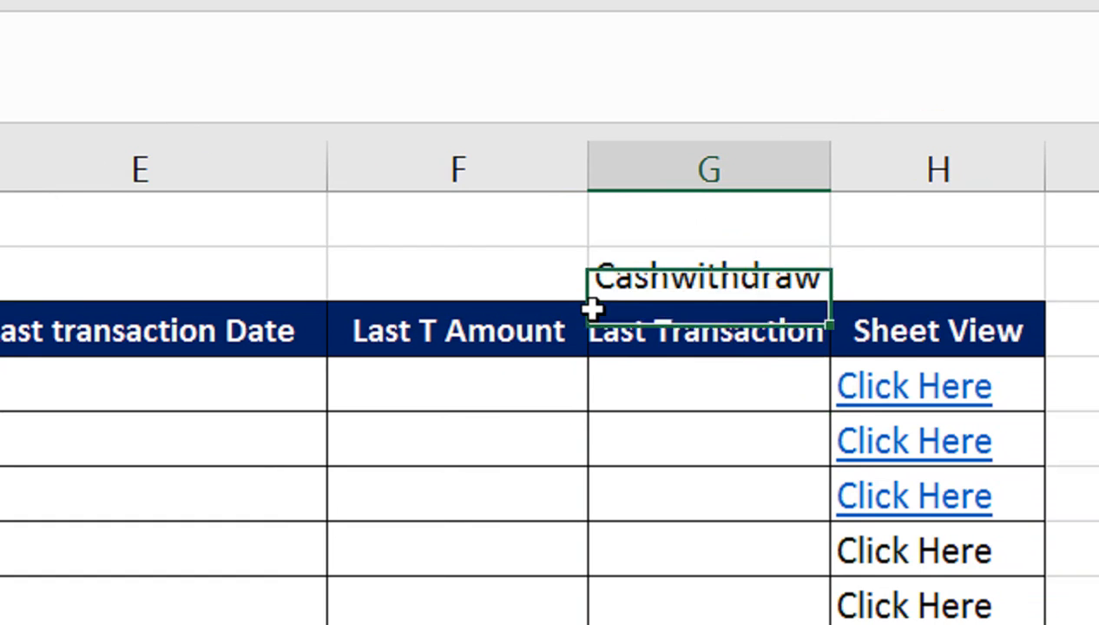
key(Left)
key(Down)
key(Up)
key(Down)
key(Right)
key(ctrl+c)
key(Left)
key(ctrl+v)
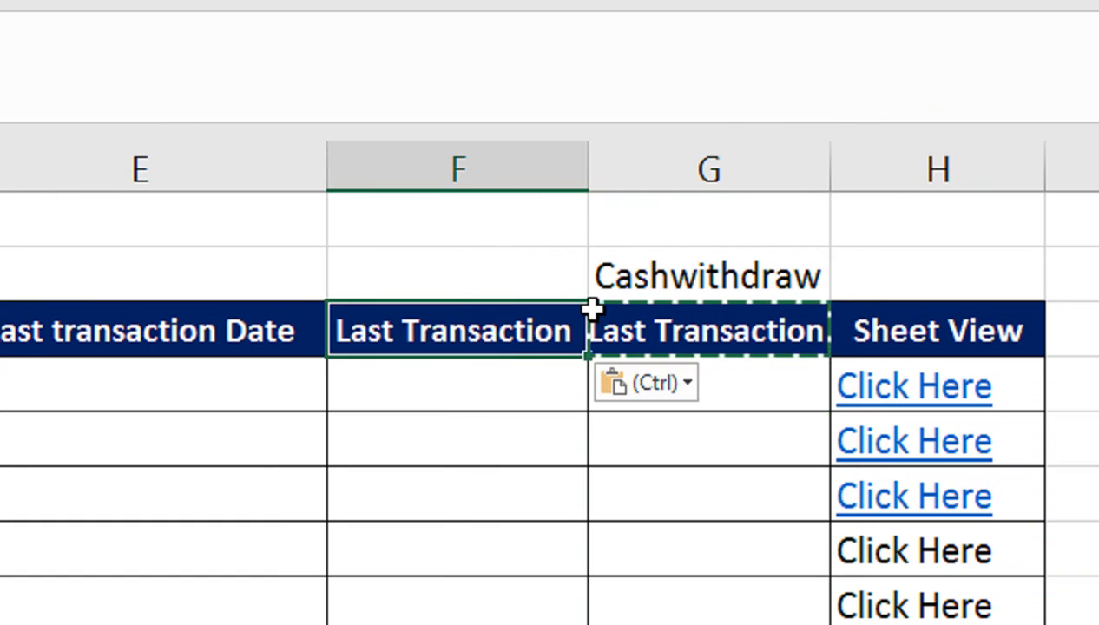
- Enter CashDeposite in F2 and autofit the width of column G
key(Up)
text(Cas)
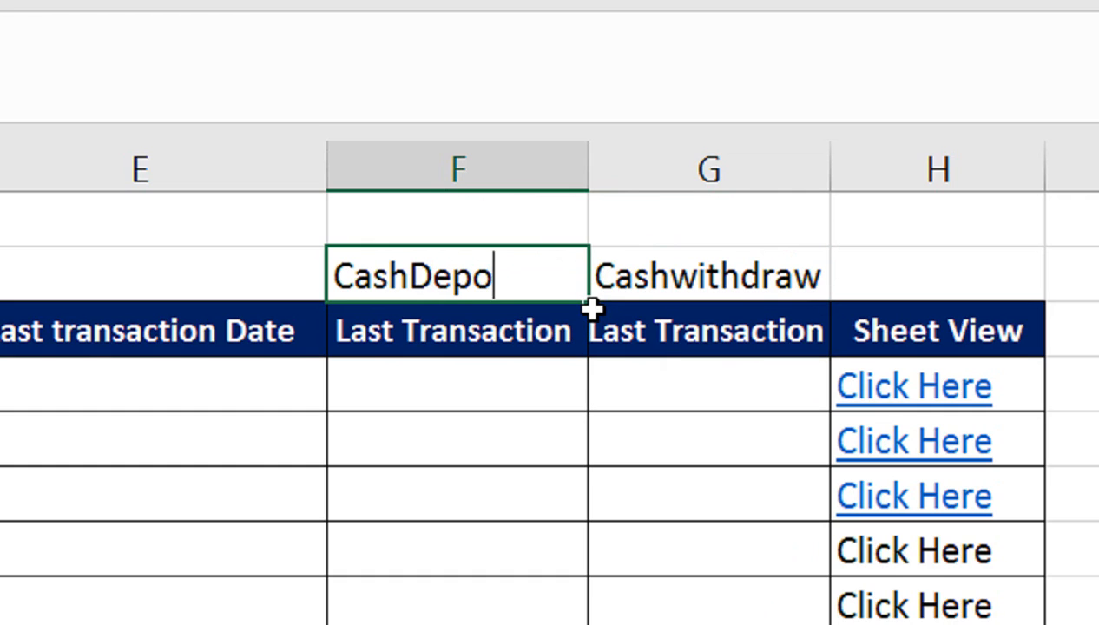
text(hDeposite)
key(Return)
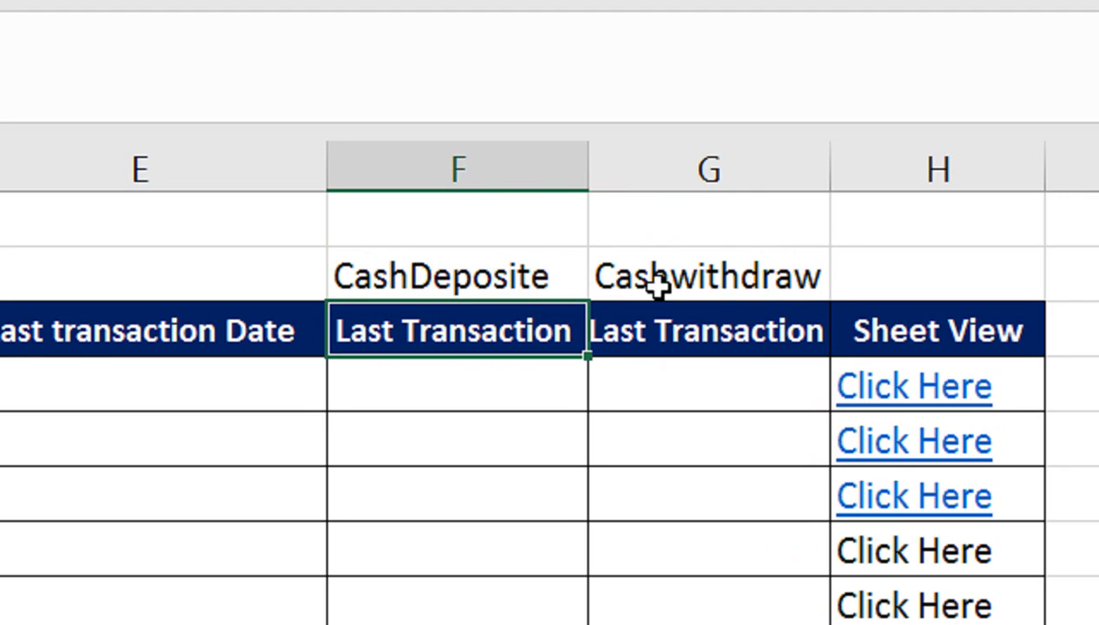
double_click(824, 178)
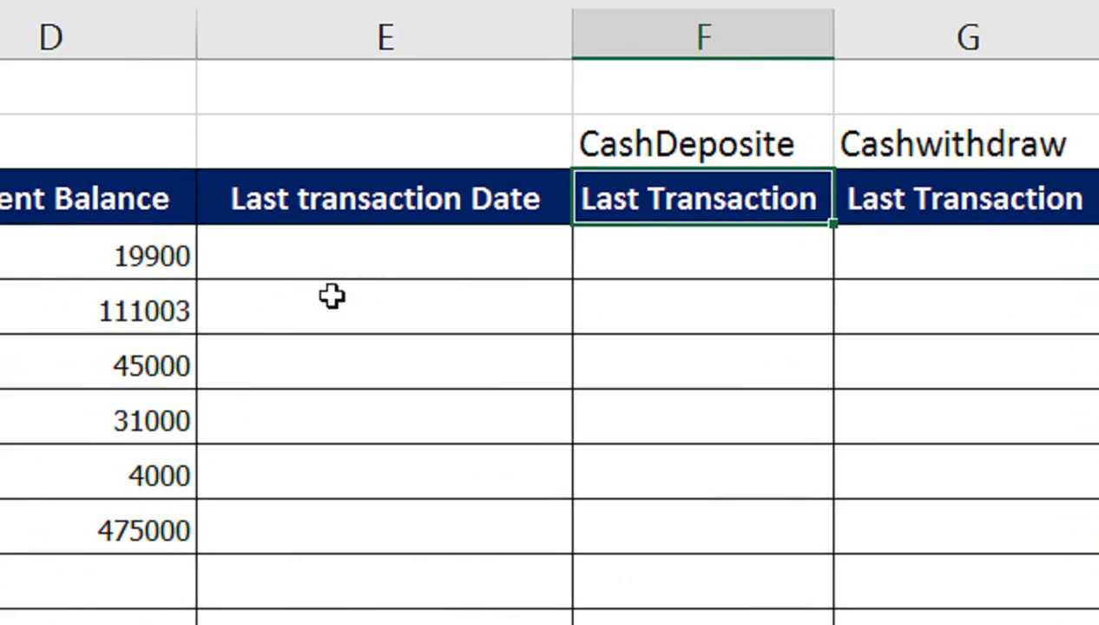
- Rename Sheet2 with the name of the first customer in the list
click(531, 339)
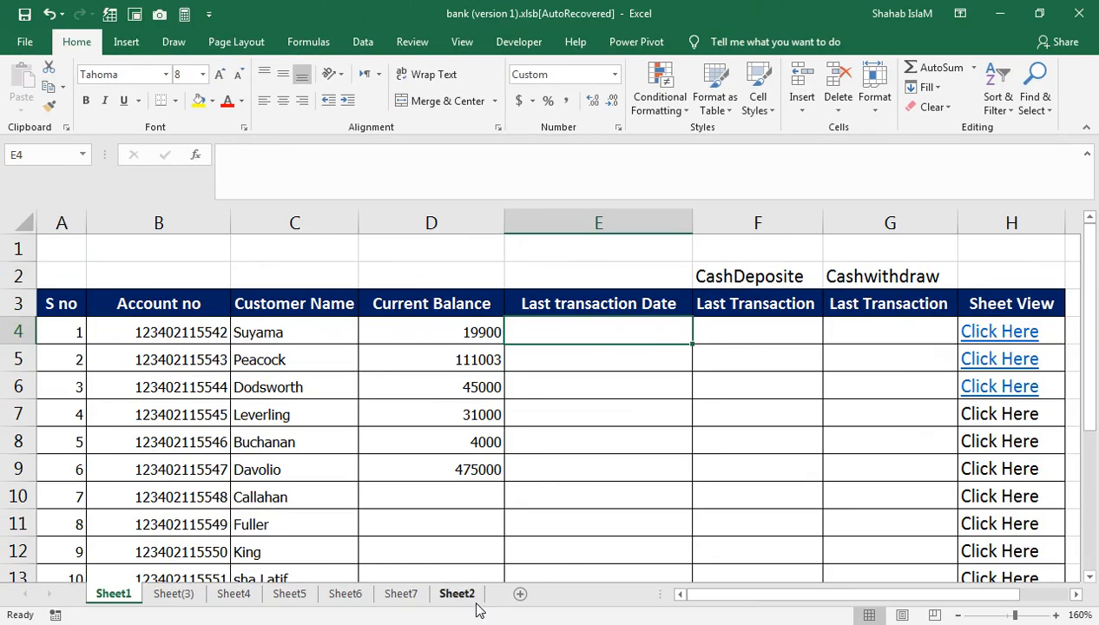
click(468, 598)
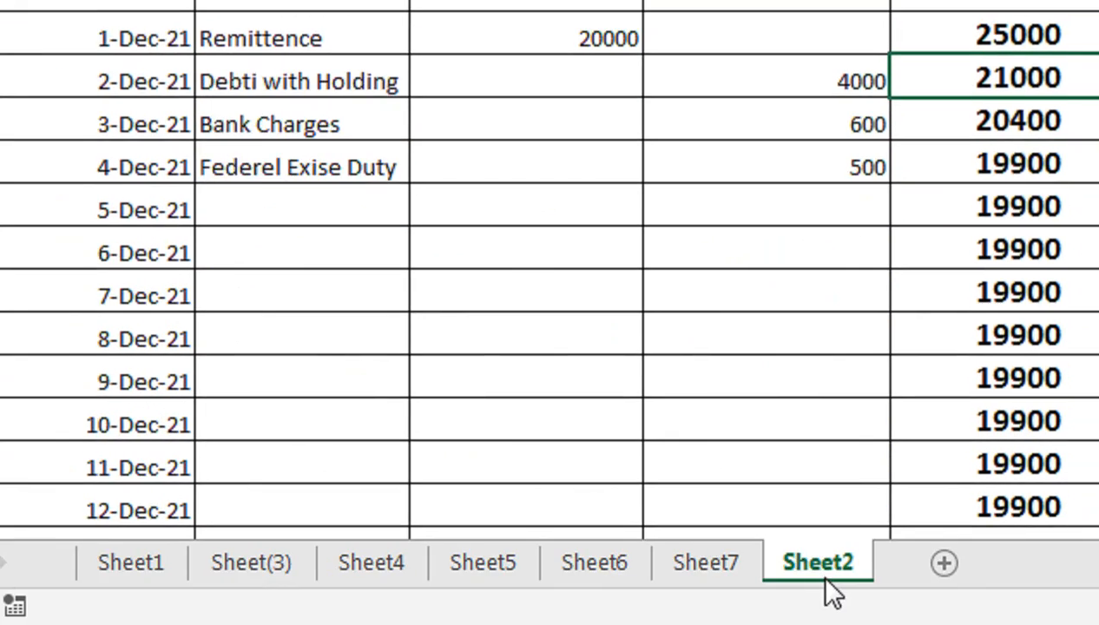
double_click(821, 573)
text(Su)
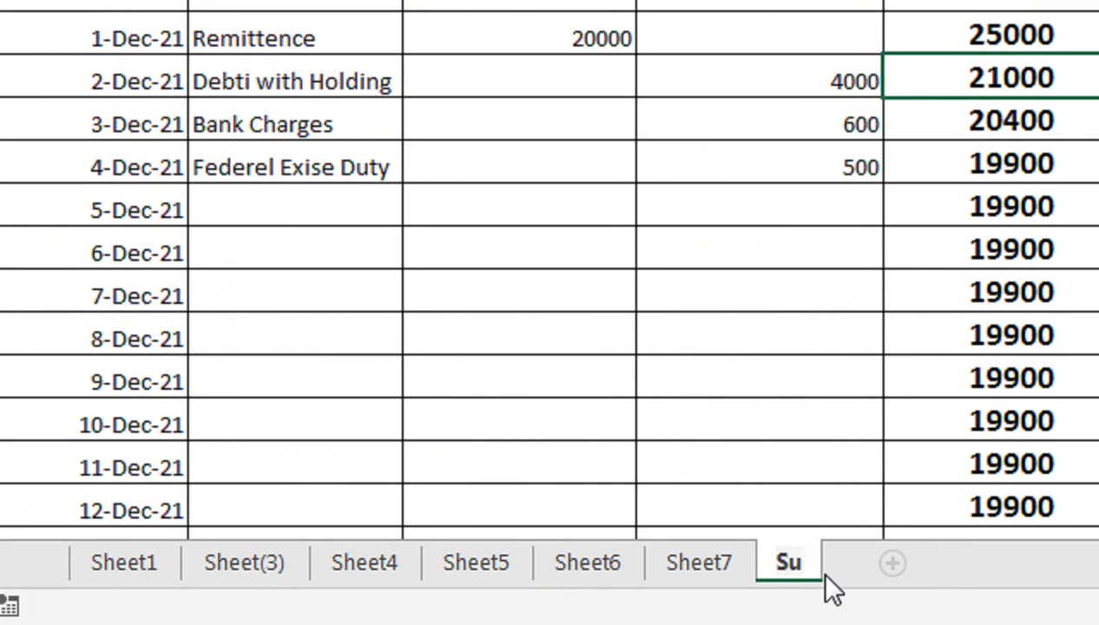
text(yama)
click(844, 409)
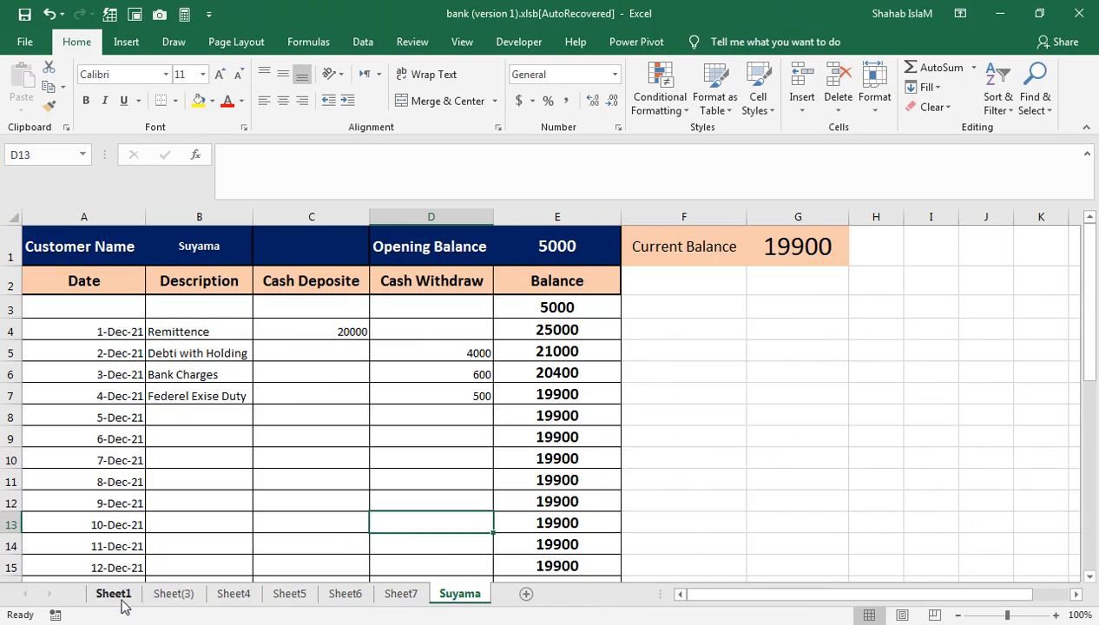
- Begin a LOOKUP formula in Sheet1 cell E4 with lookup value 2 and a lookup vector starting with 1/(
click(114, 594)
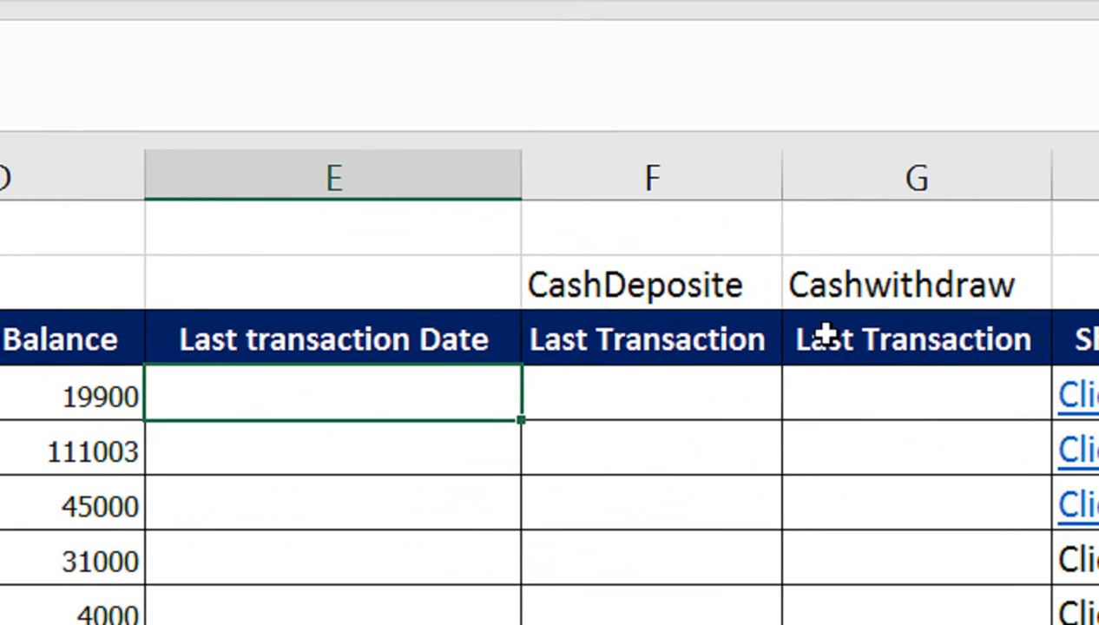
click(435, 391)
text(=lo)
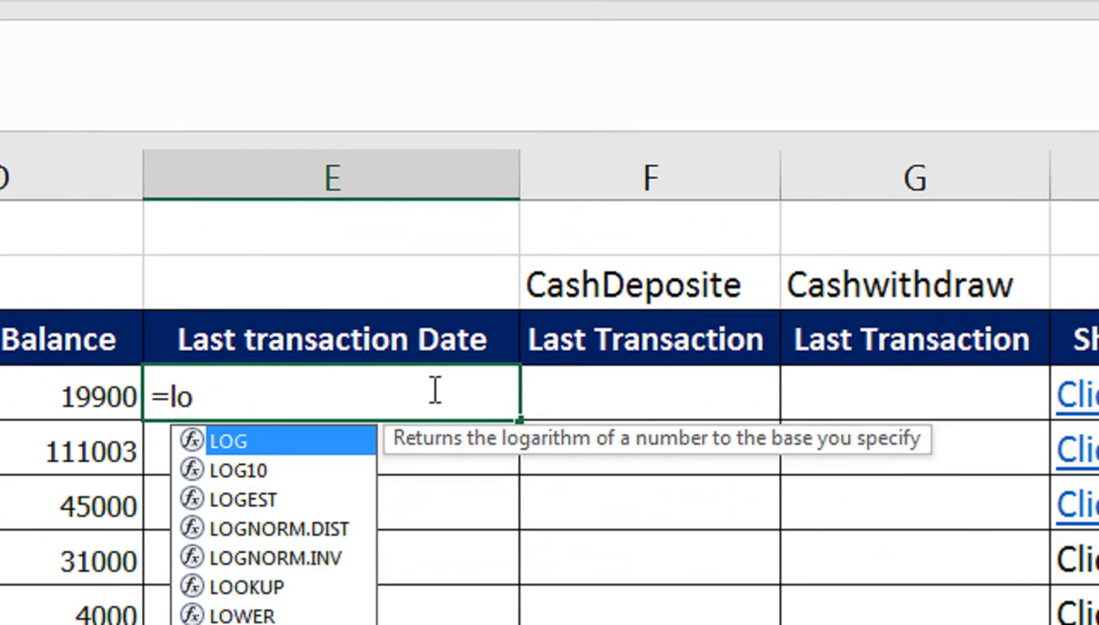
key(Down)
key(Up)
text(o)
key(Tab)
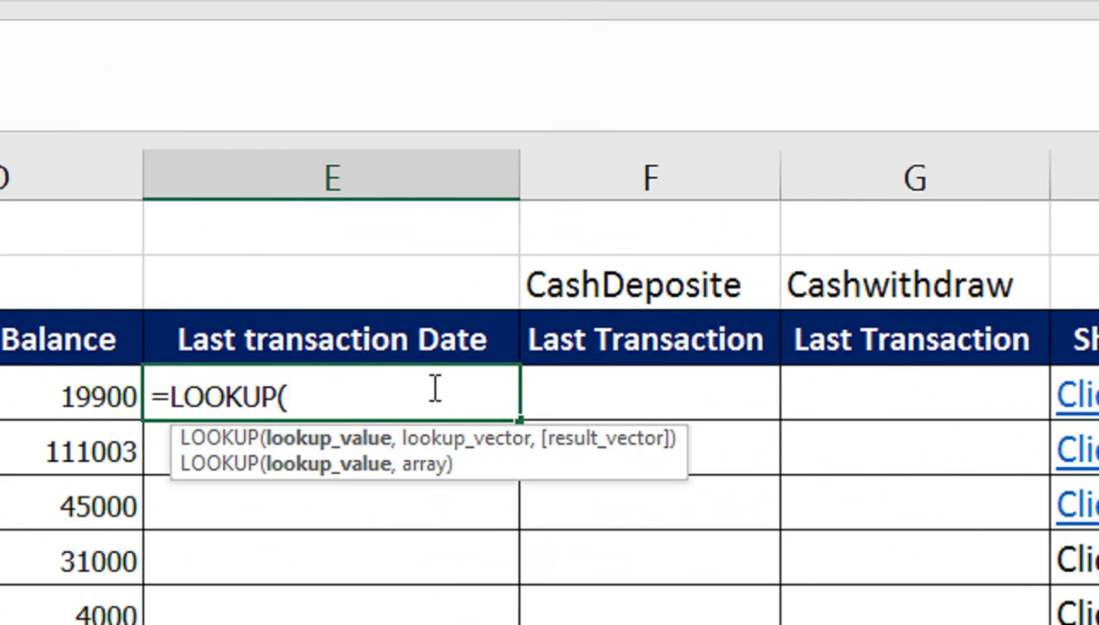
key(Down)
text(,)
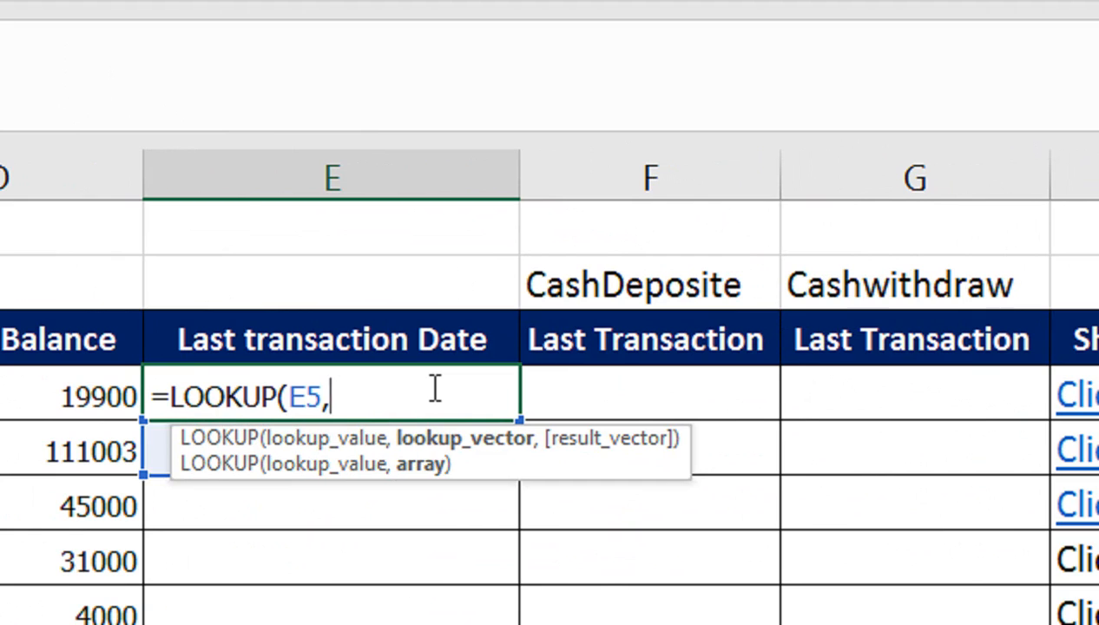
key(BackSpace)
key(BackSpace)
key(BackSpace)
key(Down)
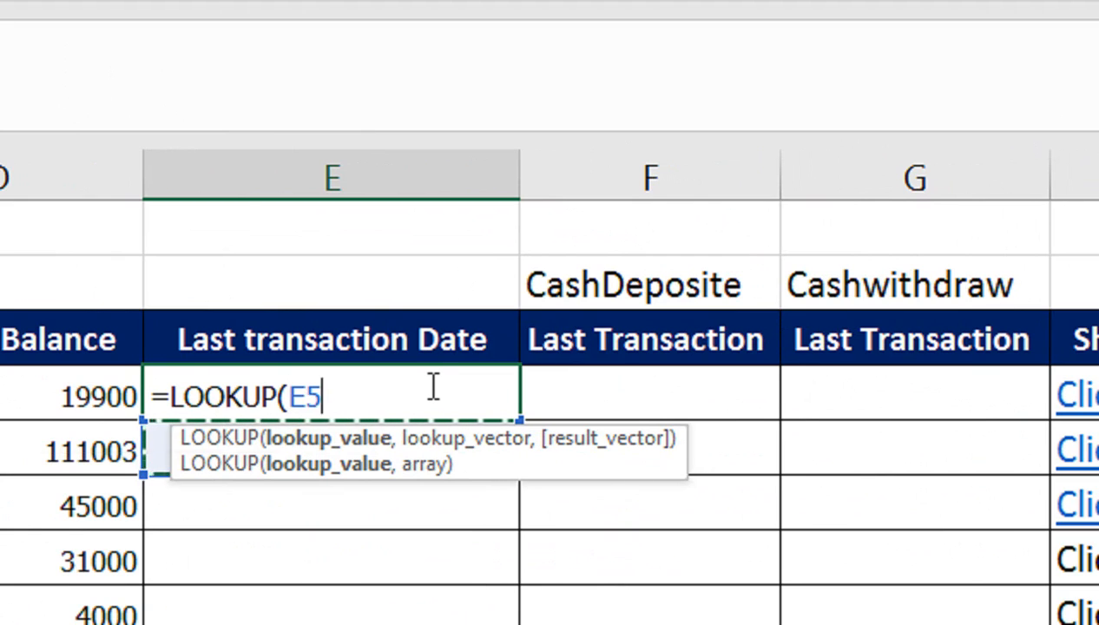
key(BackSpace)
key(BackSpace)
text(2,1/()
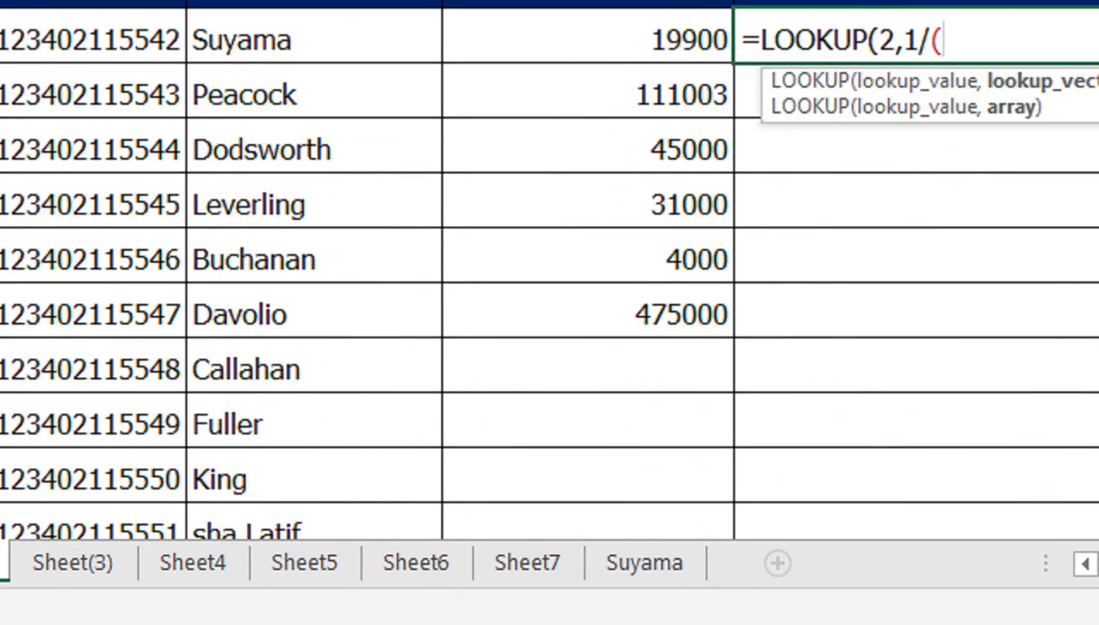
- Use B4:B34 of the first customer's sheet as the divisor in the lookup vector and close its parenthesis
click(669, 564)
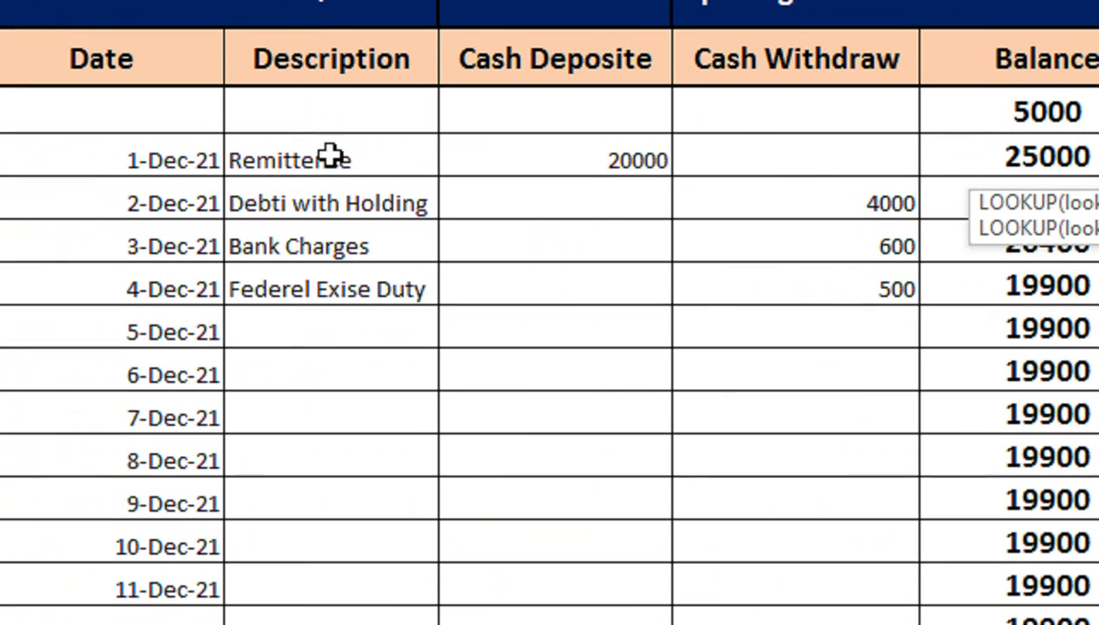
click(242, 150)
key(shift+Down)
key(shift+Down)
key(shift+Down)
key(shift+Down)
key(shift+Down)
key(shift+Down)
key(shift+Down)
key(shift+Down)
key(shift+Down)
key(shift+Down)
key(shift+Down)
key(shift+Down)
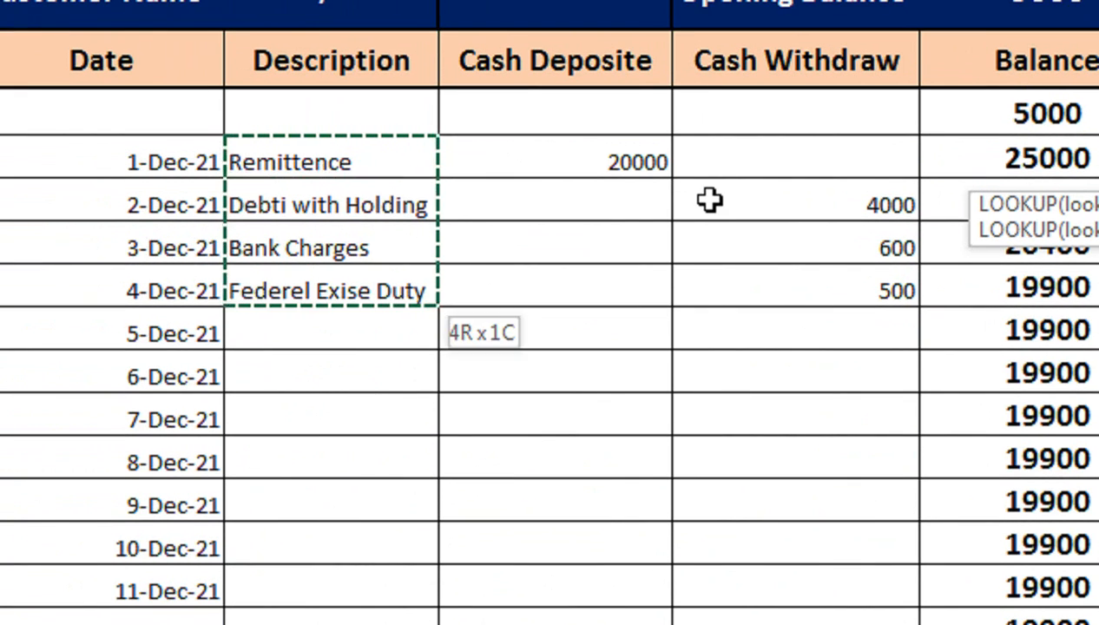
key(shift+Down)
key(shift+Down)
key(shift+Down)
key(shift+Down)
key(shift+Down)
key(shift+Down)
key(shift+Down)
key(shift+Down)
key(shift+Down)
key(shift+Down)
key(shift+Down)
key(shift+Down)
key(shift+Down)
key(shift+Down)
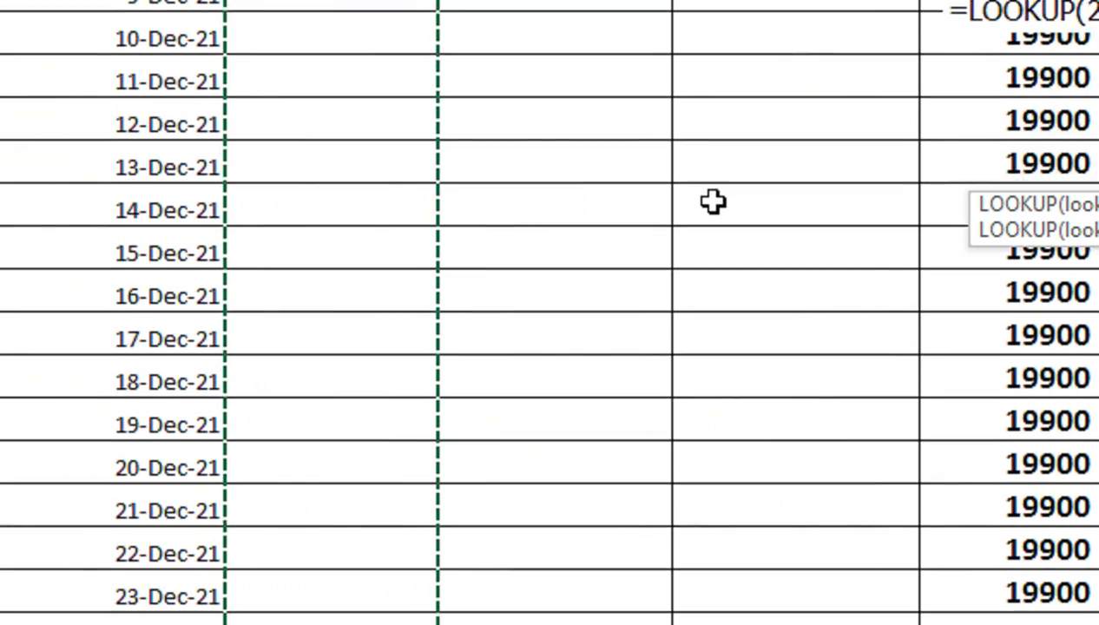
key(shift+Down)
key(shift+Down)
key(shift+Right)
key(shift+Right)
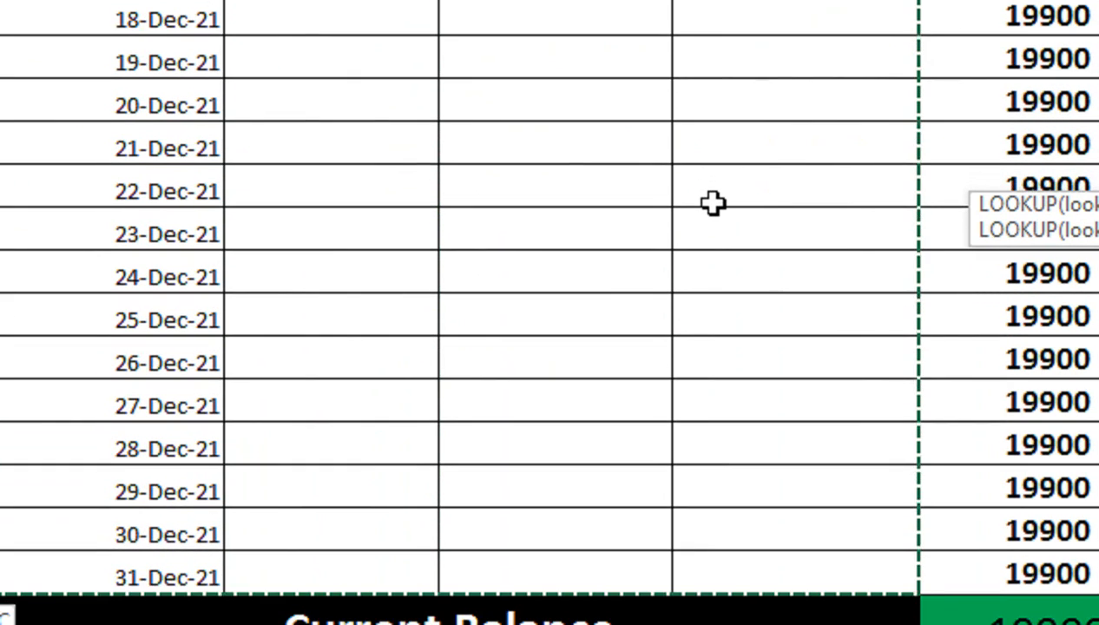
key(shift+Left)
key(shift+Left)
key(shift+Left)
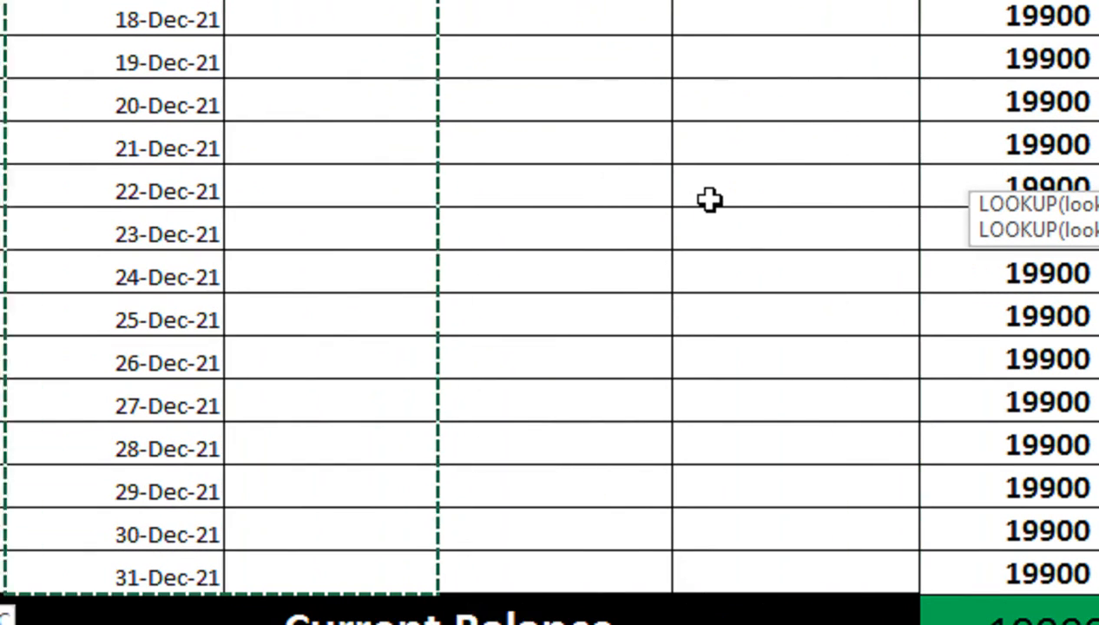
key(shift+Right)
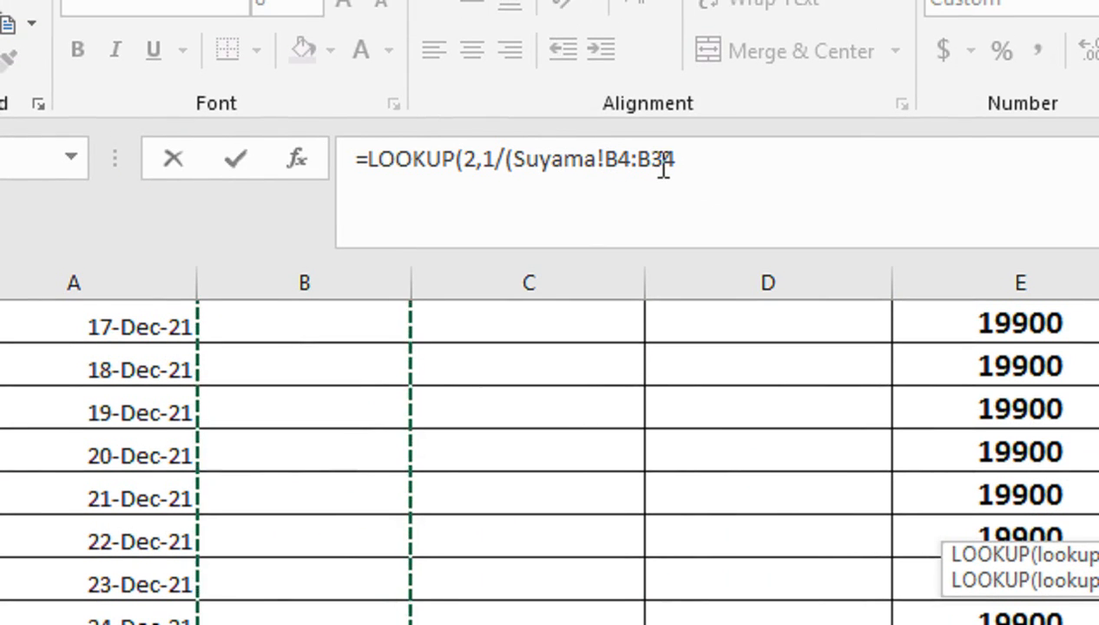
click(340, 283)
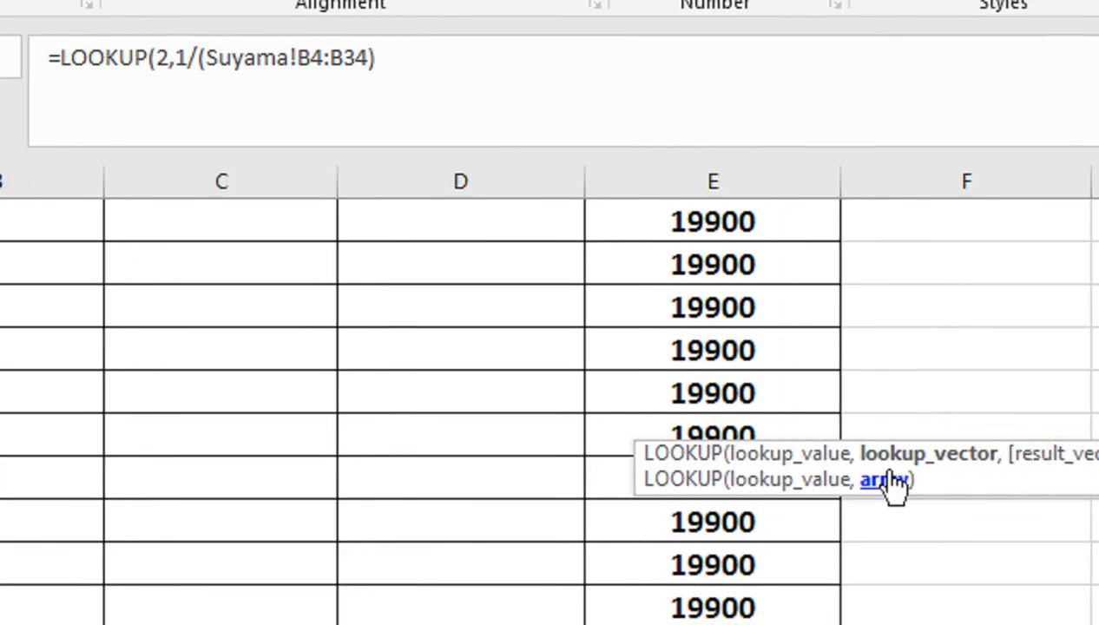
drag(941, 474, 379, 116)
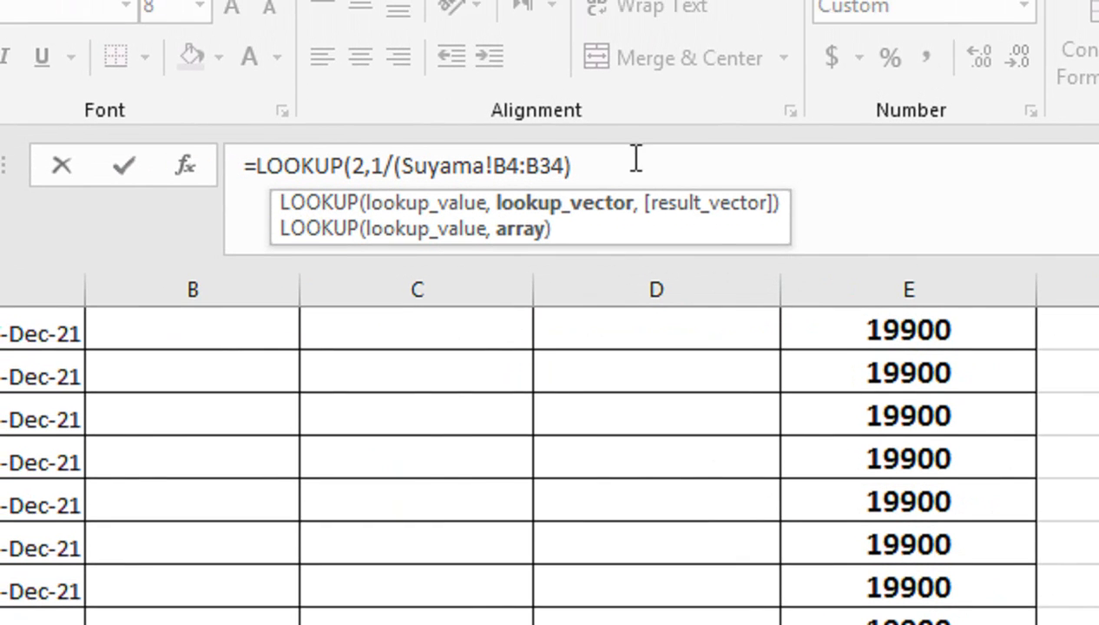
- Start the LOOKUP result vector at date cell A4 on the first customer's sheet
text(,)
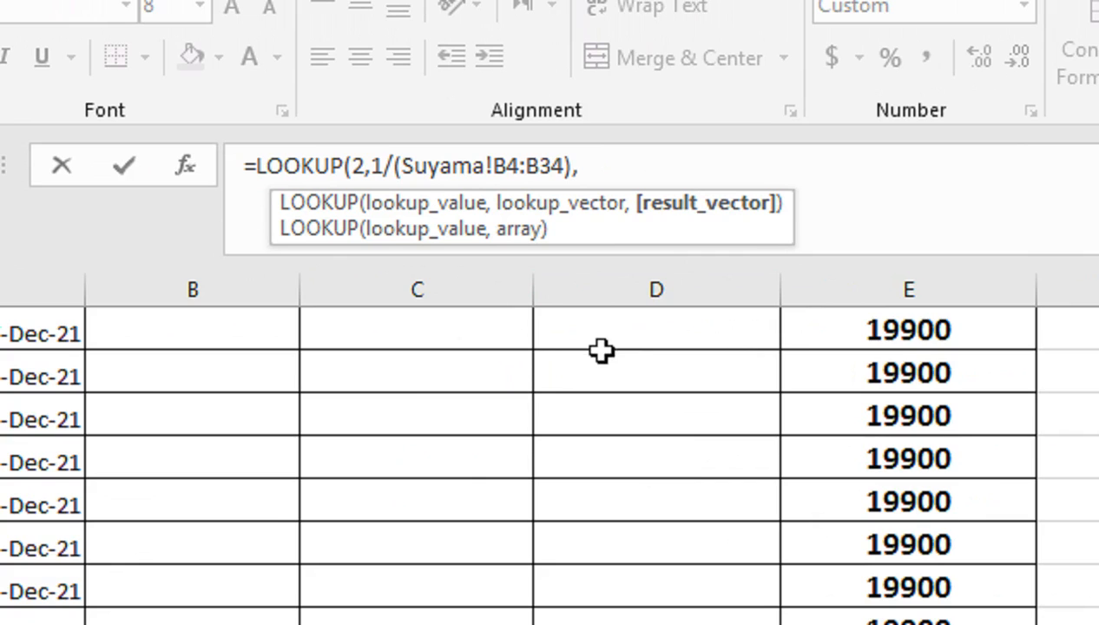
click(433, 381)
key(Up)
key(Up)
key(Up)
key(Up)
key(Up)
key(Up)
key(Up)
key(Up)
key(Up)
key(Up)
key(Up)
key(Up)
key(Left)
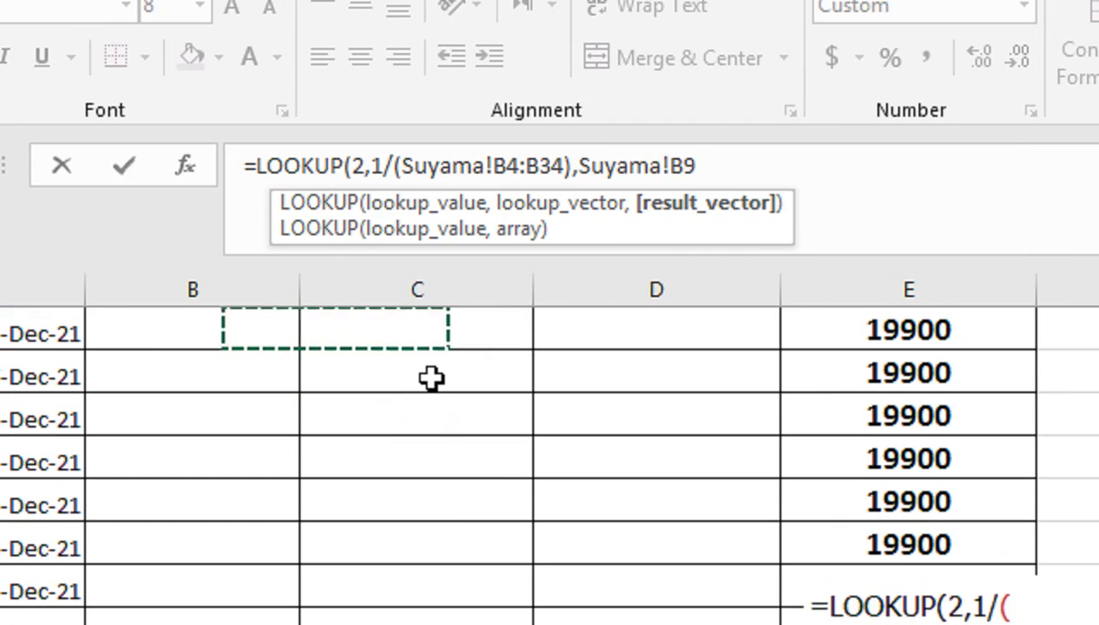
key(Left)
key(Up)
key(Up)
key(Up)
key(Up)
key(Up)
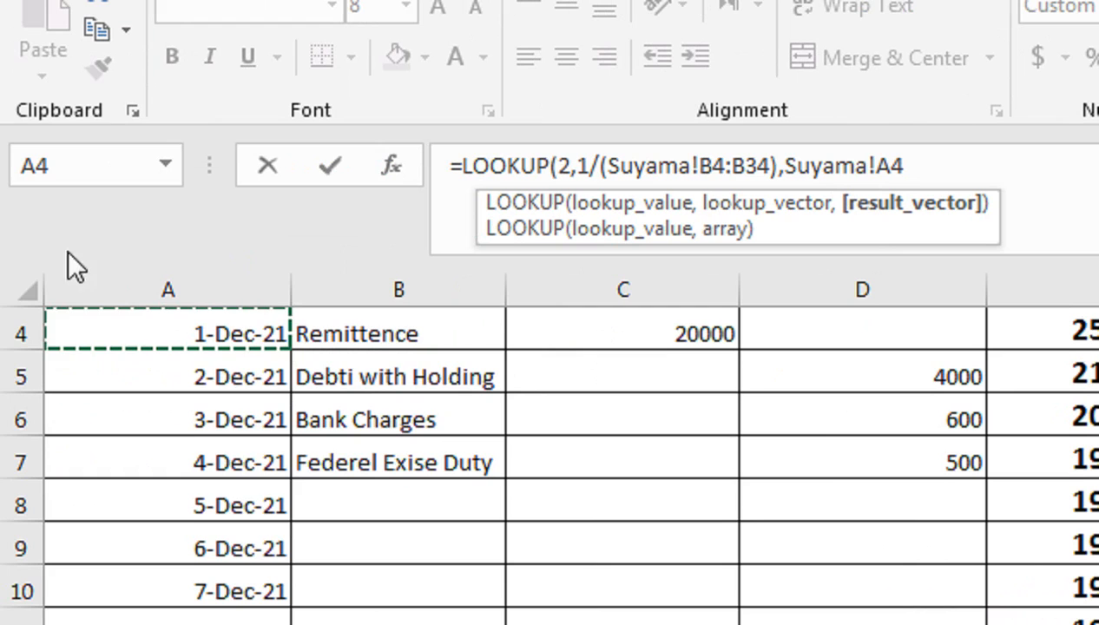
key(Up)
key(Up)
key(Down)
key(Down)
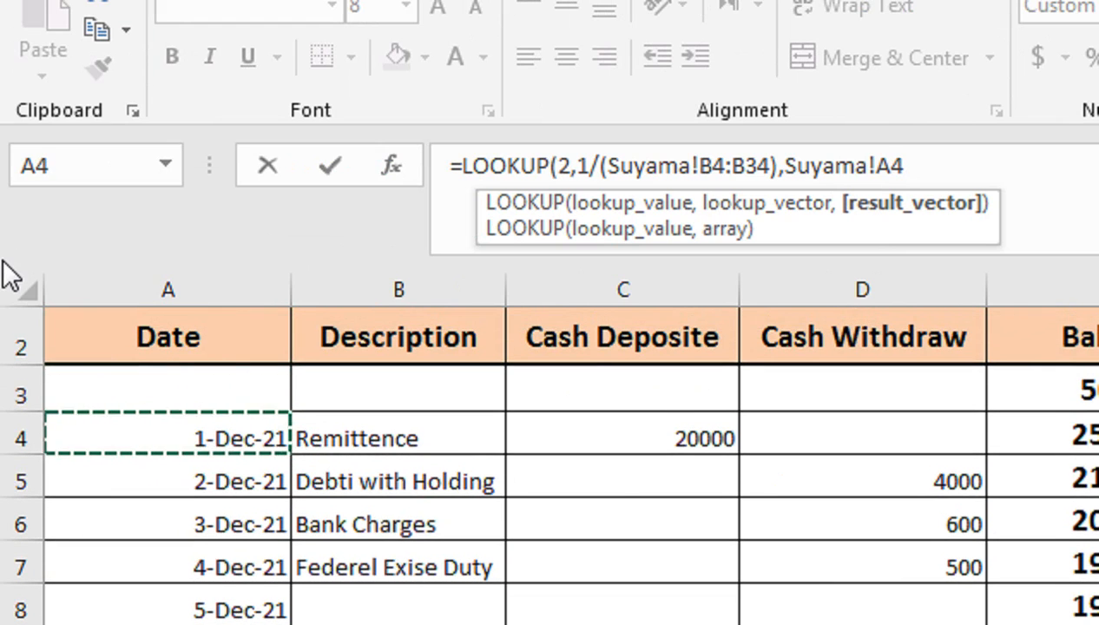
- Extend the result vector to A4:A34 and complete the LOOKUP formula
key(ctrl+shift+Down)
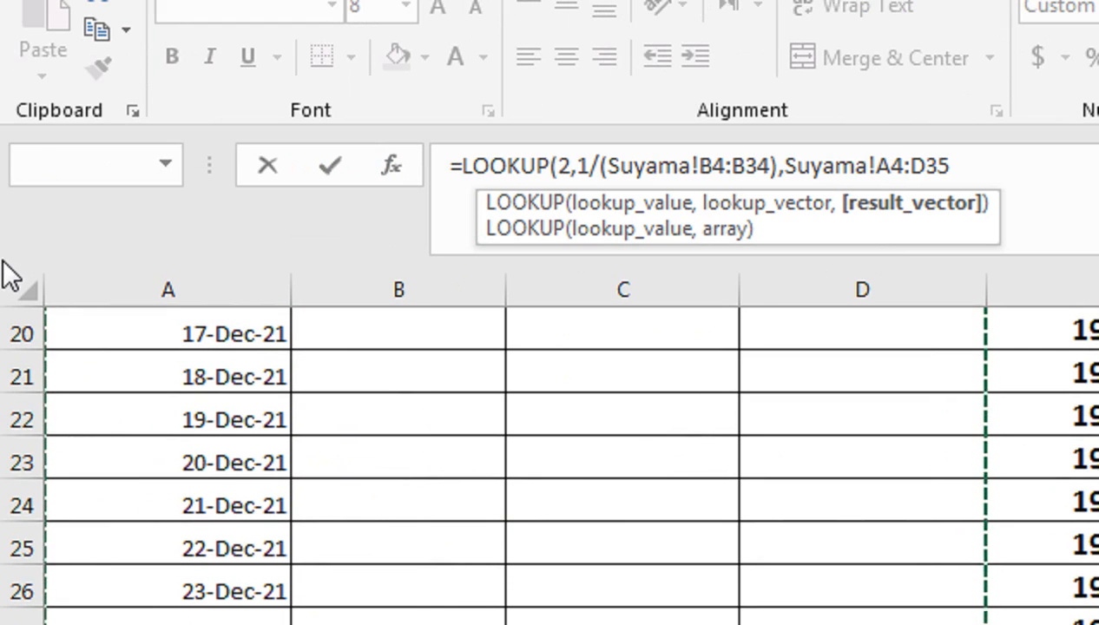
key(ctrl+shift+Up)
key(ctrl+shift+Down)
key(ctrl+shift+Down)
key(Up)
key(Up)
key(Down)
key(Down)
key(shift+Down)
key(shift+Down)
key(shift+Down)
key(shift+Down)
key(shift+Down)
key(shift+Down)
key(shift+Down)
key(shift+Down)
key(shift+Down)
key(shift+Down)
key(shift+Down)
key(shift+Down)
key(shift+Down)
key(shift+Down)
key(shift+Down)
key(shift+Down)
key(shift+Down)
key(shift+Down)
key(shift+Down)
key(shift+Down)
key(shift+Down)
key(shift+Down)
key(shift+Down)
key(shift+Down)
key(shift+Down)
key(shift+Down)
key(shift+Down)
key(shift+Down)
key(shift+Down)
key(shift+Down)
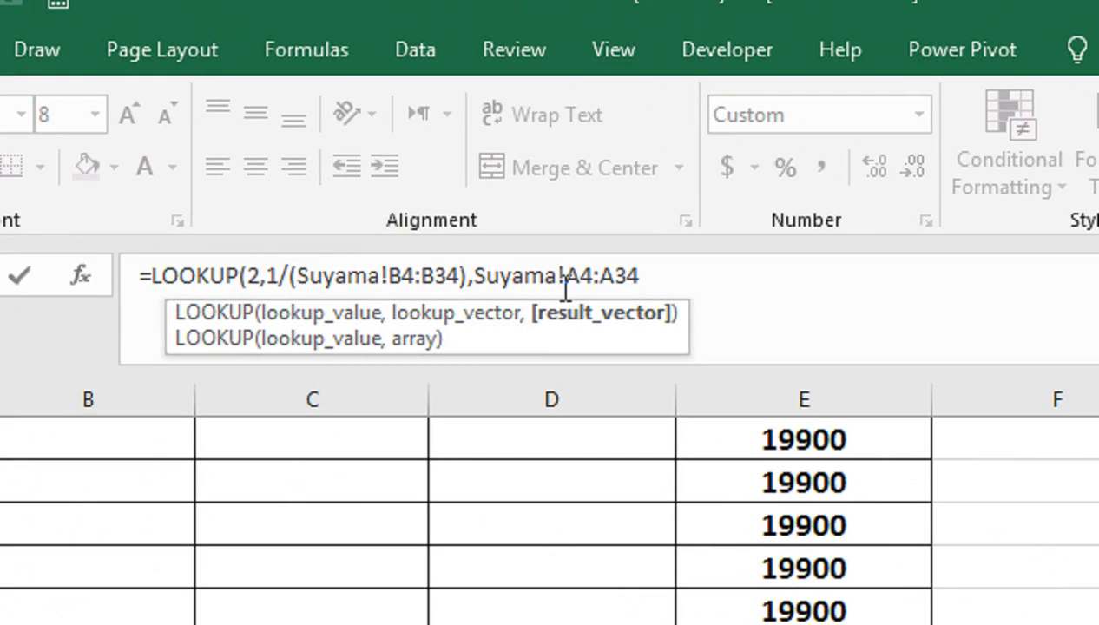
text())
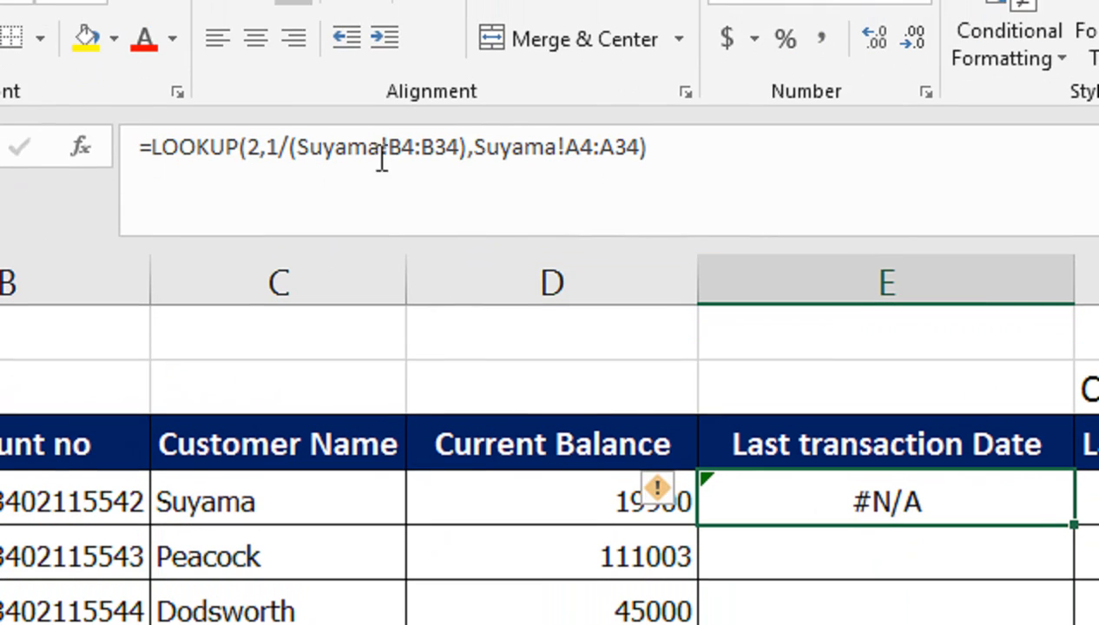
- Add the condition <>"" after B4:B34 in the E4 LOOKUP formula
click(468, 123)
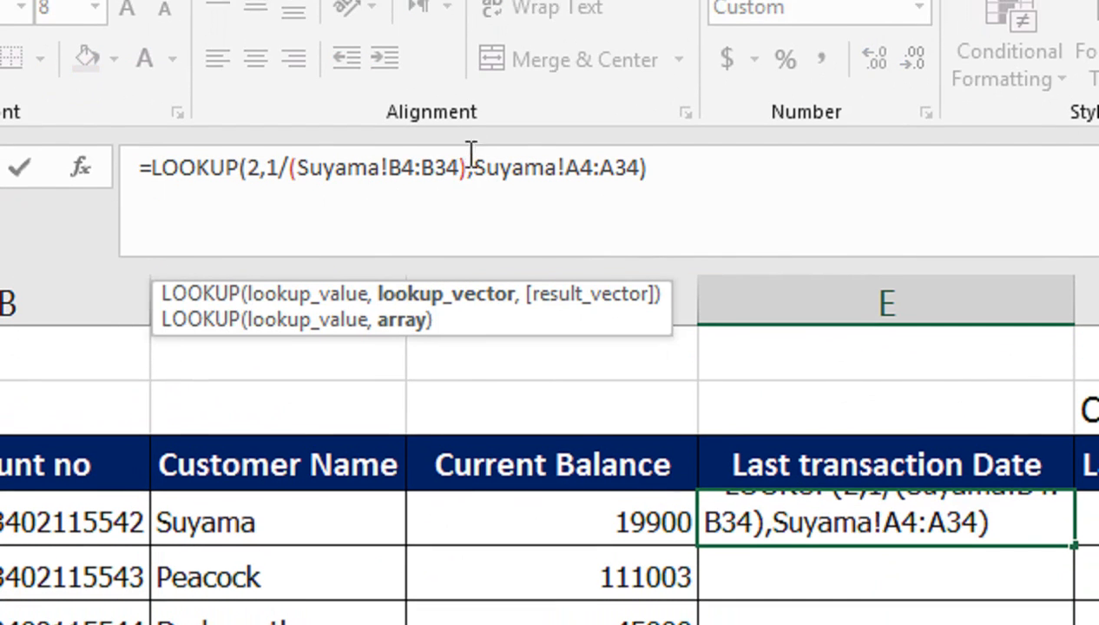
text(<>)
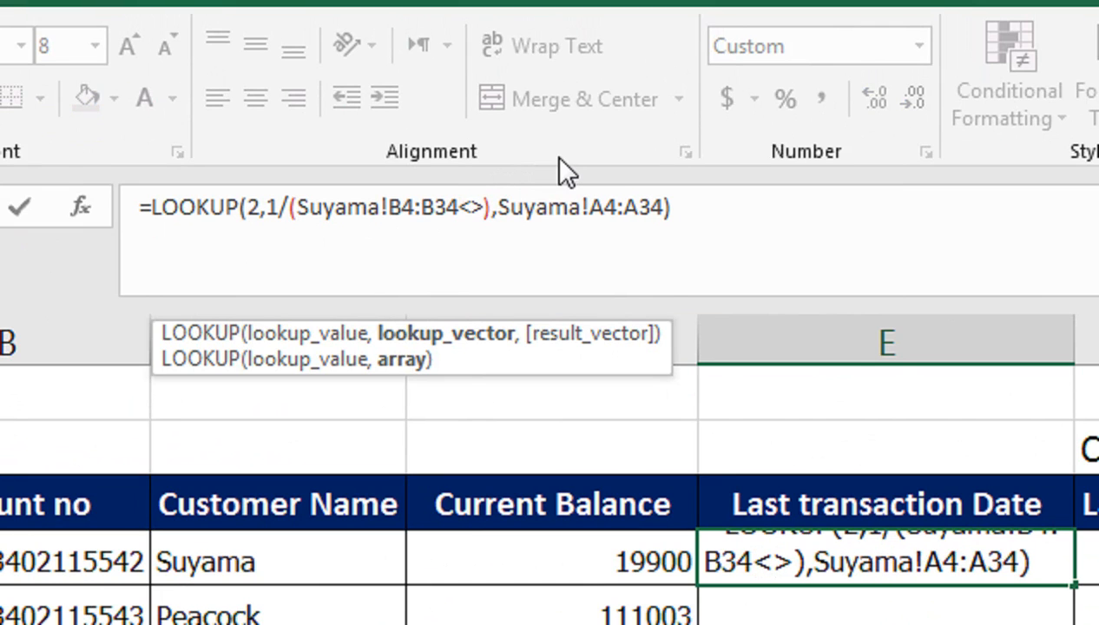
text("")
key(Return)
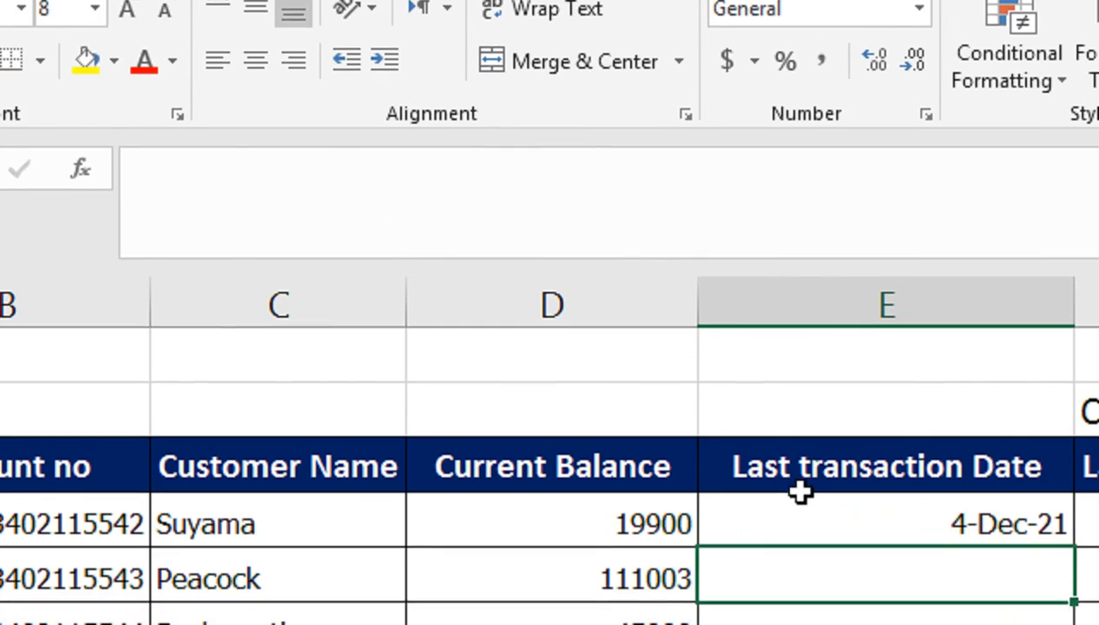
click(795, 542)
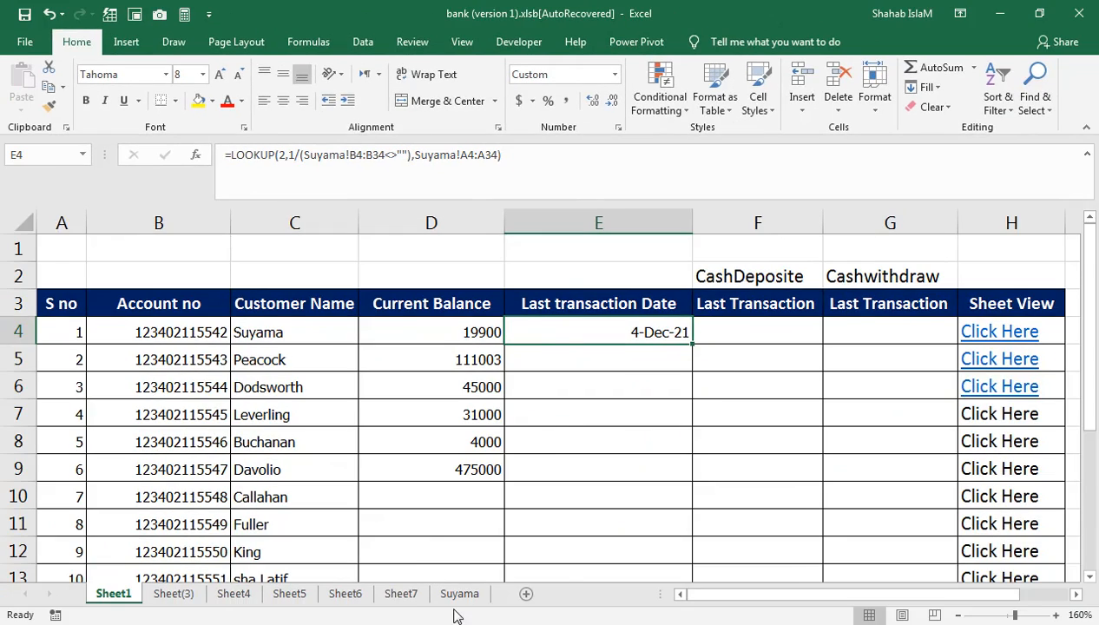
- On the first customer's sheet, record an Income Tax entry in row 8 with a 2500 cash withdrawal
click(455, 596)
drag(132, 325, 221, 139)
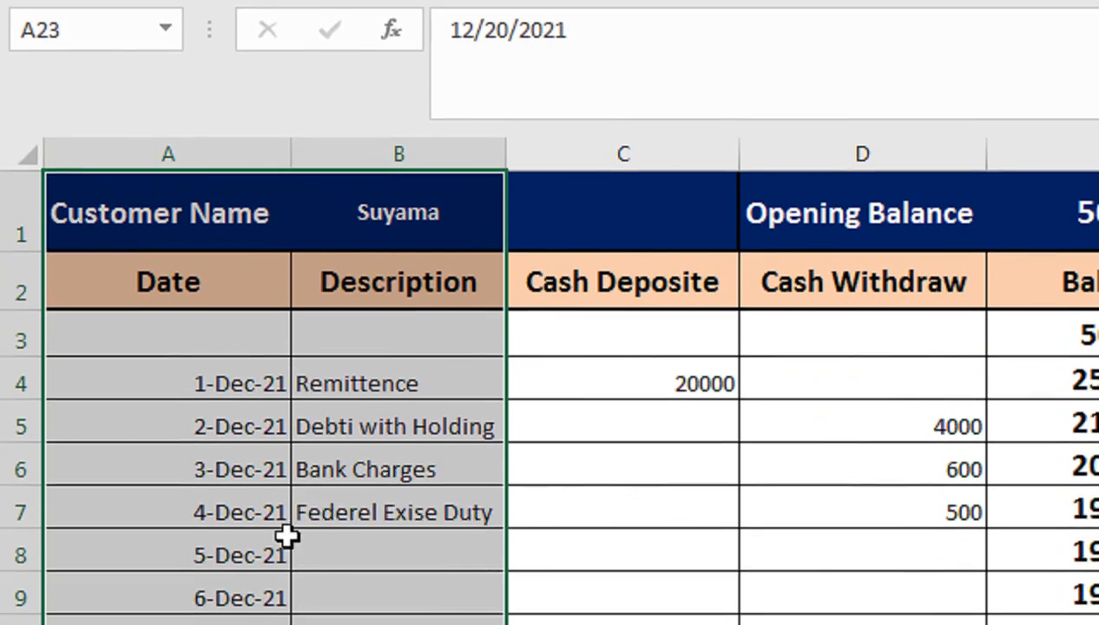
click(287, 540)
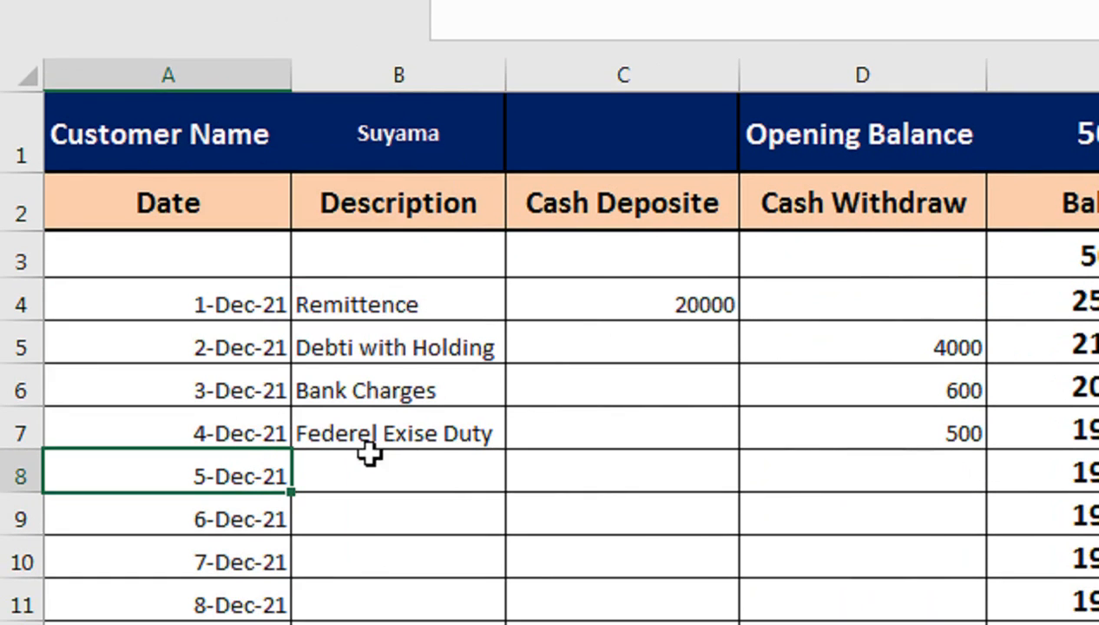
click(370, 546)
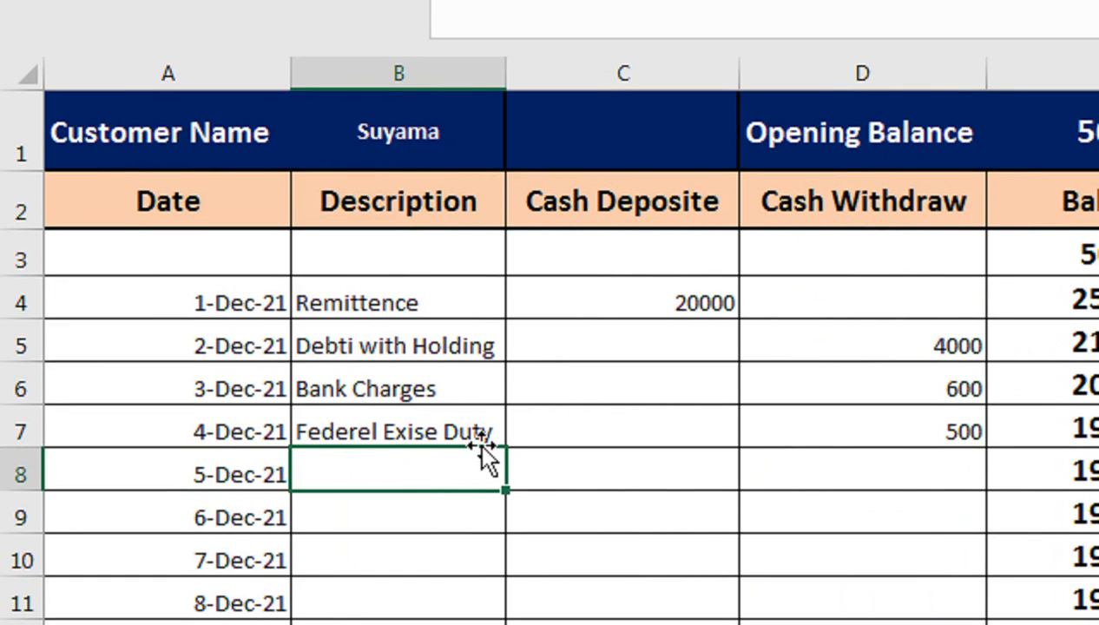
text(Incoi)
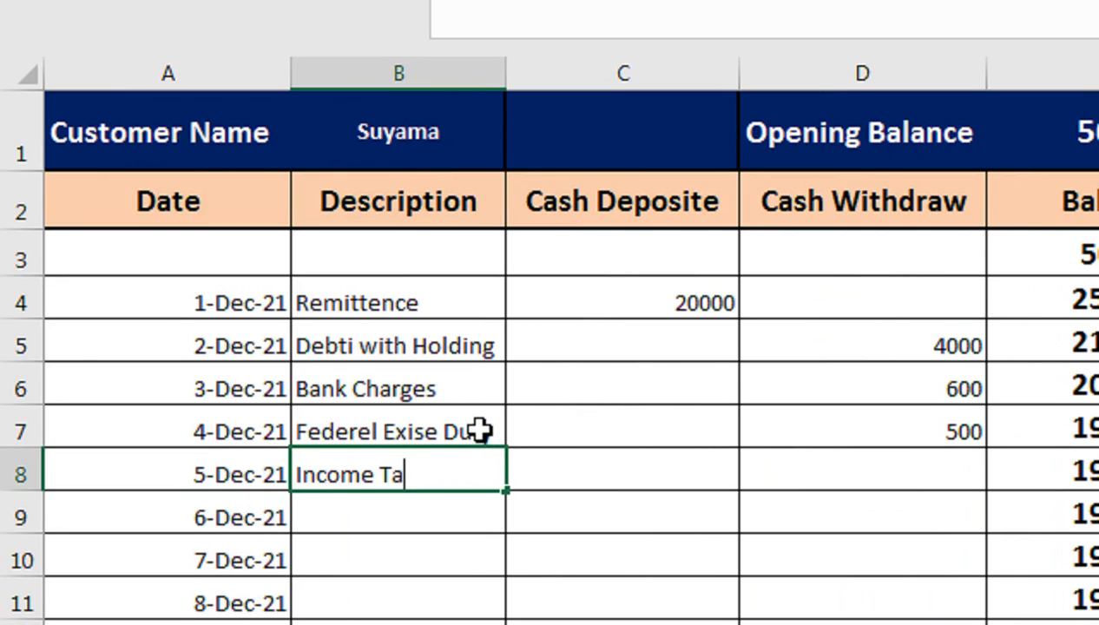
key(Tab)
key(Tab)
text(2500)
key(Return)
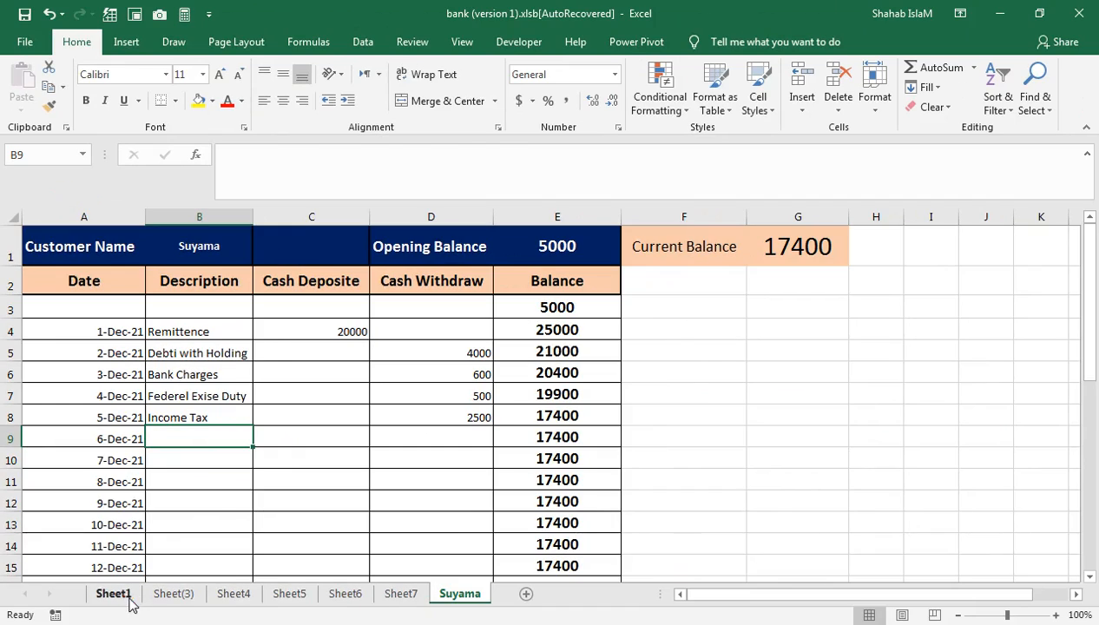
- Back on Sheet1, begin a LOOKUP formula in E5 with lookup value 2 and a lookup vector starting 1/(
click(130, 597)
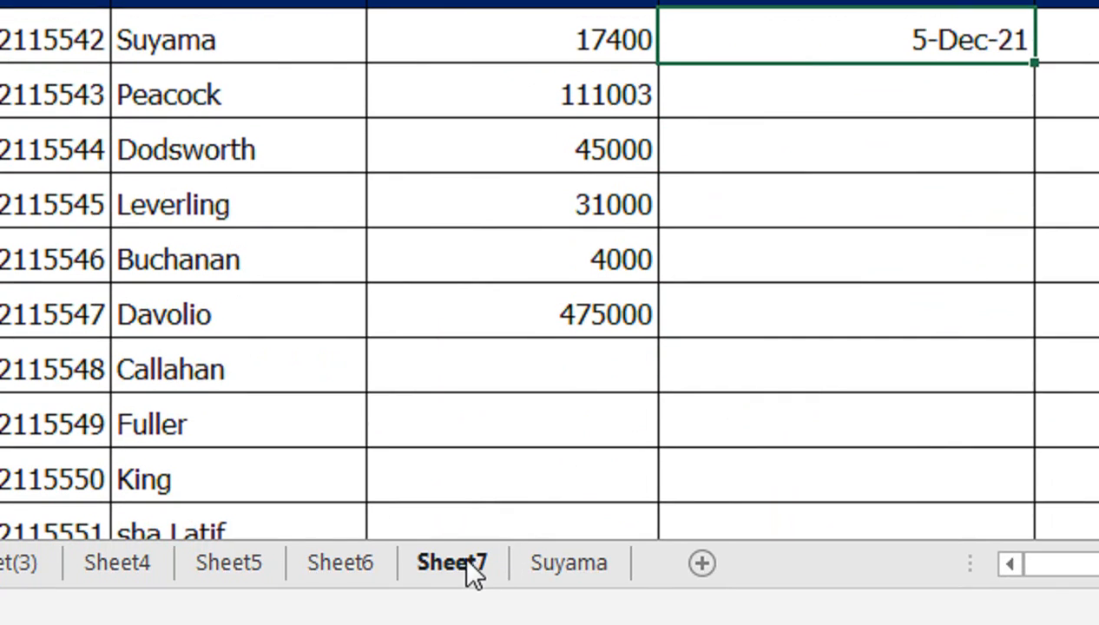
click(386, 560)
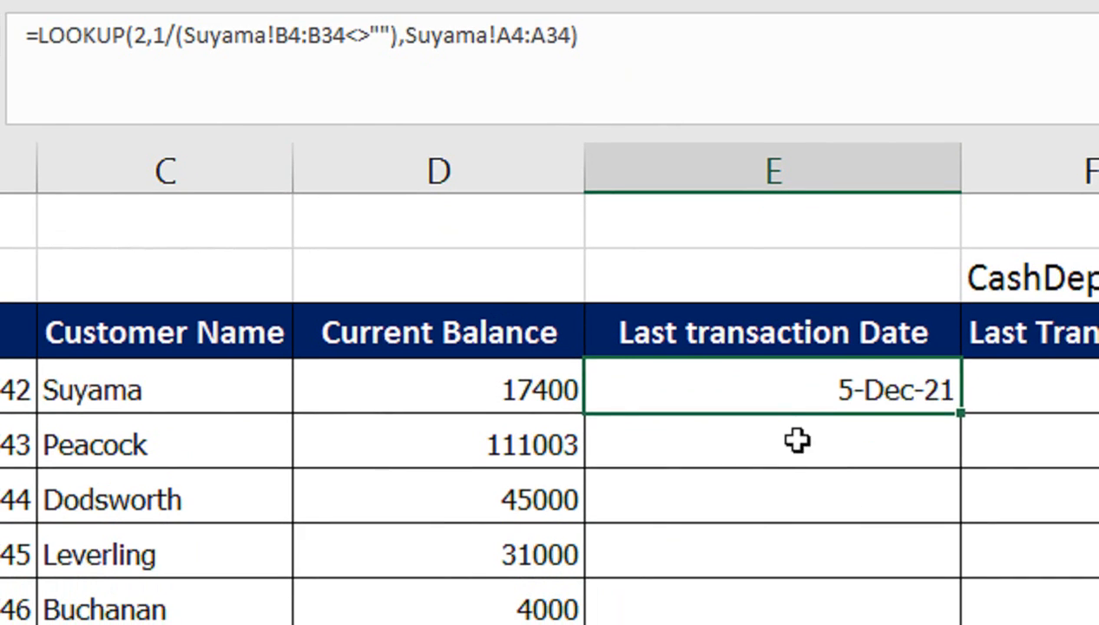
click(871, 560)
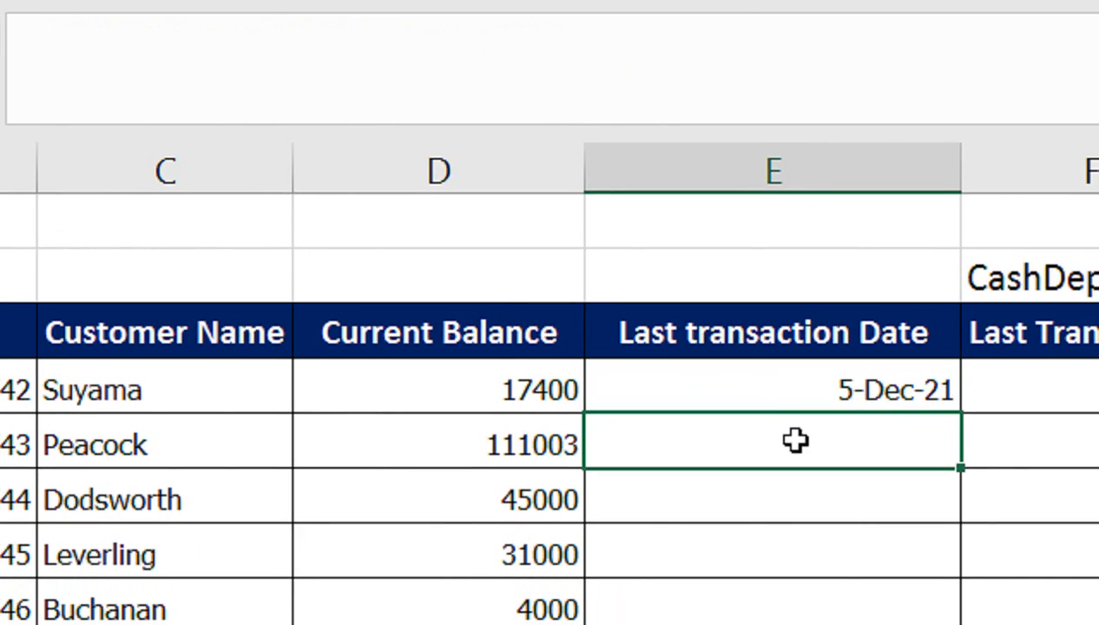
text(=lo)
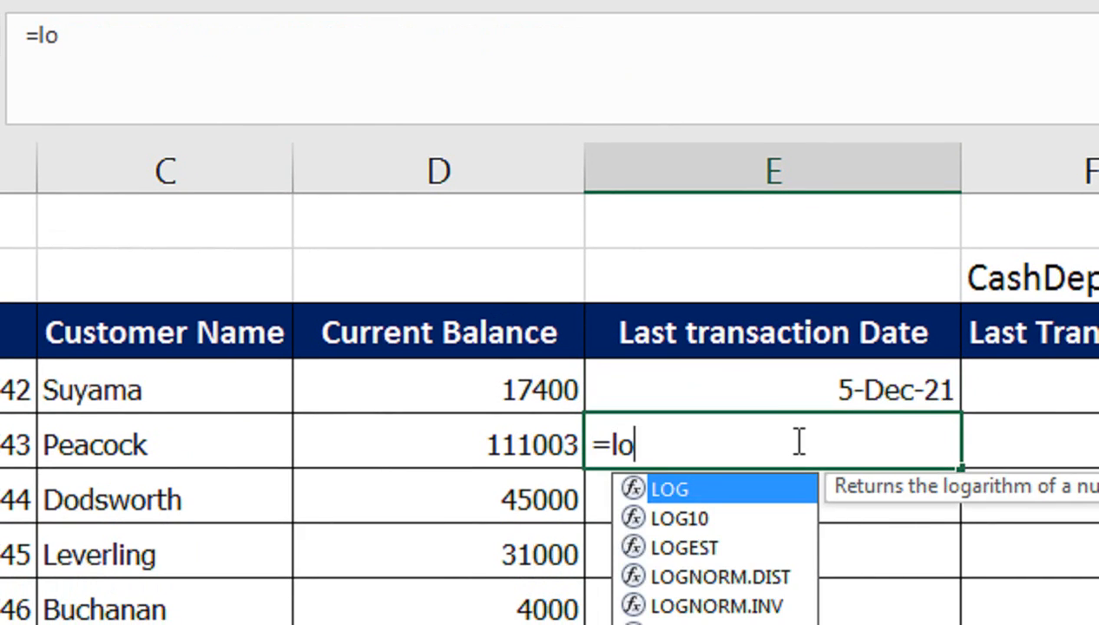
text(o)
key(Tab)
text(2,1)
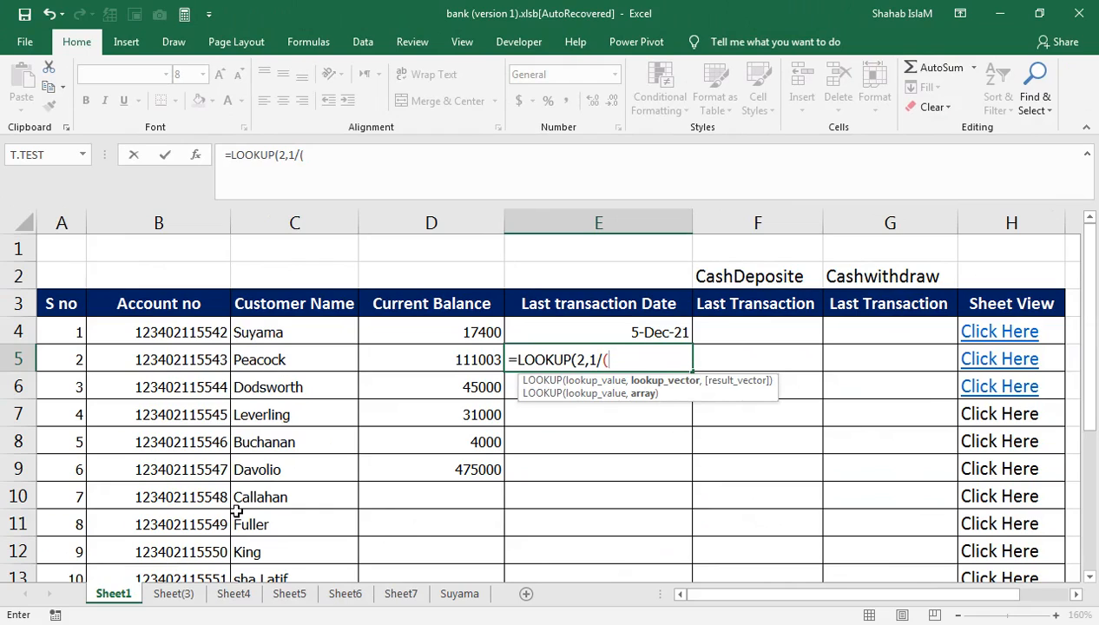
- Use B4:B34 of Sheet(3) with the condition <>"" as the divisor and close the lookup vector's parenthesis
click(173, 595)
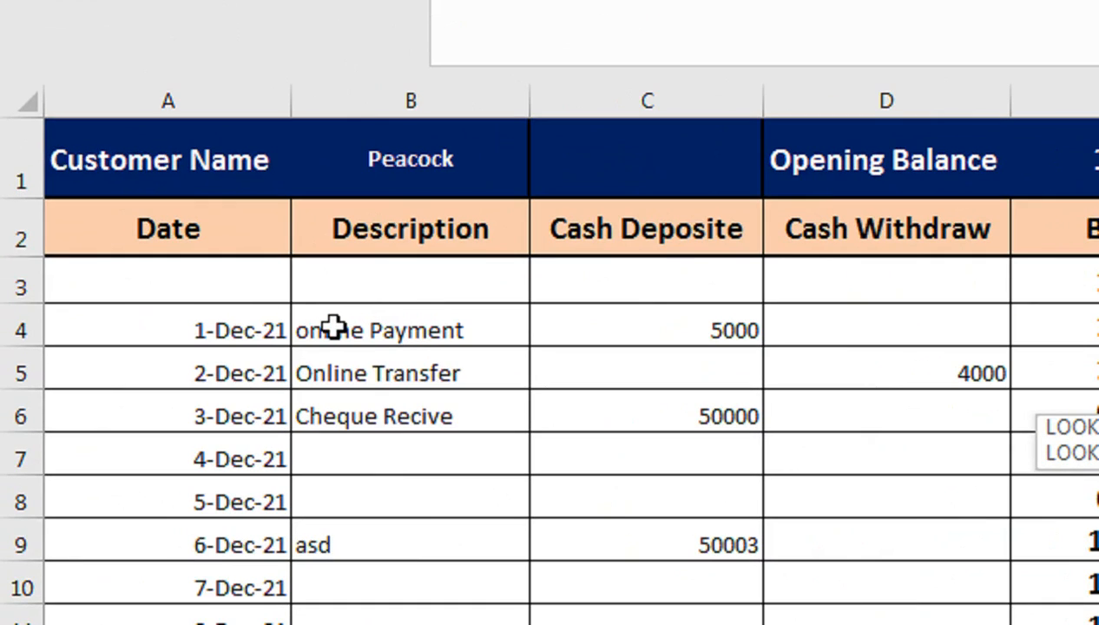
drag(298, 325, 319, 624)
drag(359, 439, 393, 445)
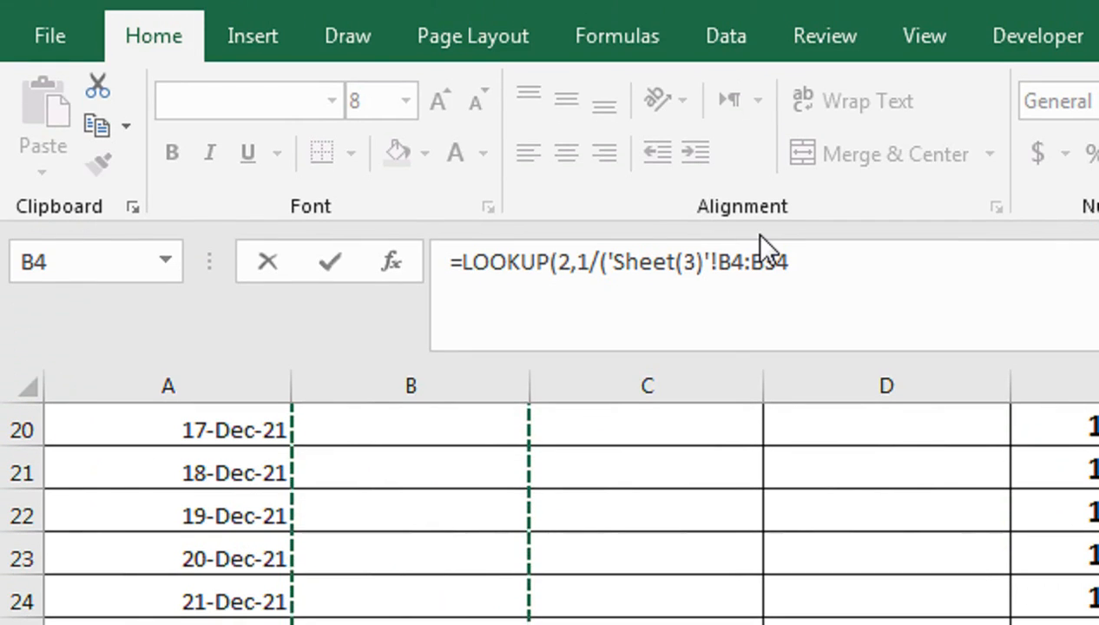
text(<>"")
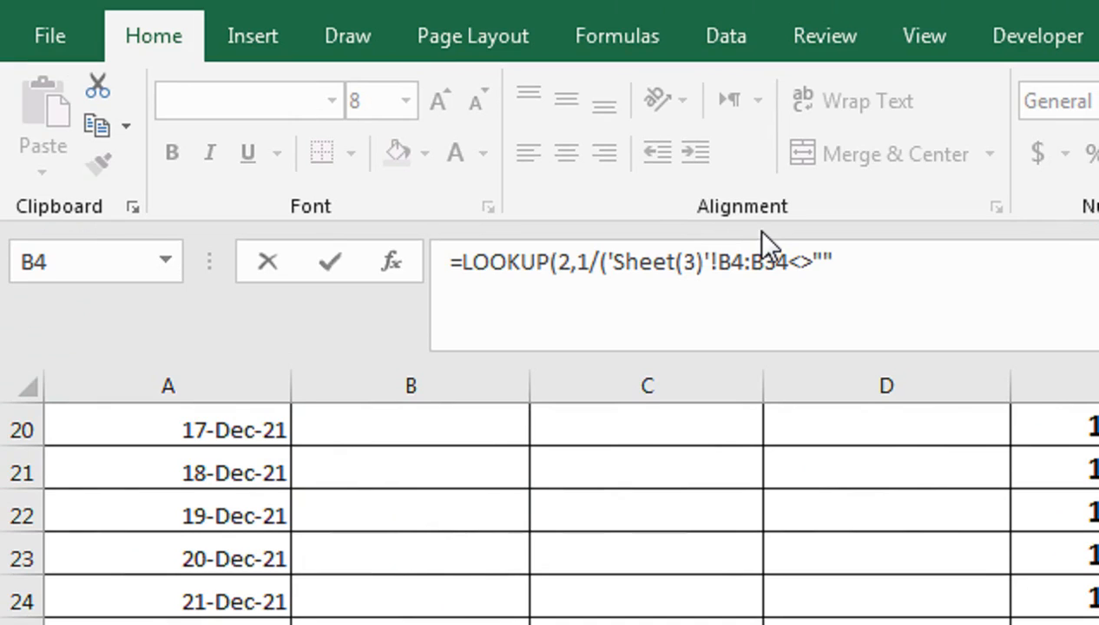
text(),)
- Complete the E5 LOOKUP with A4:A34 of Sheet(3) as result vector and format the cell as a date
click(181, 473)
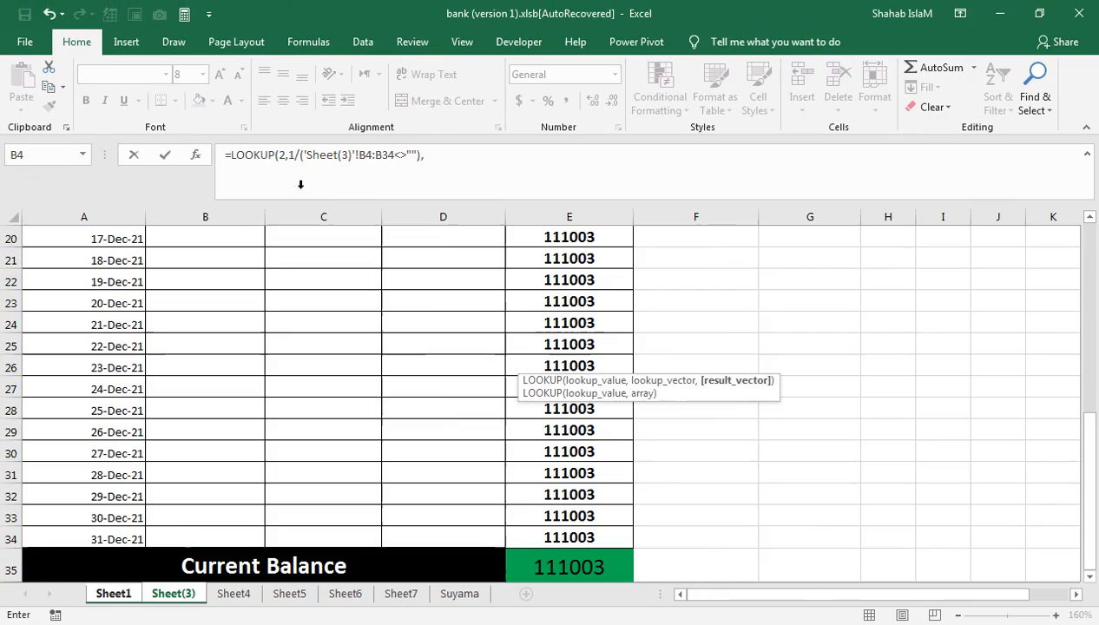
key(ctrl+Up)
key(Down)
key(Up)
key(shift+Down)
key(shift+Down)
key(shift+Down)
key(shift+Down)
key(shift+Down)
key(shift+Down)
key(shift+Down)
key(shift+Down)
key(shift+Down)
key(shift+Down)
key(shift+Down)
key(shift+Down)
key(shift+Down)
key(shift+Down)
key(shift+Down)
key(shift+Down)
key(shift+Down)
key(shift+Down)
key(shift+Down)
key(shift+Down)
key(shift+Down)
key(shift+Down)
key(shift+Down)
key(shift+Down)
key(shift+Down)
key(shift+Down)
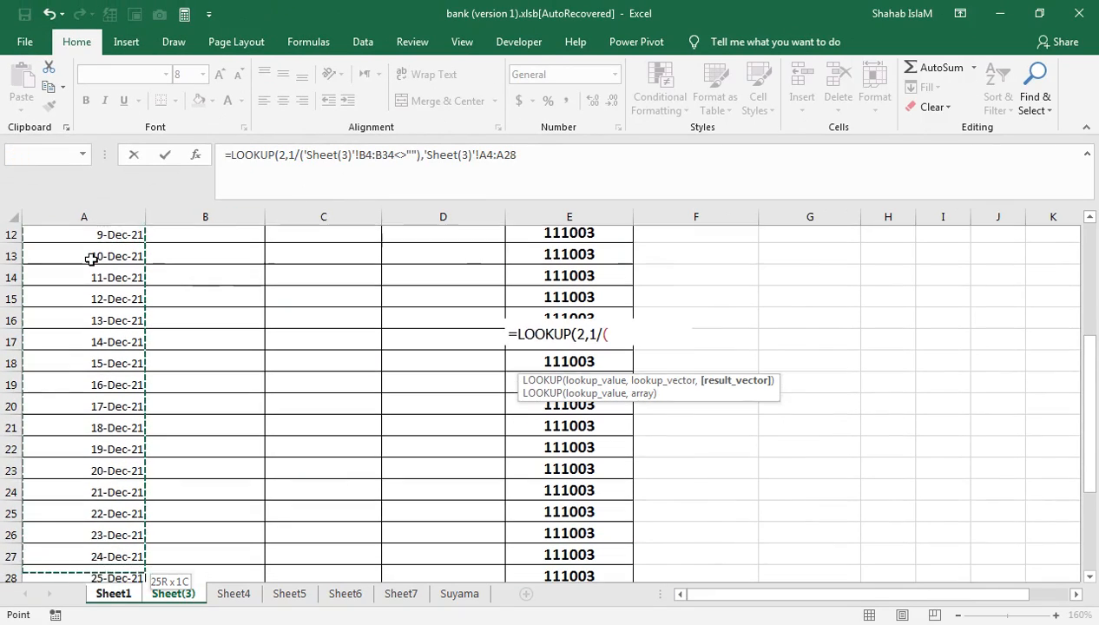
key(shift+Down)
key(shift+Down)
key(shift+Down)
key(shift+Up)
key(shift+Down)
key(Return)
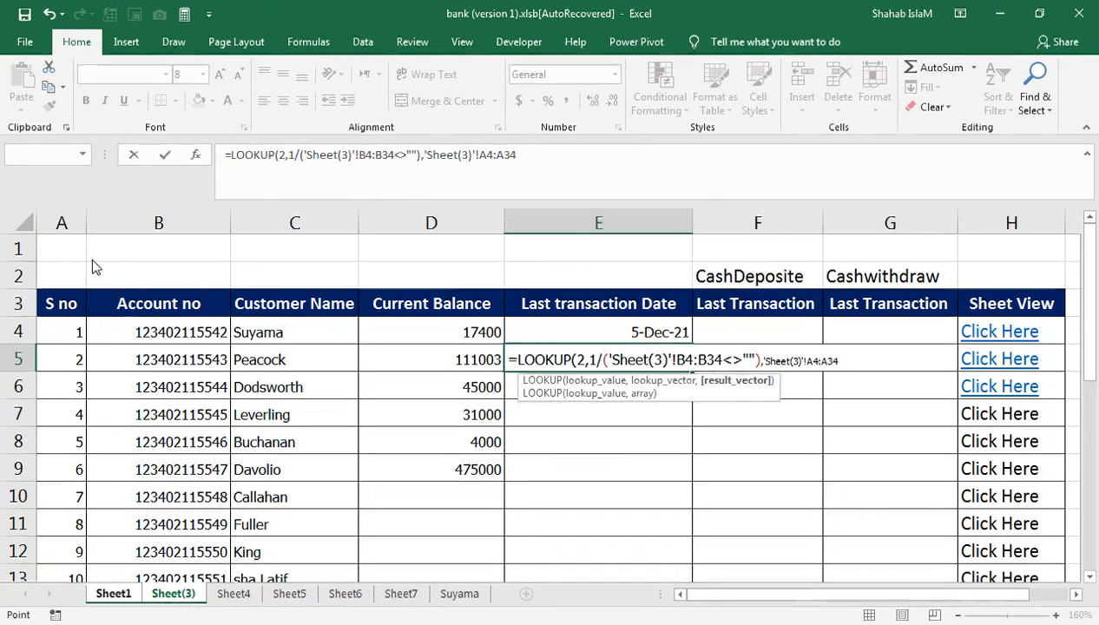
key(Return)
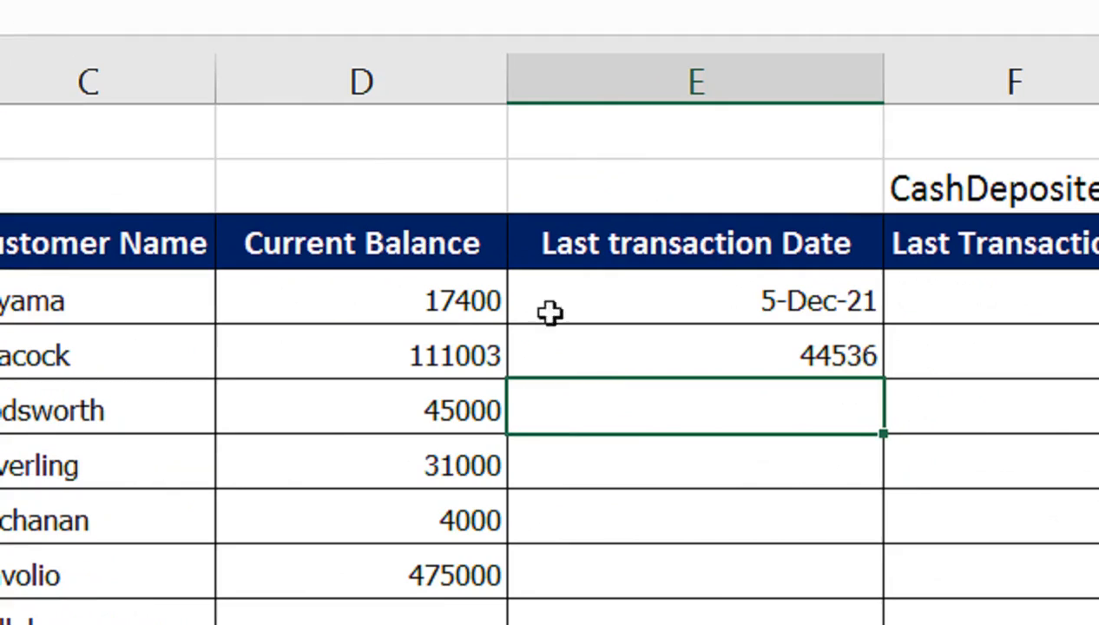
click(559, 362)
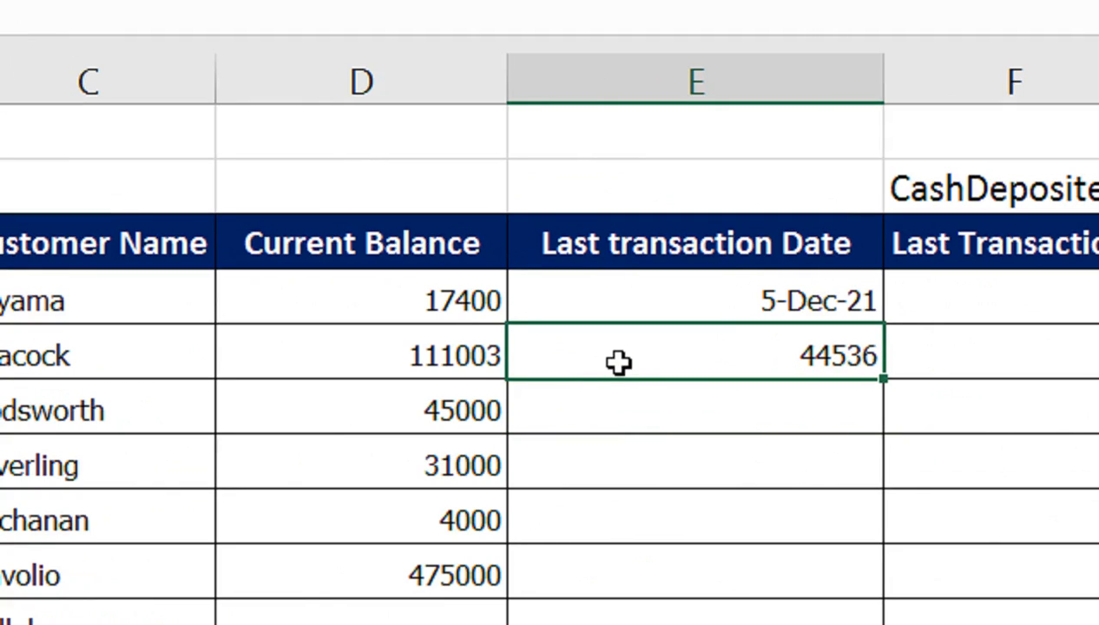
key(ctrl+shift+3)
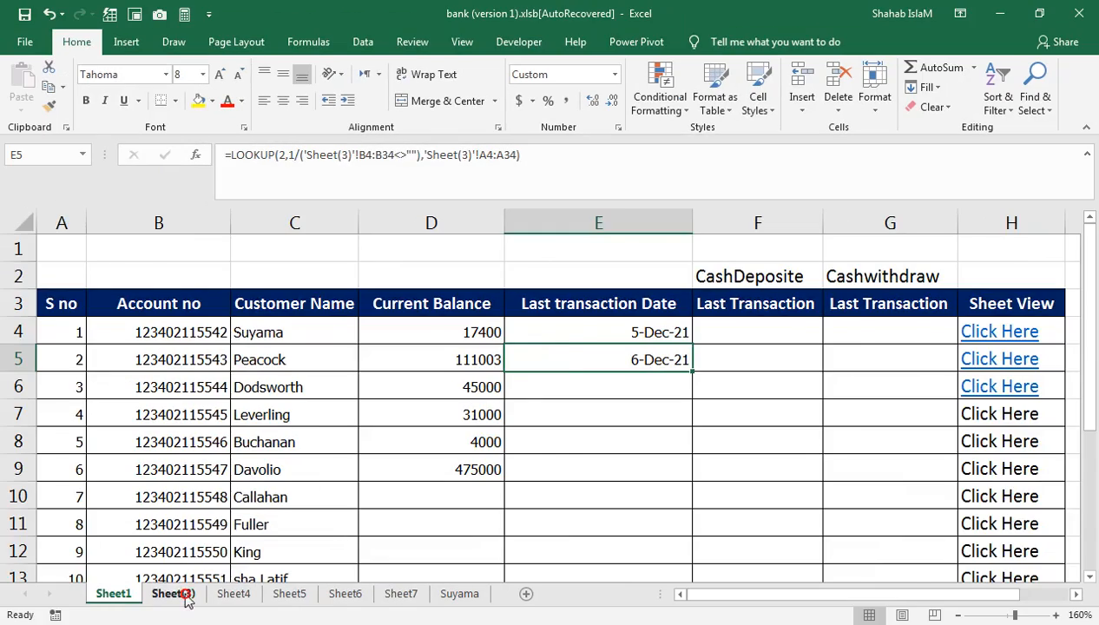
- Delete the description asd and its 50003 deposit from row 9 of Sheet(3), and return to Sheet1
click(172, 594)
drag(277, 362, 277, 308)
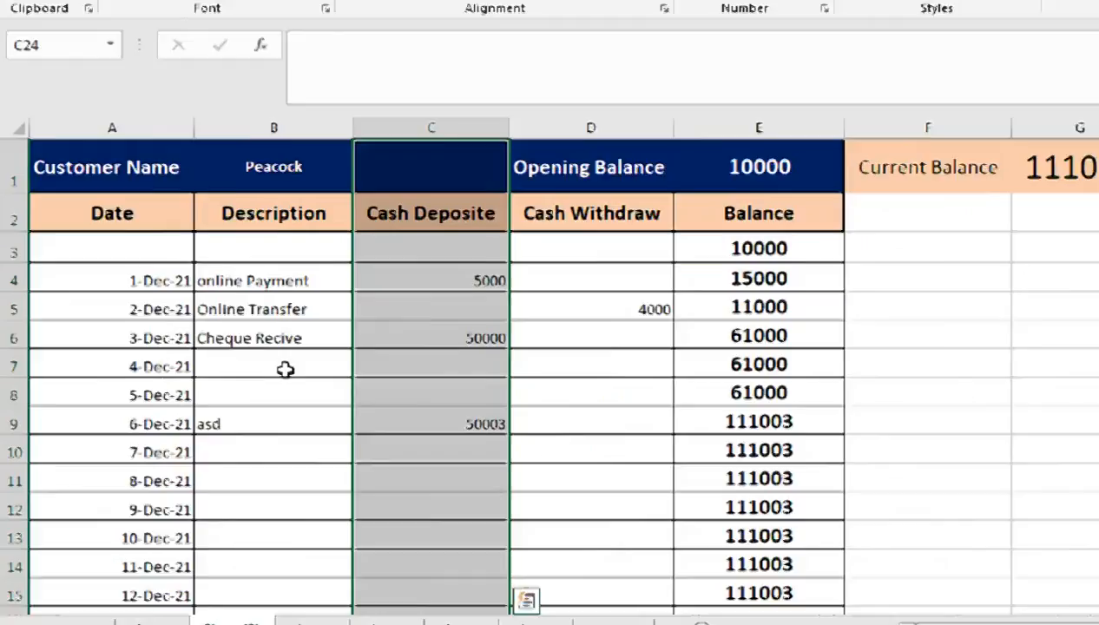
click(261, 415)
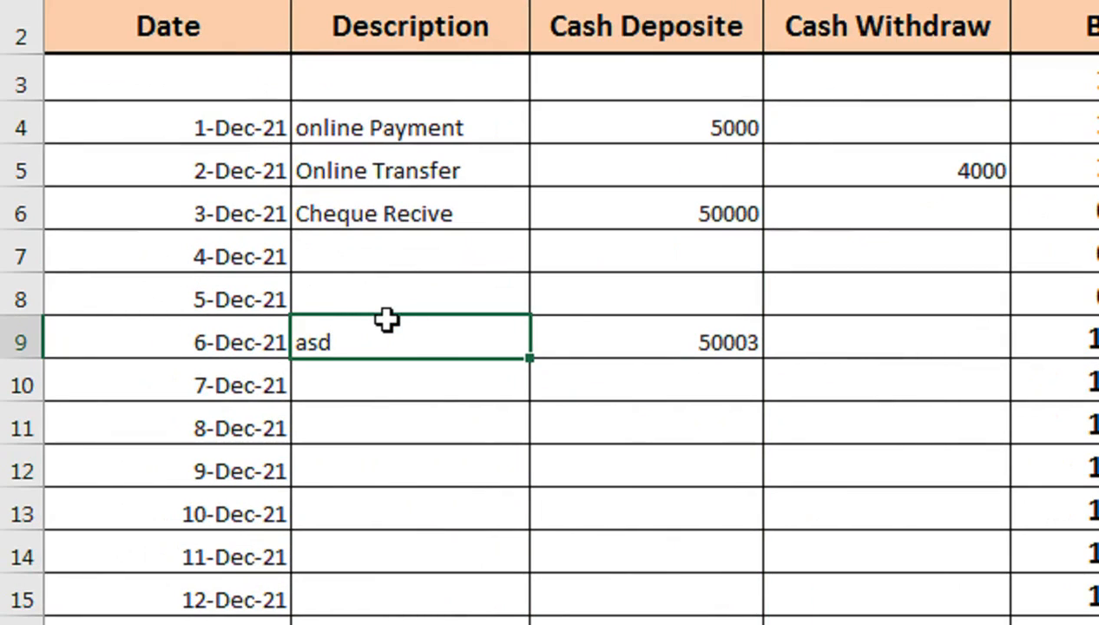
key(Delete)
key(Right)
key(Delete)
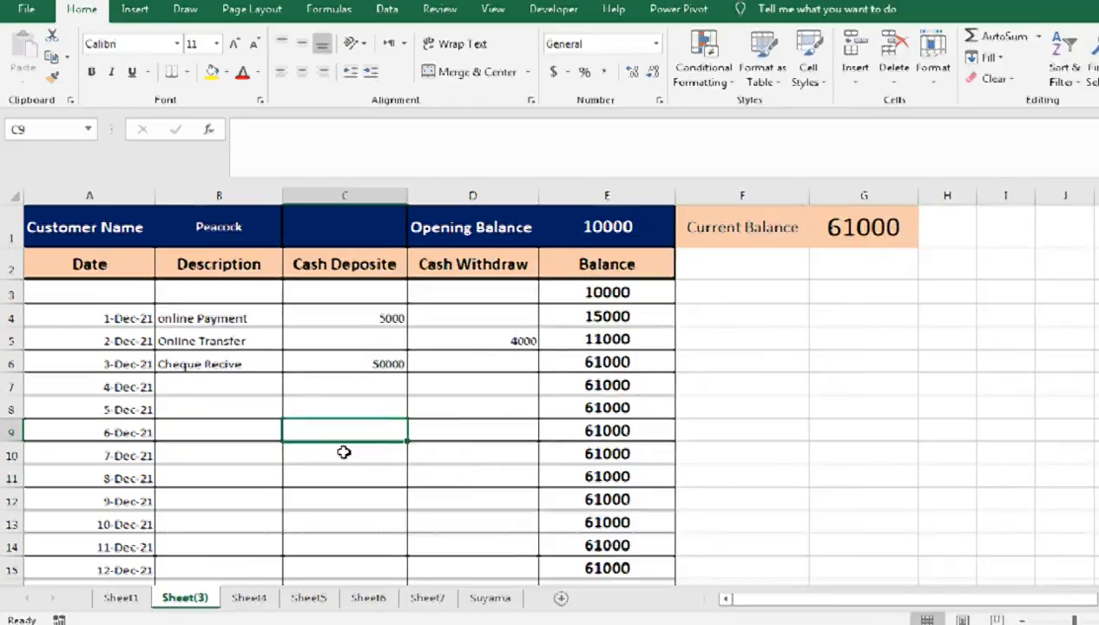
key(Down)
key(Down)
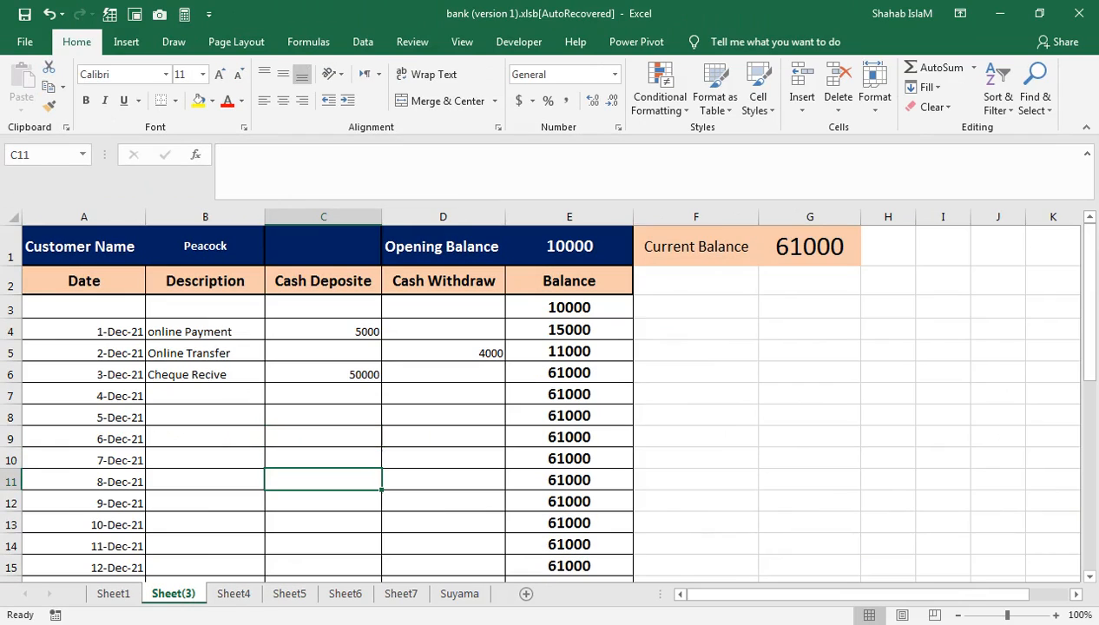
click(131, 602)
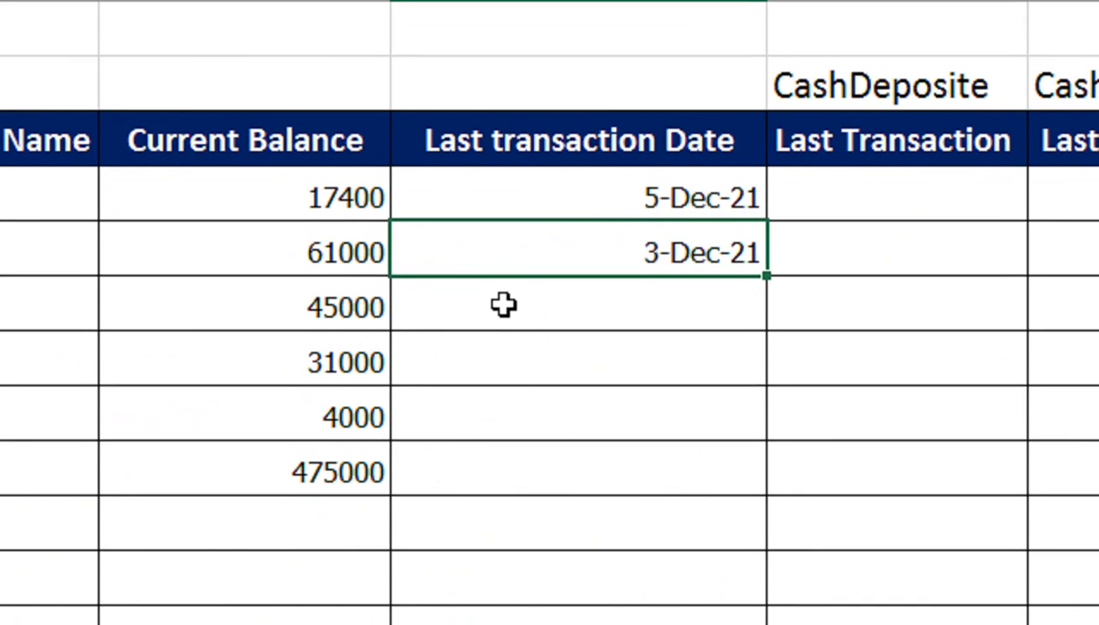
- Copy the LOOKUP formula text from E5 into E6 and format E6 as a date
double_click(660, 252)
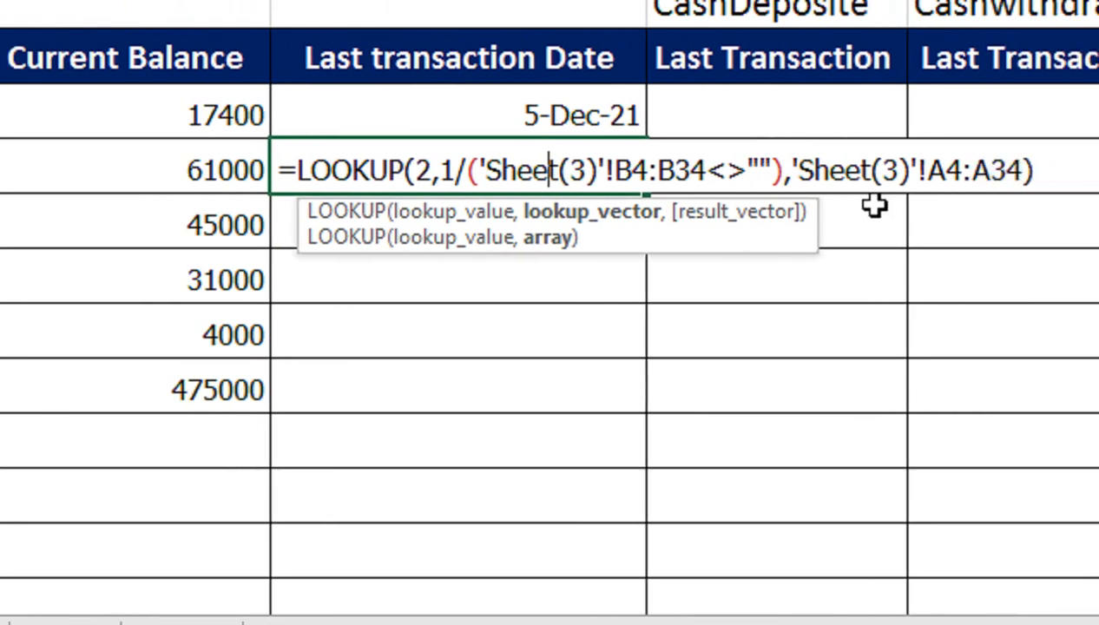
click(875, 205)
double_click(532, 172)
double_click(532, 172)
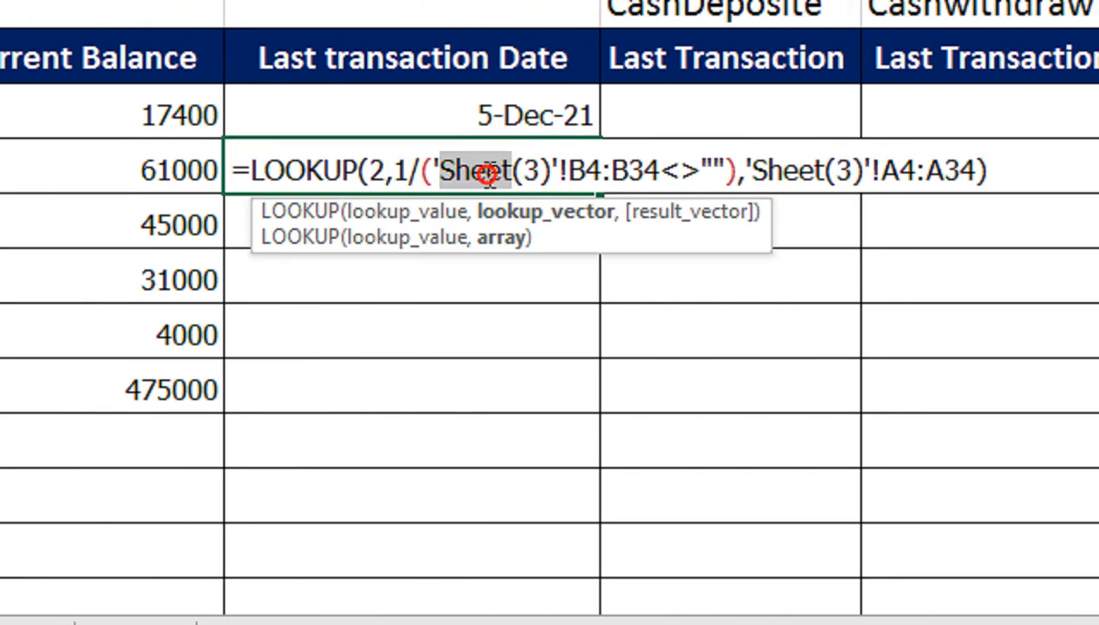
triple_click(489, 172)
key(Return)
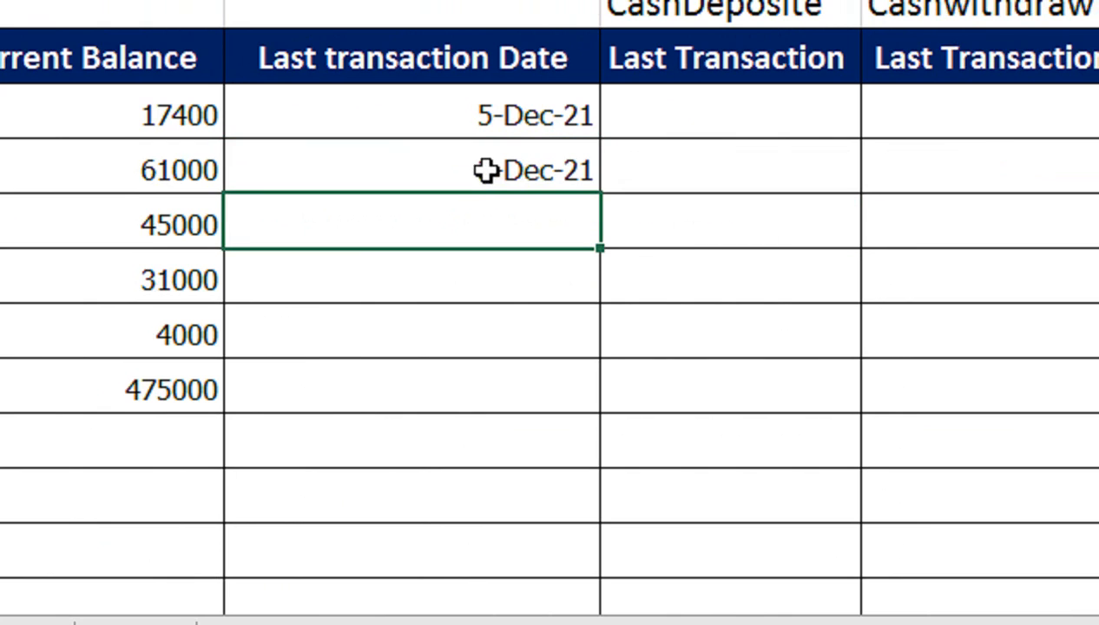
key(ctrl+v)
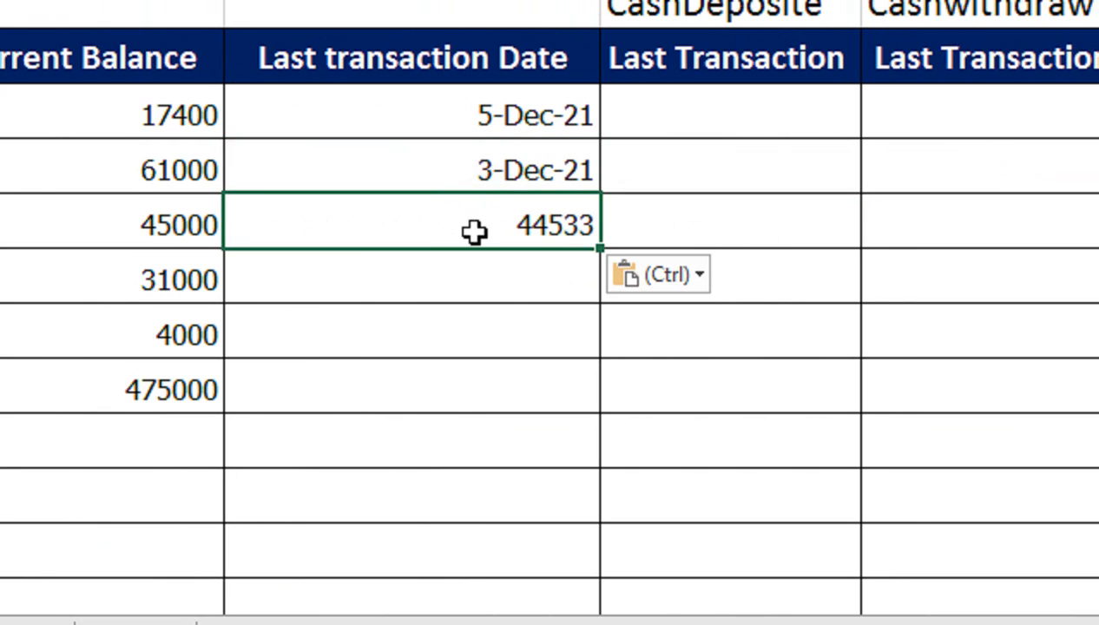
key(ctrl+shift+3)
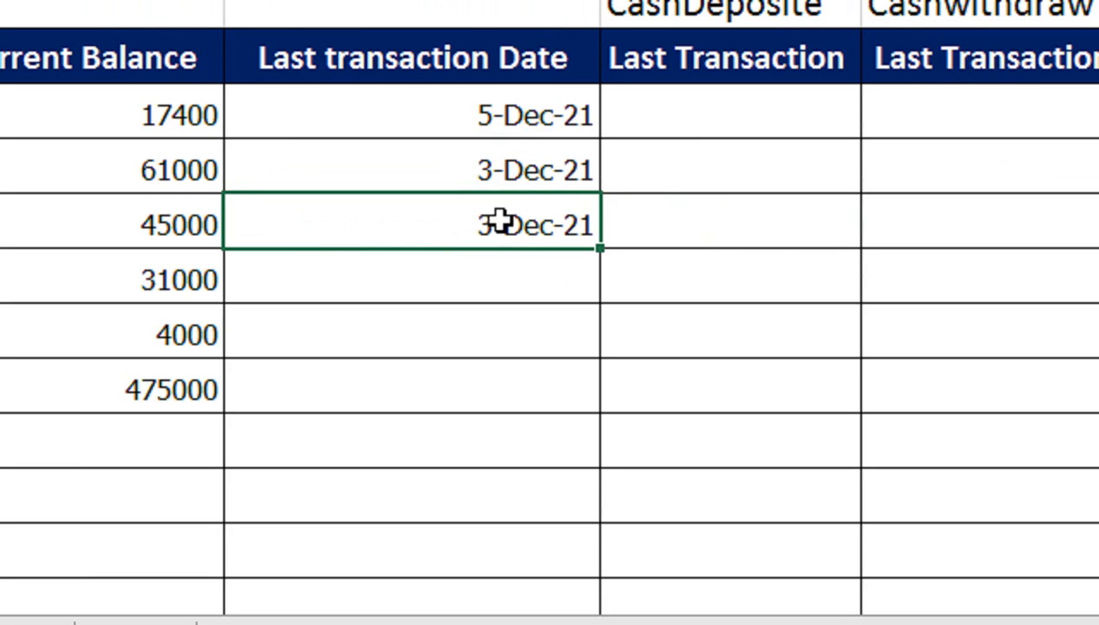
- Change both sheet references in the E6 LOOKUP formula to Sheet4
double_click(502, 223)
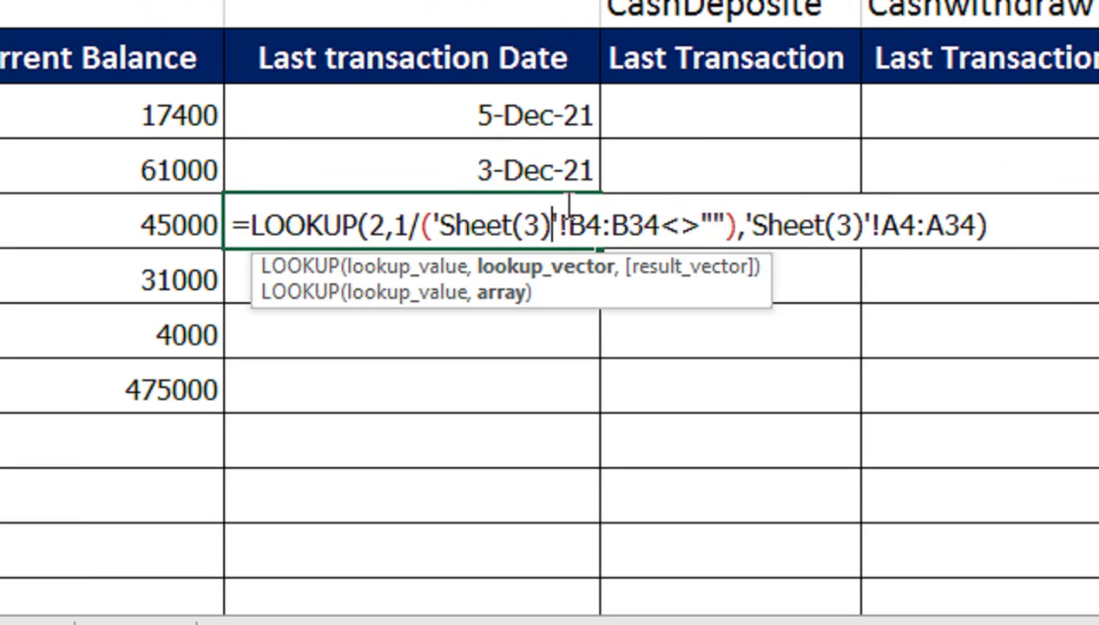
key(BackSpace)
key(BackSpace)
key(BackSpace)
text(4)
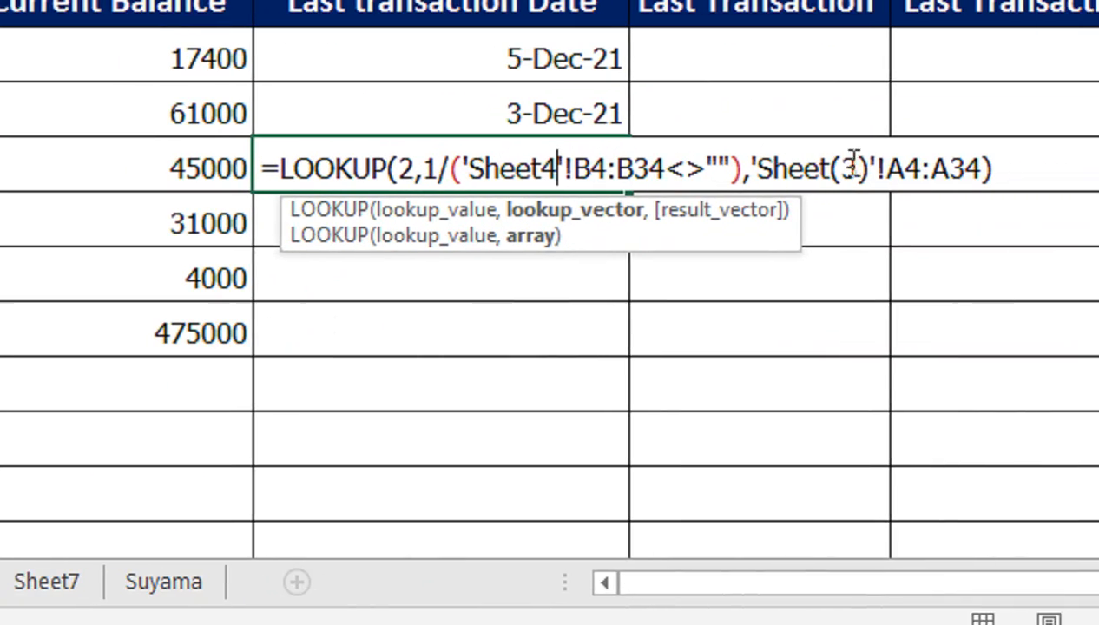
click(876, 168)
key(BackSpace)
key(BackSpace)
key(BackSpace)
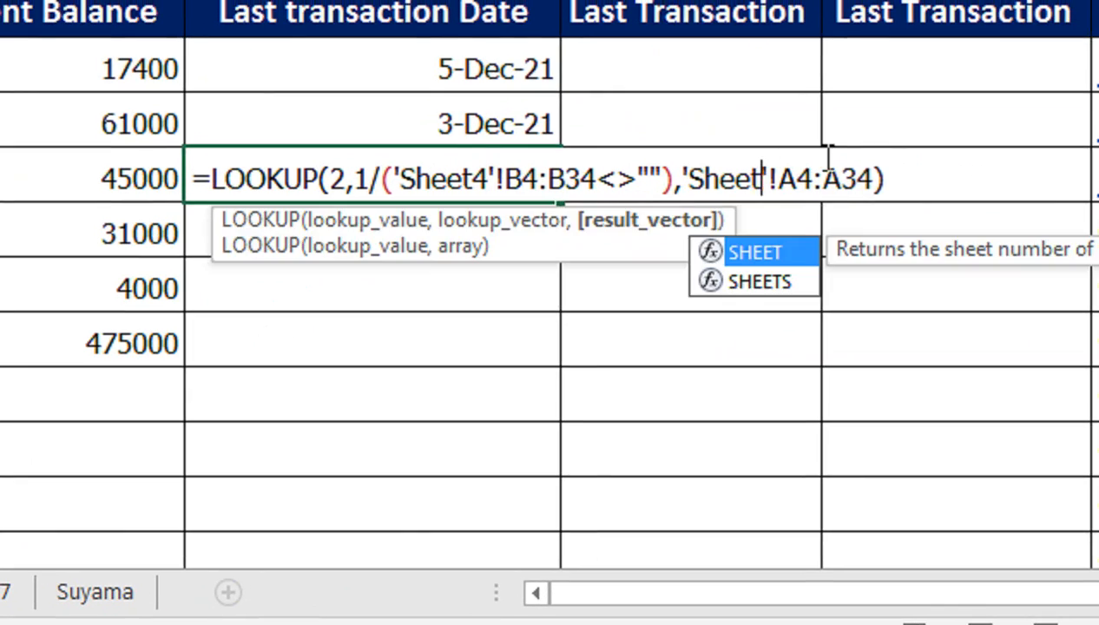
text(4)
key(Return)
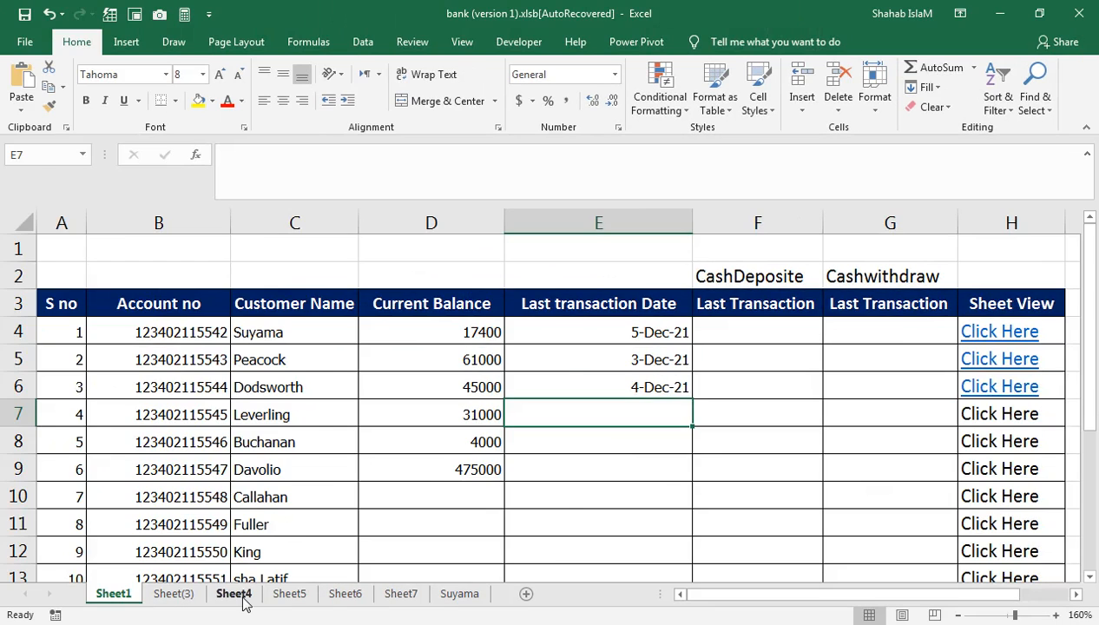
- Review the transaction entries on Sheet4 and Sheet(3)
click(233, 595)
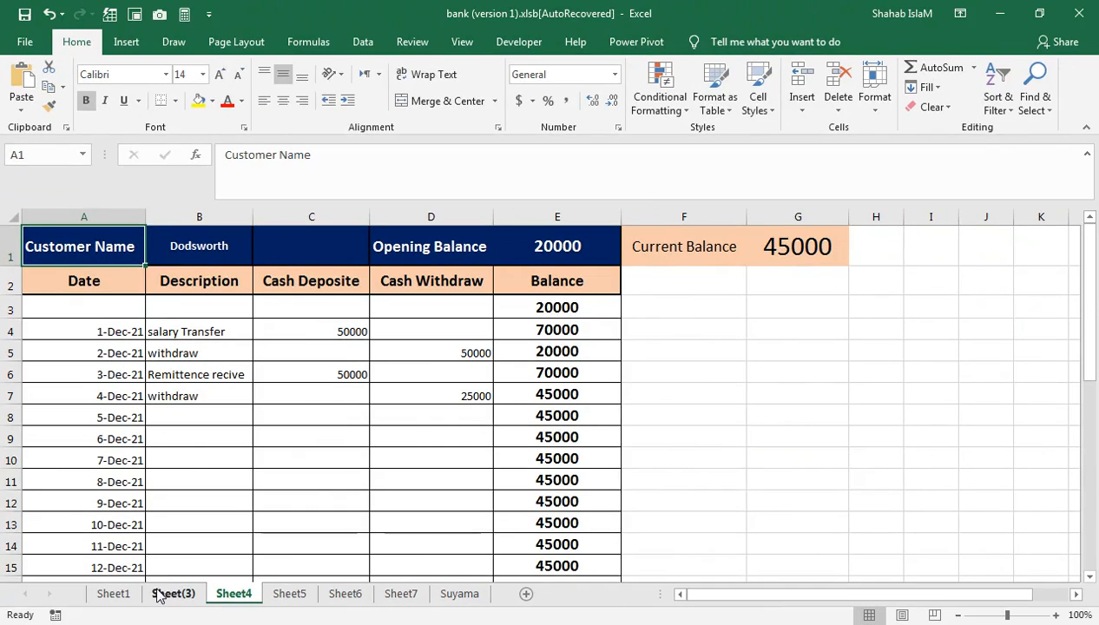
click(158, 594)
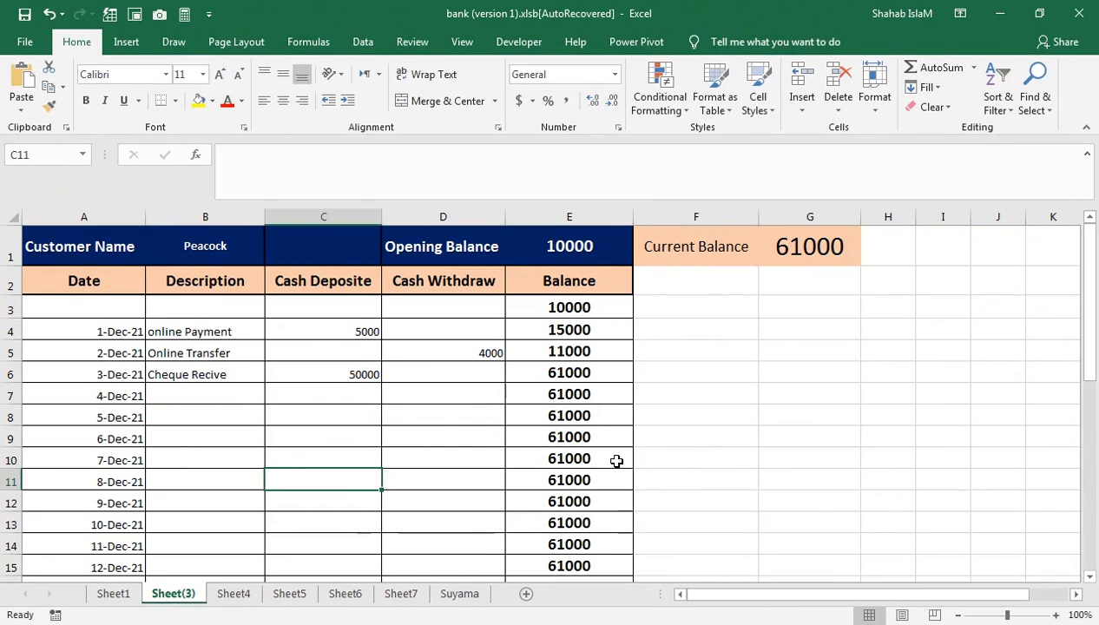
- Return to Sheet1, copy the LOOKUP formula text from E6 into E7, and format E7 as a date
click(114, 596)
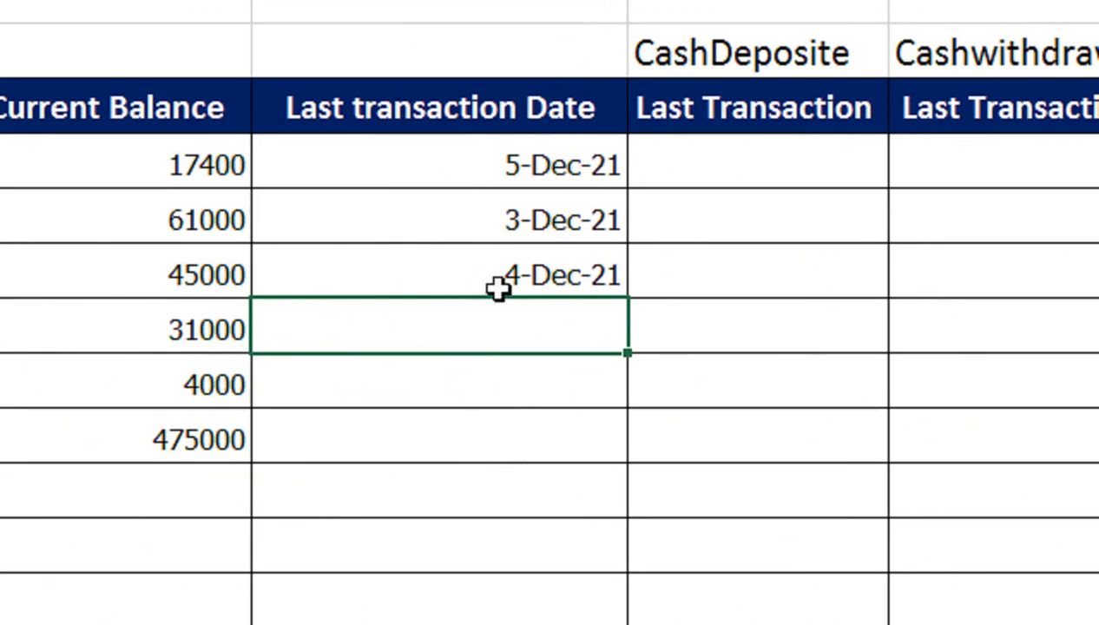
double_click(510, 274)
triple_click(513, 274)
key(ctrl+c)
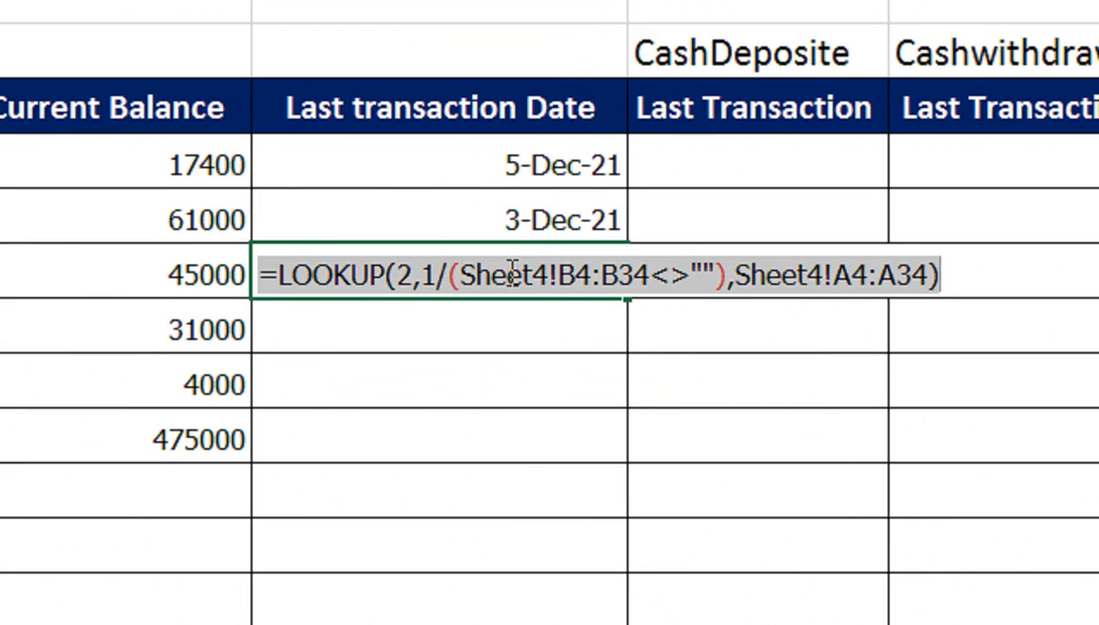
key(Return)
text(44534)
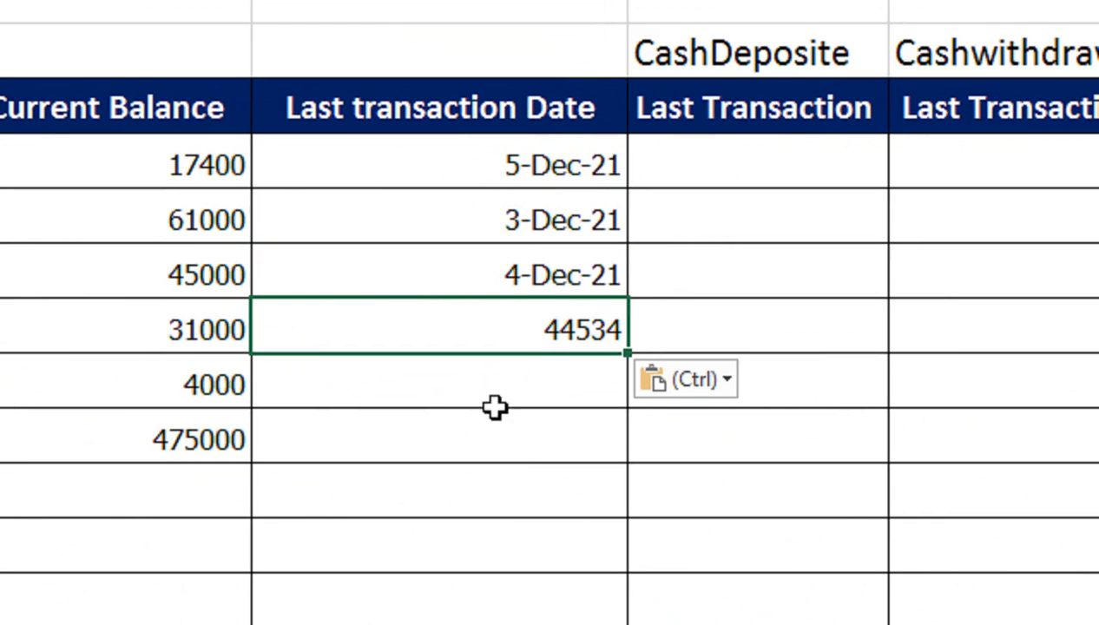
key(ctrl+shift+3)
- Change both sheet references in the E7 LOOKUP formula to Sheet5, and check the result against the entries on Sheet5
double_click(531, 344)
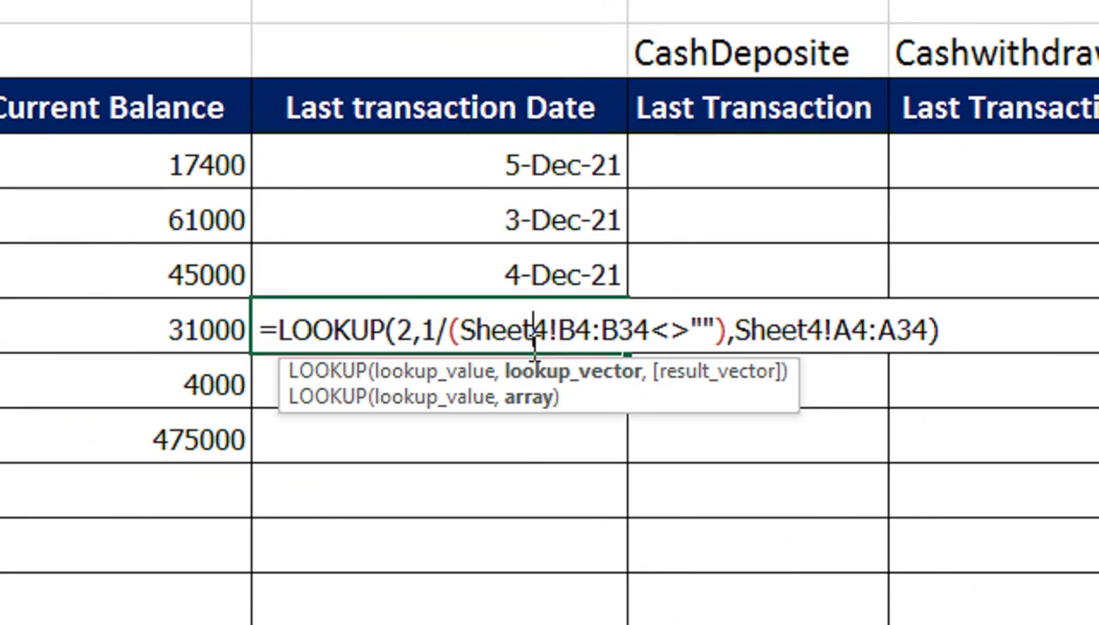
click(554, 334)
key(BackSpace)
text(5)
click(813, 328)
key(BackSpace)
text(5)
key(Return)
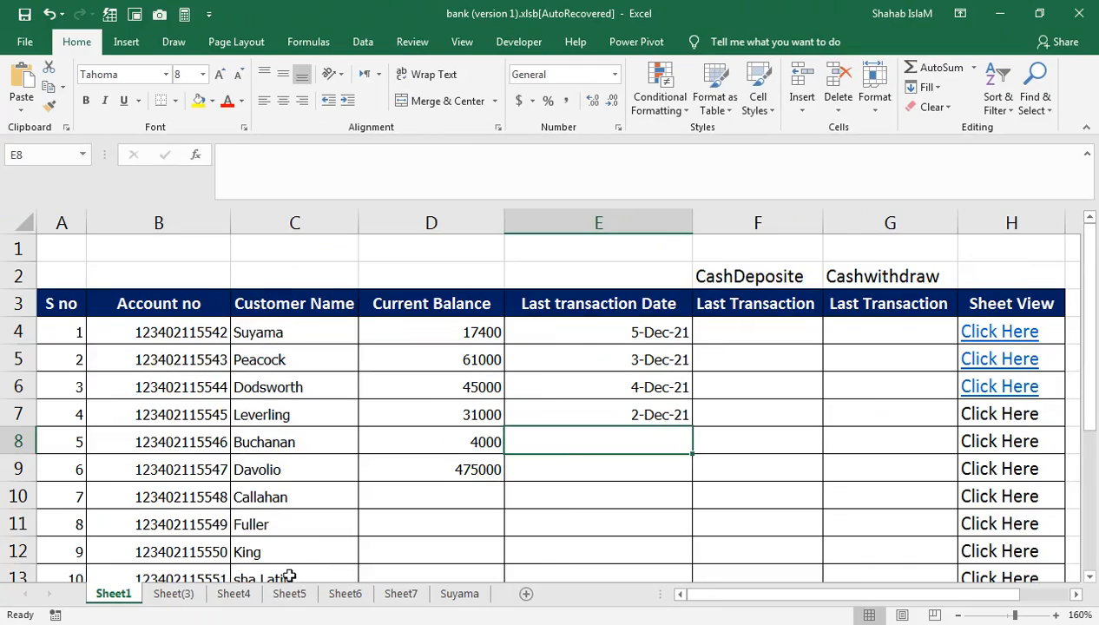
click(290, 593)
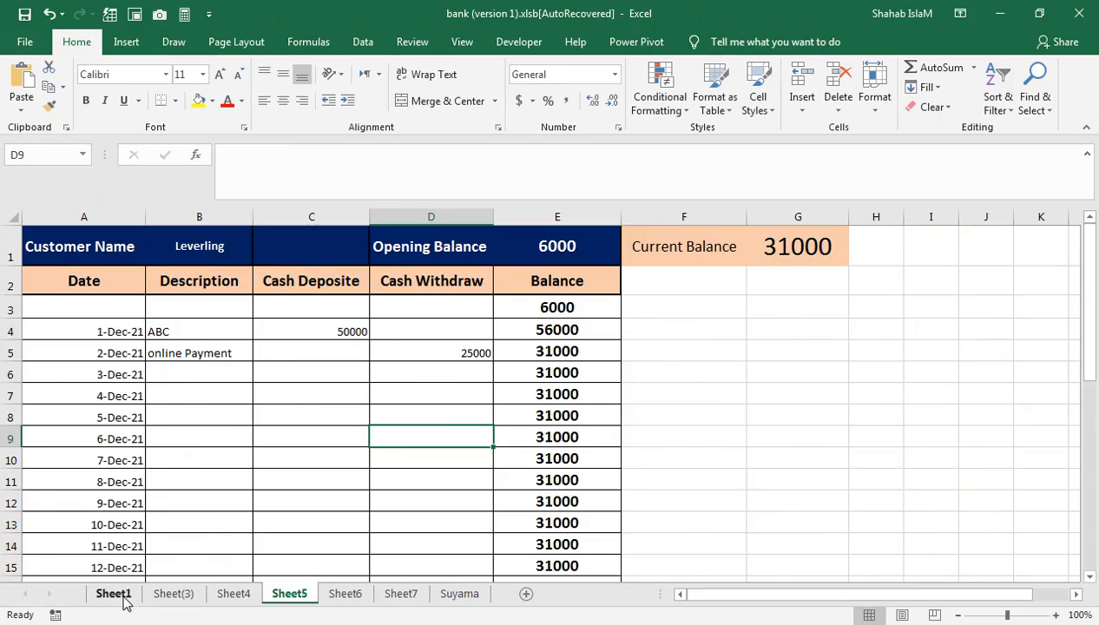
click(114, 594)
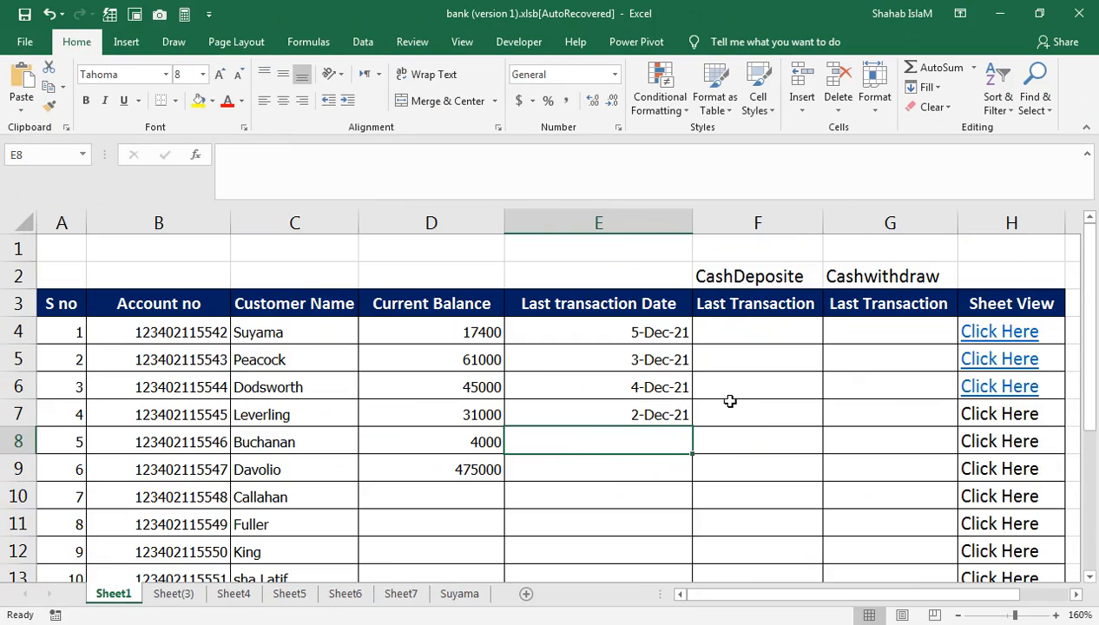
key(ctrl+v)
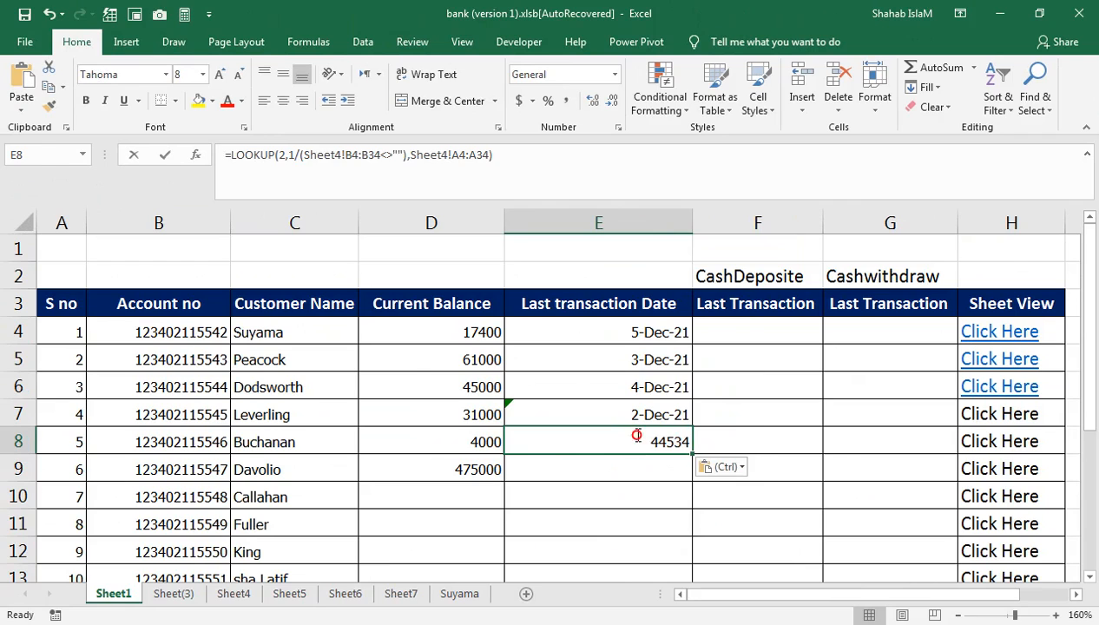
double_click(638, 438)
key(Return)
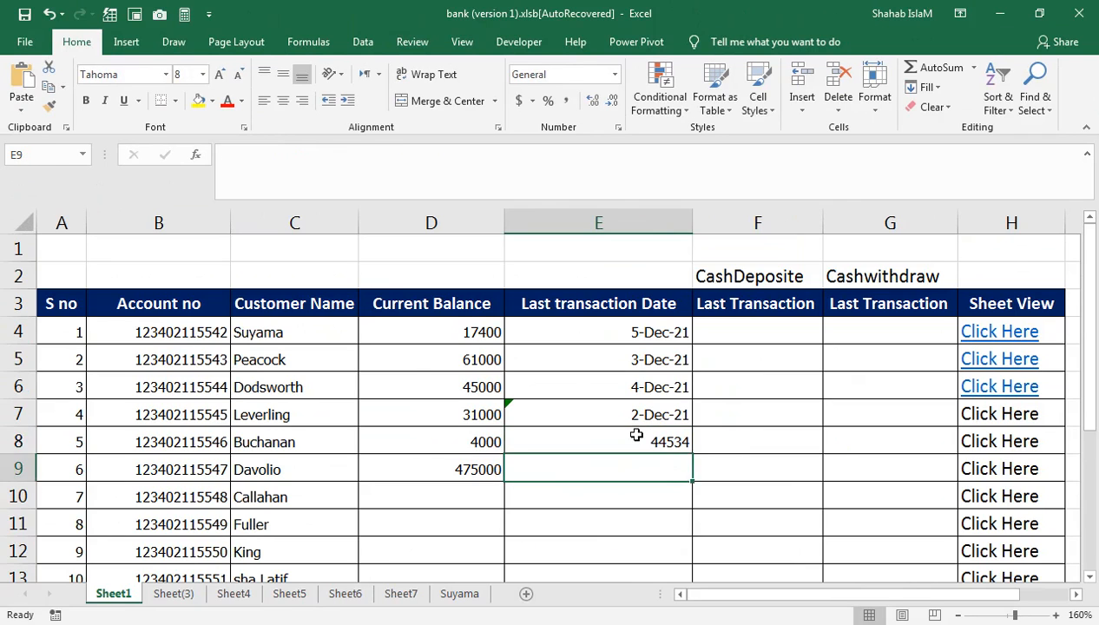
- Replace the content of E8 with the LOOKUP formula text copied from E7 and format E8 as a date
key(Up)
key(Up)
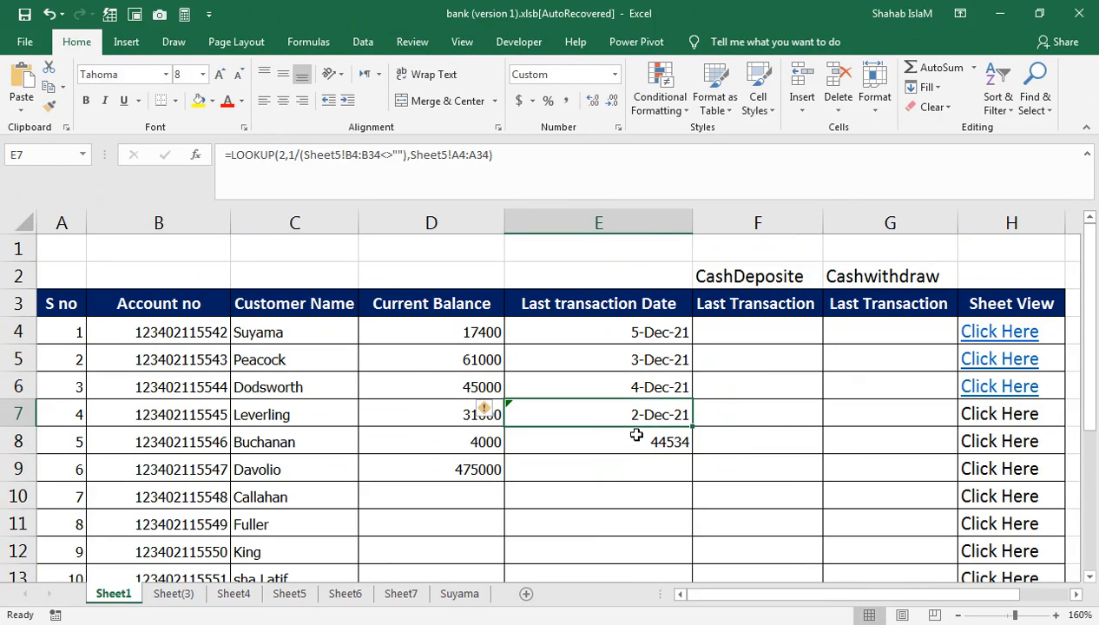
key(F2)
key(shift+Home)
key(ctrl+c)
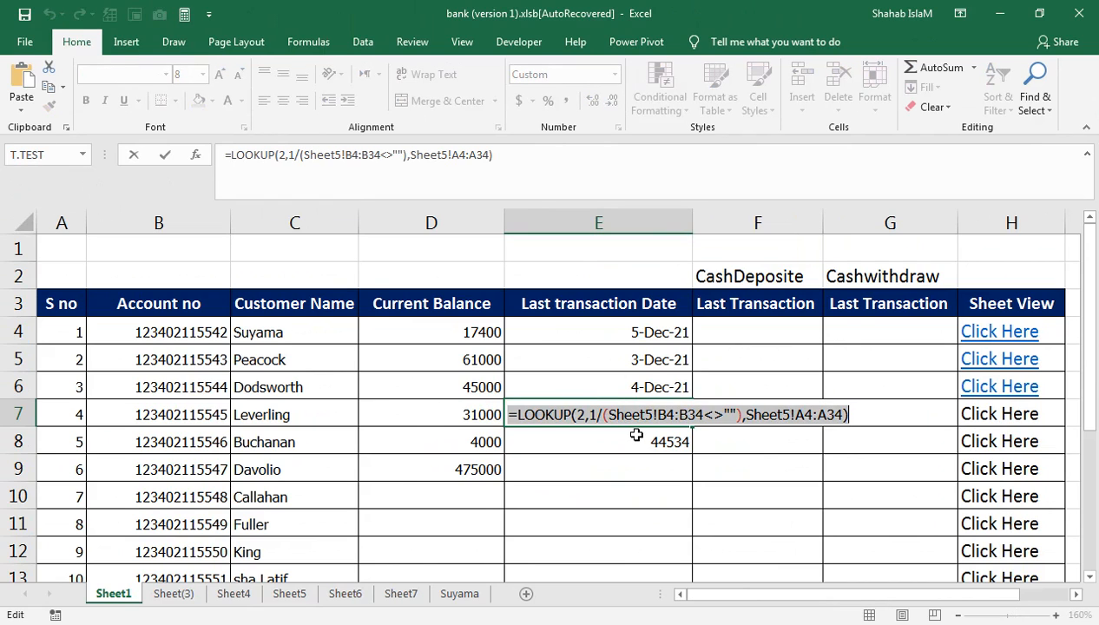
key(Return)
key(Delete)
key(ctrl+v)
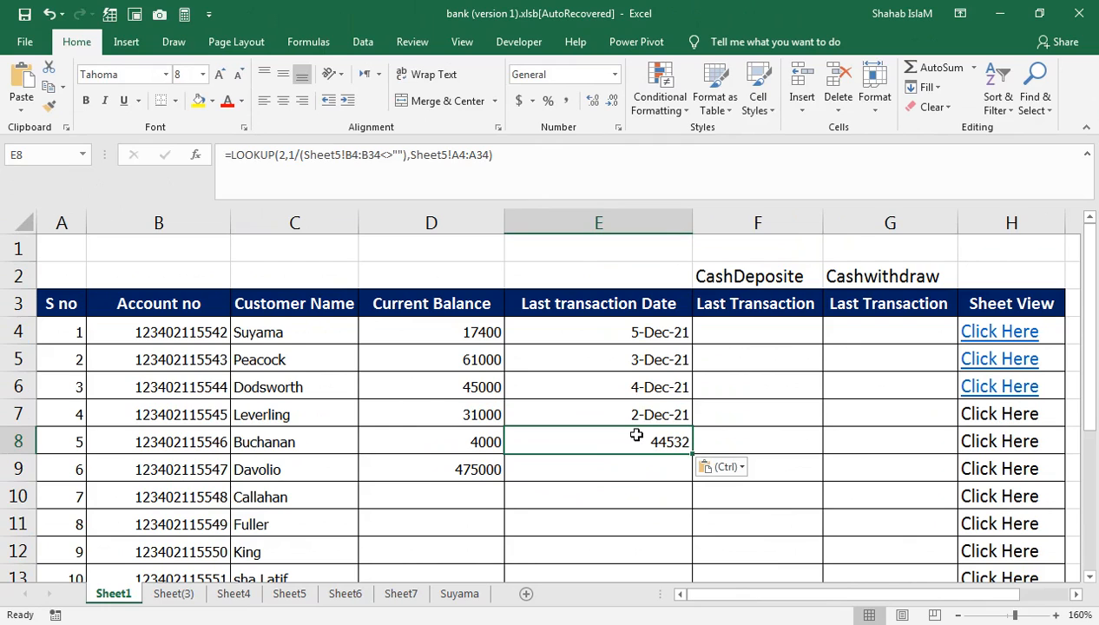
key(ctrl+shift+3)
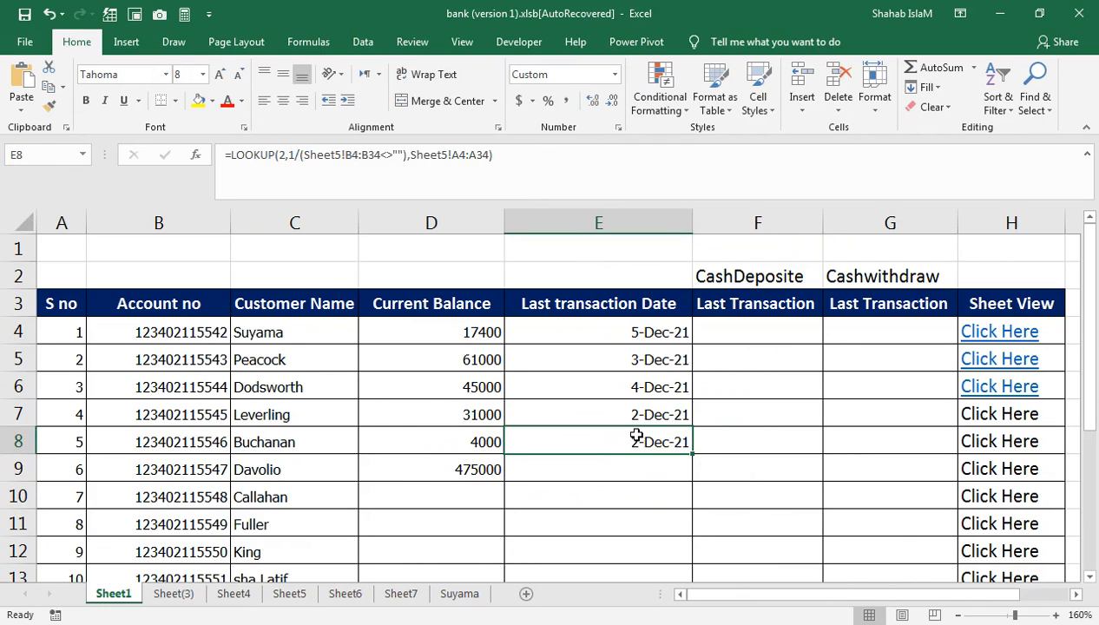
- Change both sheet references in the E8 LOOKUP formula to Sheet6, and check the result against the entries on Sheet6
double_click(636, 436)
click(652, 442)
key(BackSpace)
text(6)
click(793, 443)
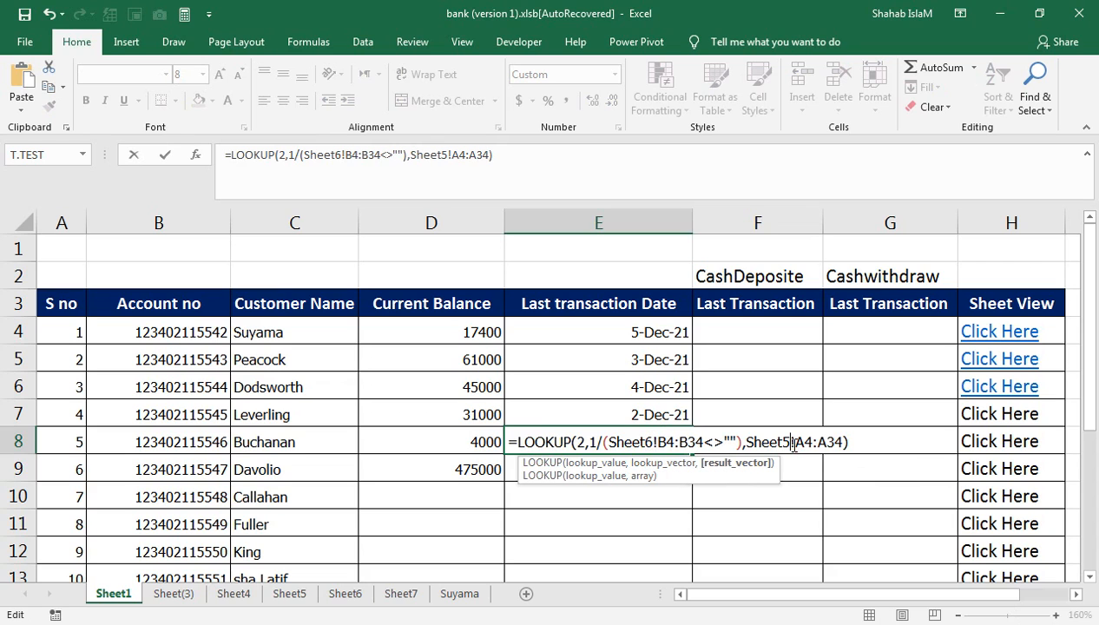
key(BackSpace)
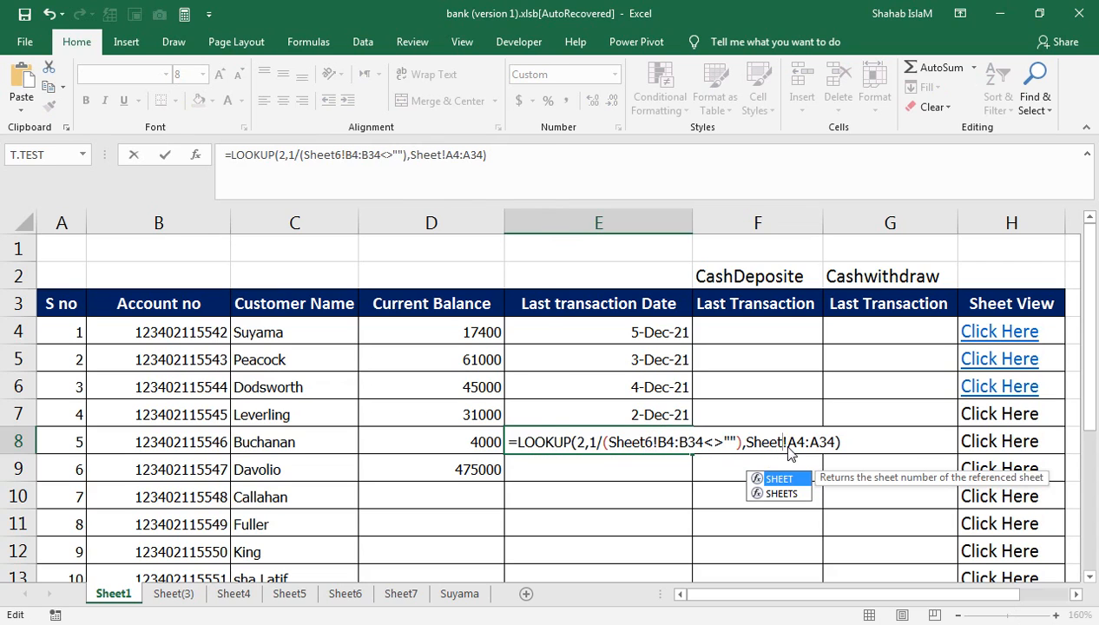
key(Return)
text(6)
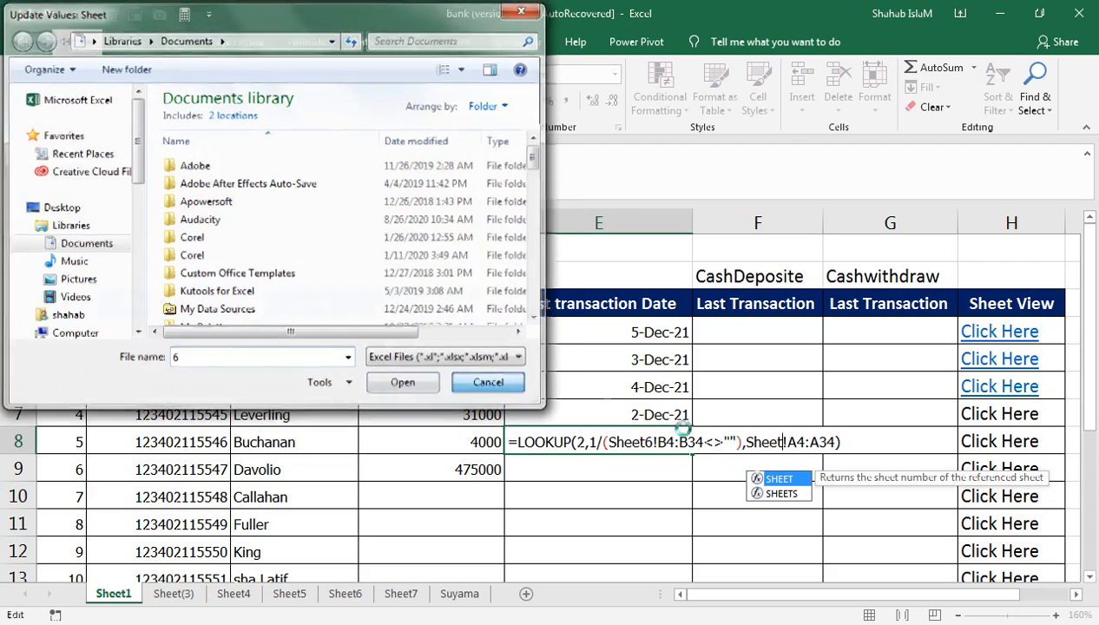
key(Escape)
double_click(676, 444)
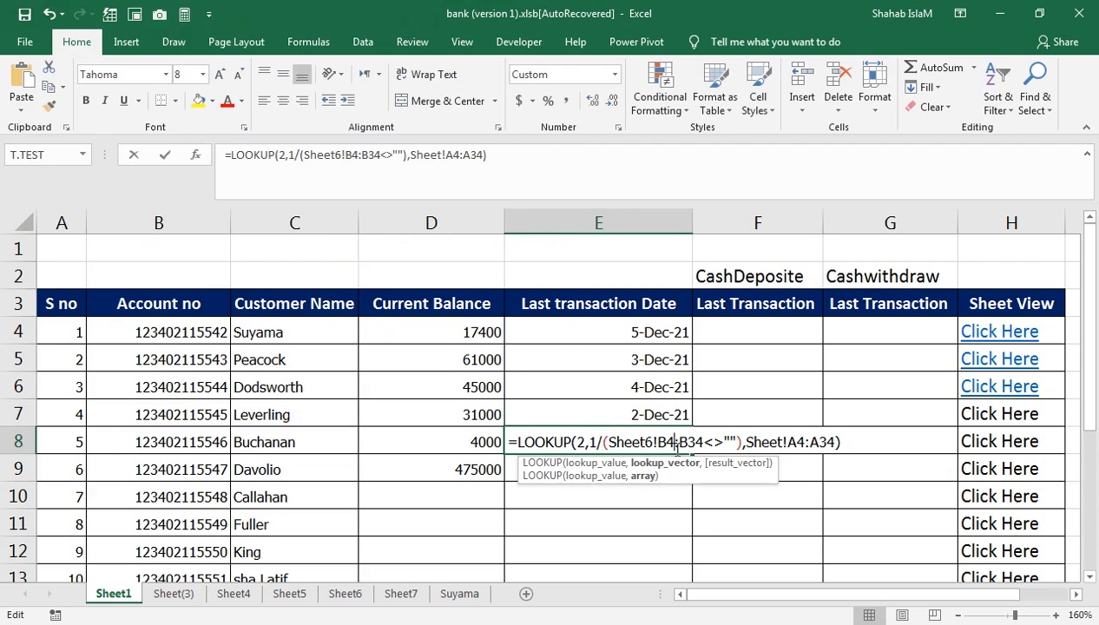
click(784, 442)
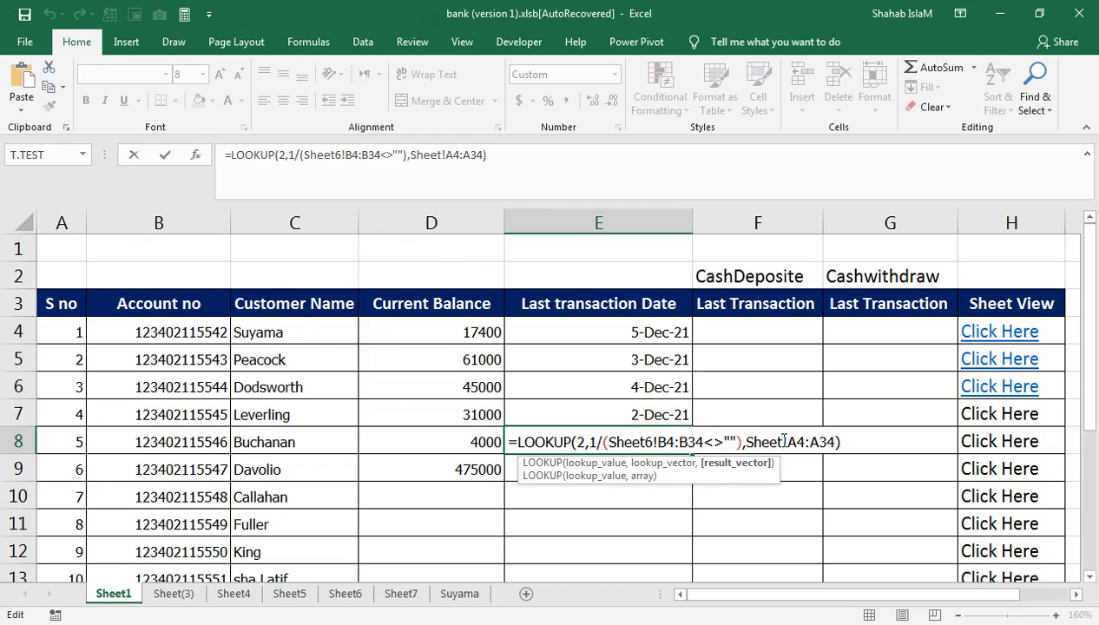
text(6)
key(Return)
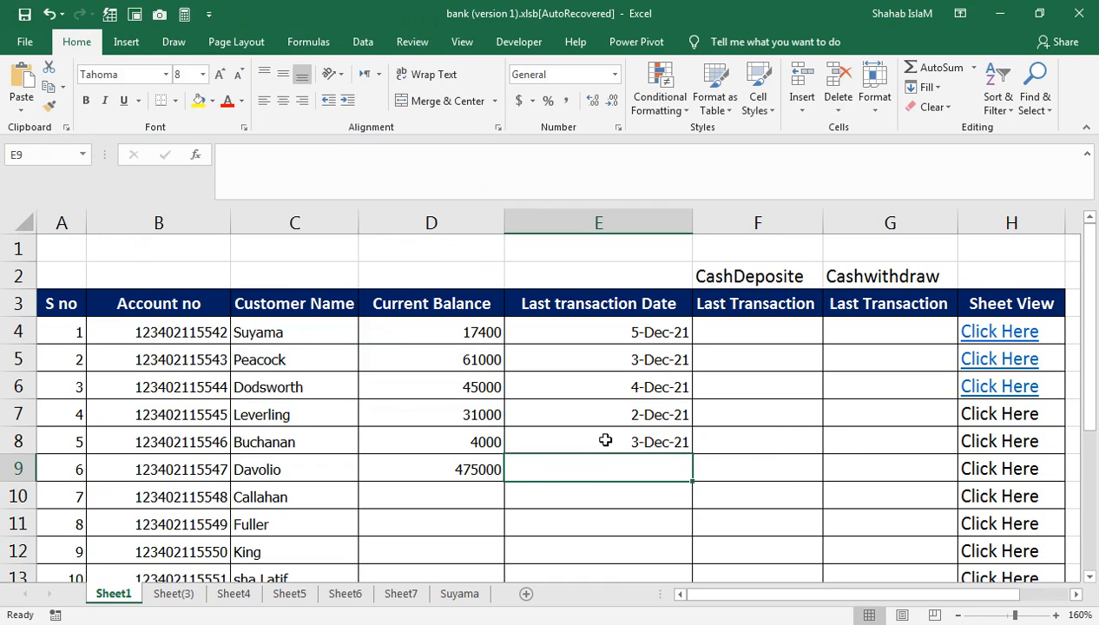
click(360, 596)
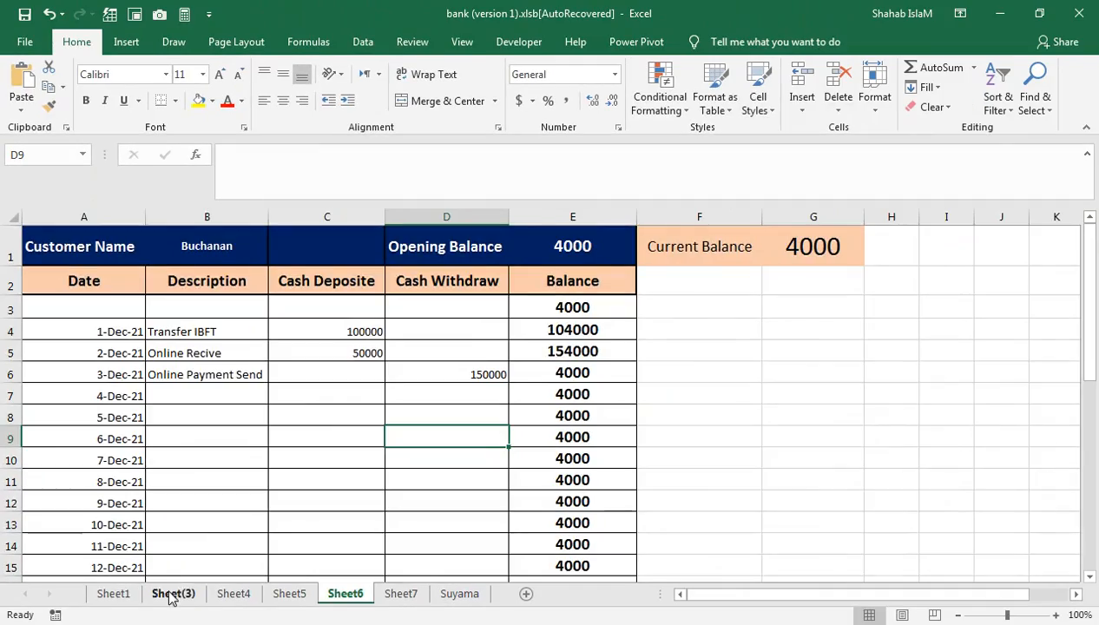
click(113, 594)
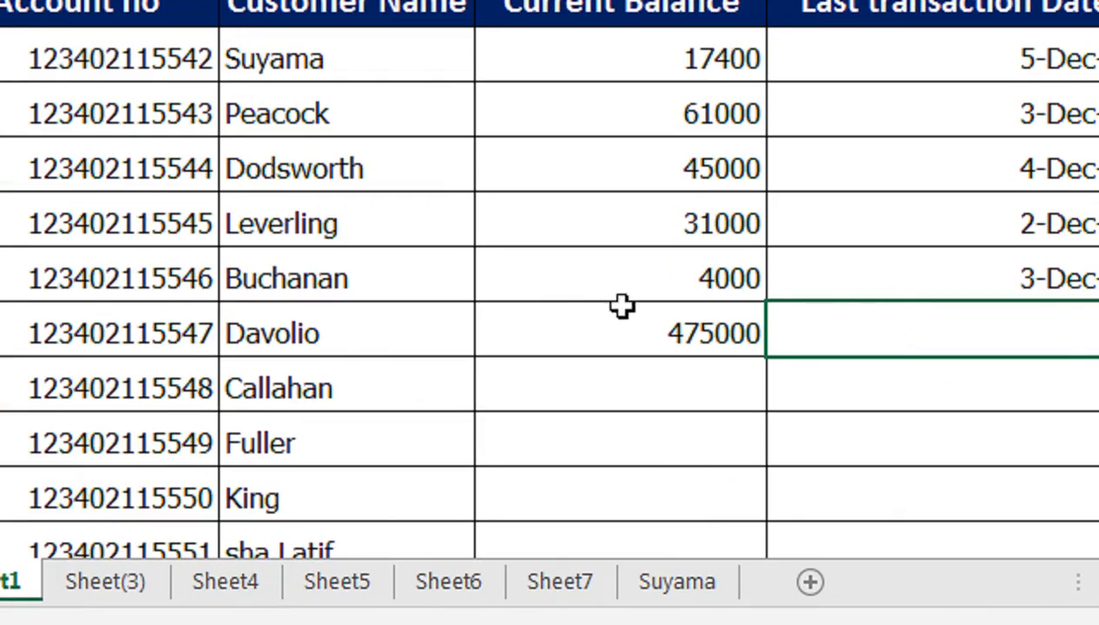
- Paste the copied LOOKUP formula into E9 and change its lookup vector's sheet reference to Sheet6
text(44532)
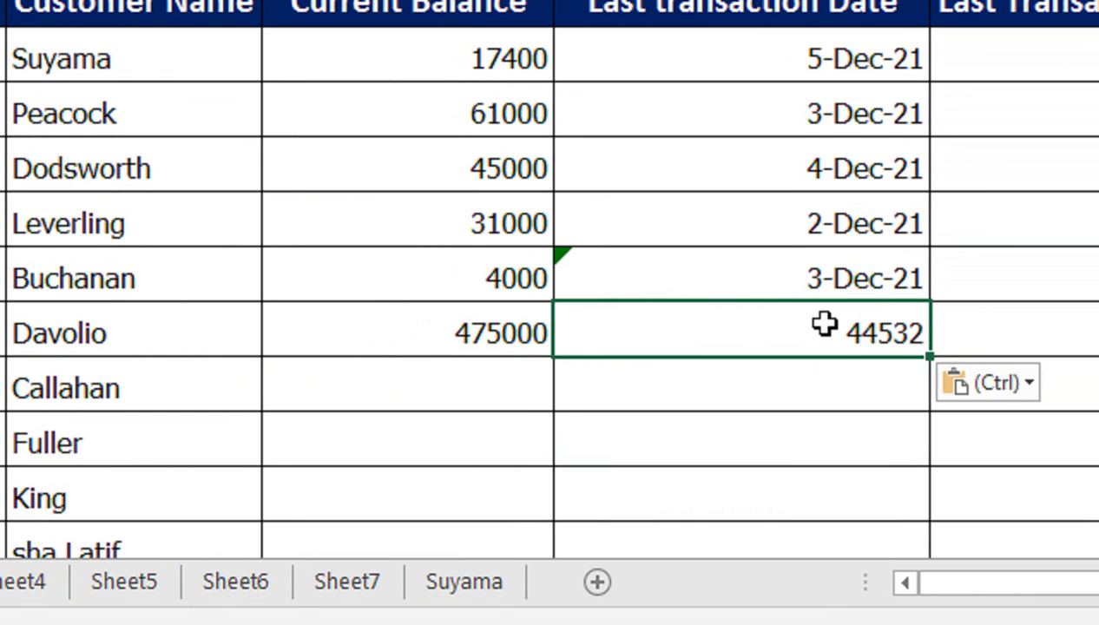
double_click(825, 325)
click(852, 328)
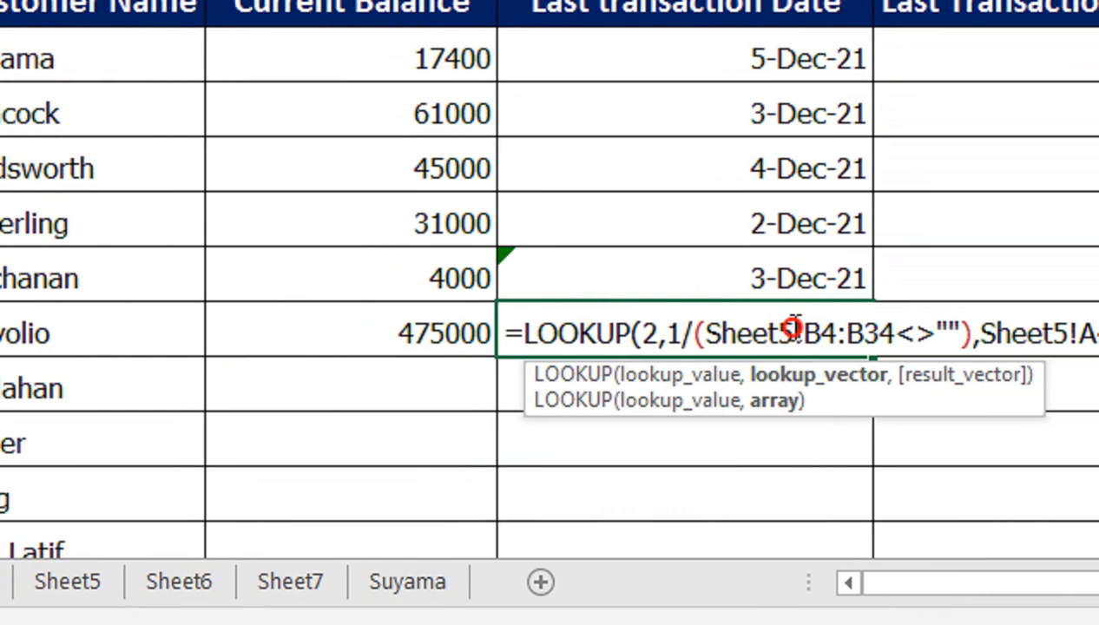
key(BackSpace)
text(6)
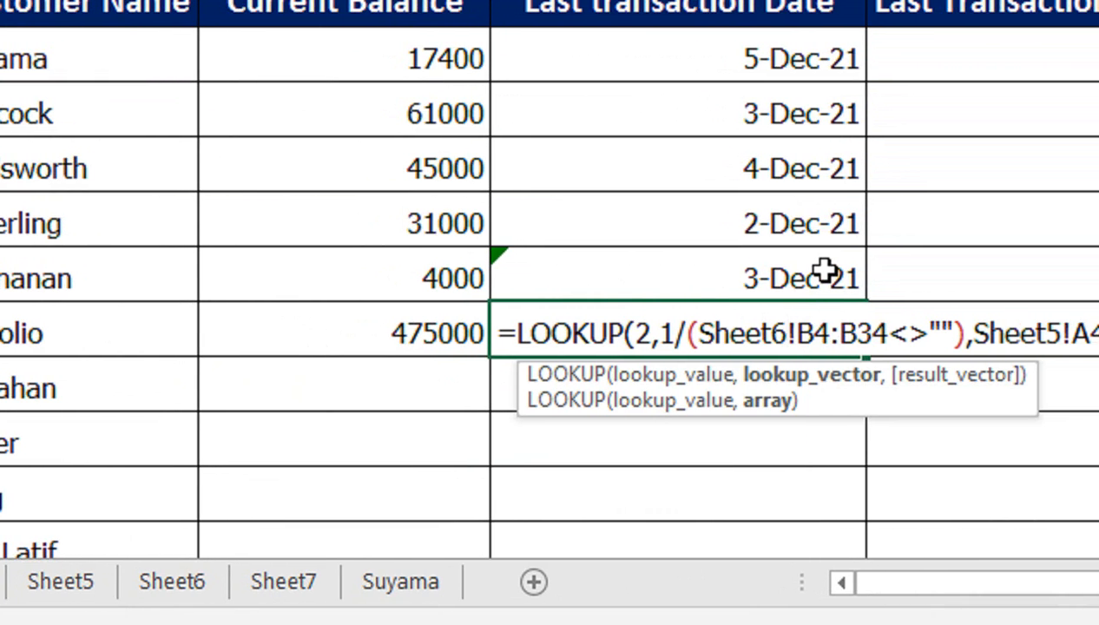
- Change the result vector's sheet reference in the E9 formula to Sheet6 and format E9 as a date
click(1061, 333)
key(BackSpace)
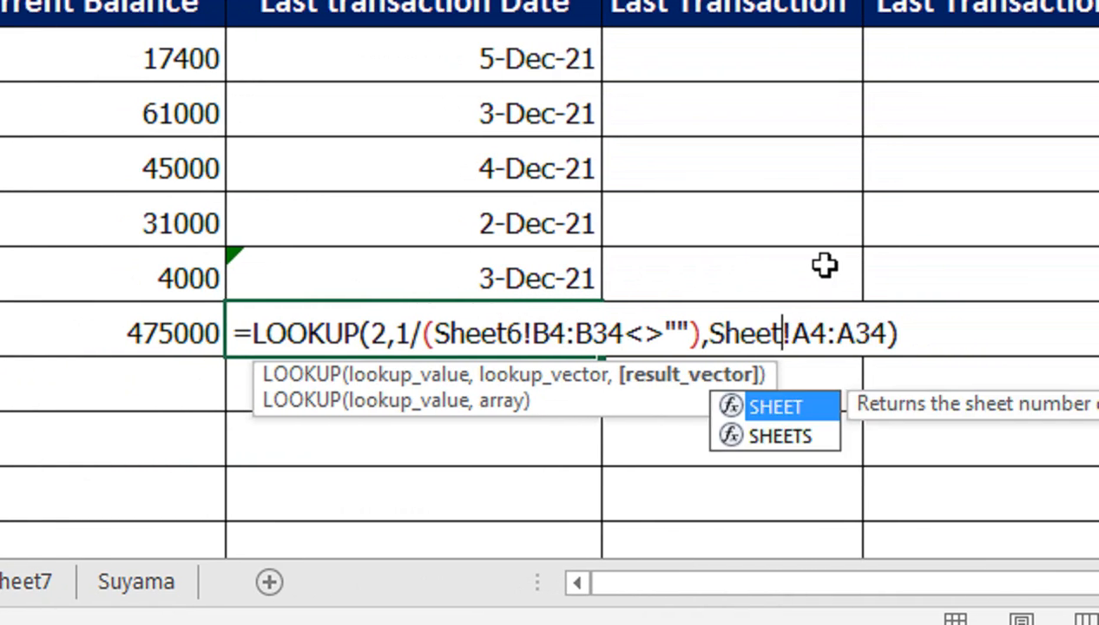
text(6)
key(Return)
click(575, 339)
key(ctrl+shift+3)
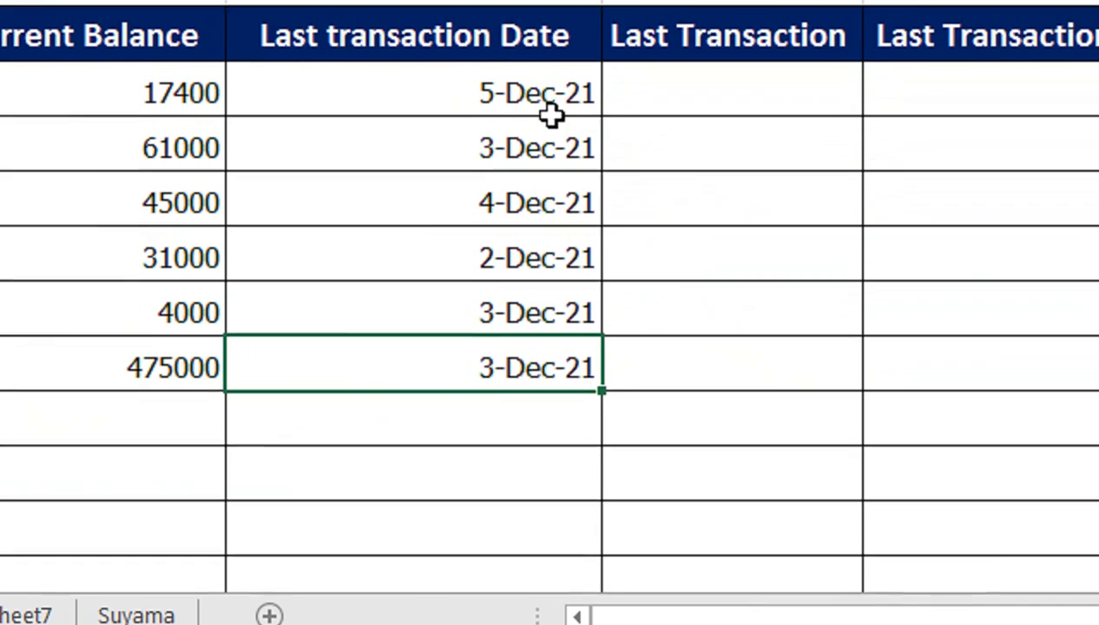
- Begin the last cash deposit formula in F4 with =LOOKUP(2,1/(NOT(ISBLANK(
click(751, 87)
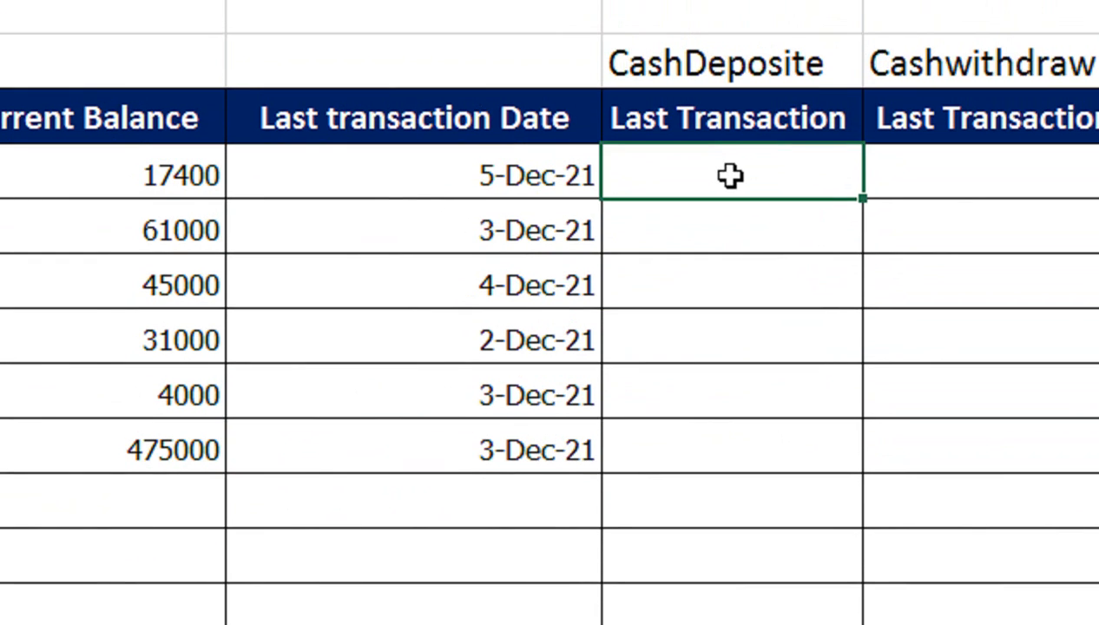
text(=lo)
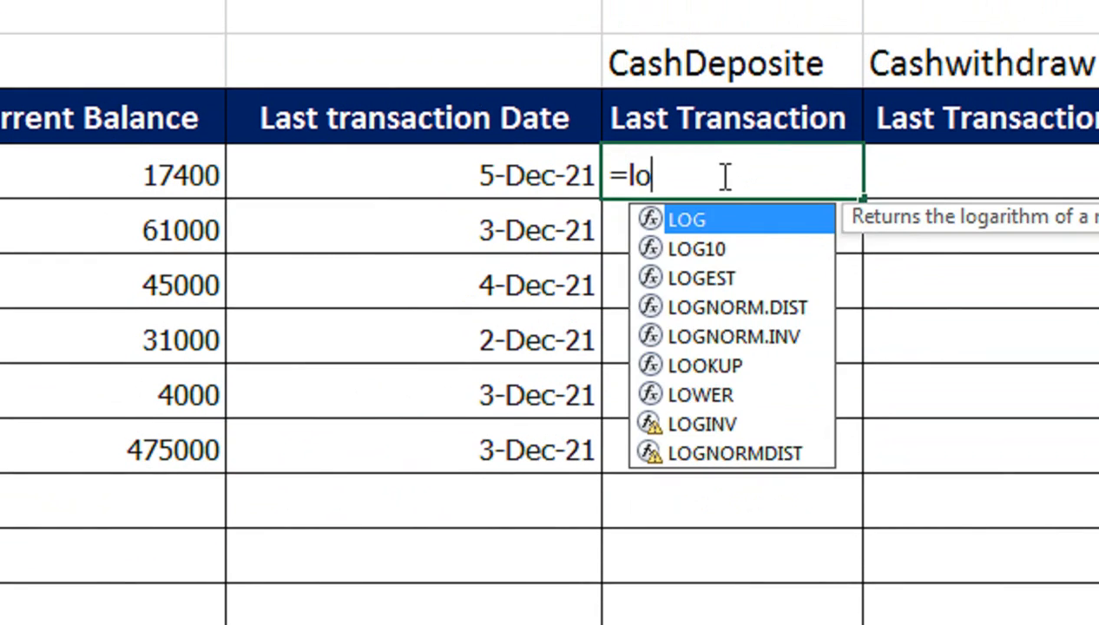
text(o)
key(Tab)
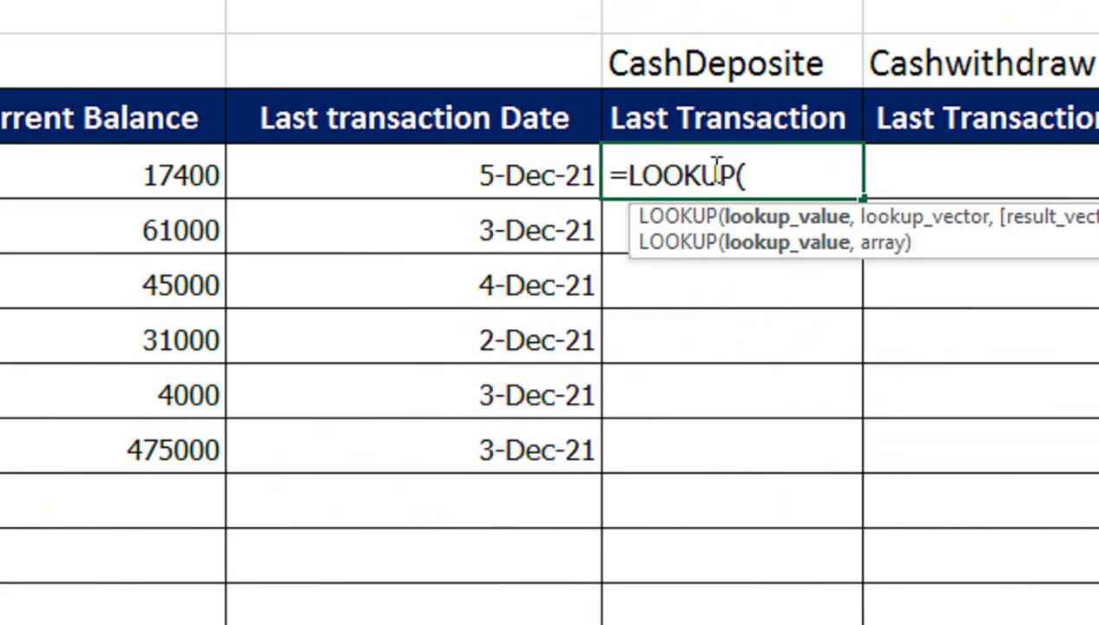
text(2,1)
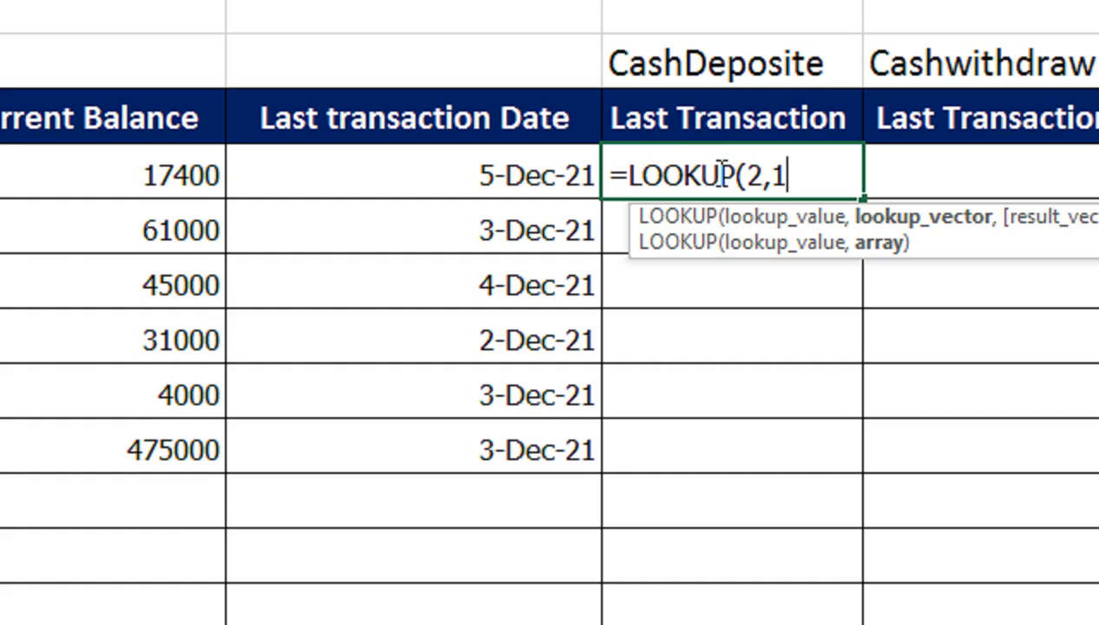
text(/(not)
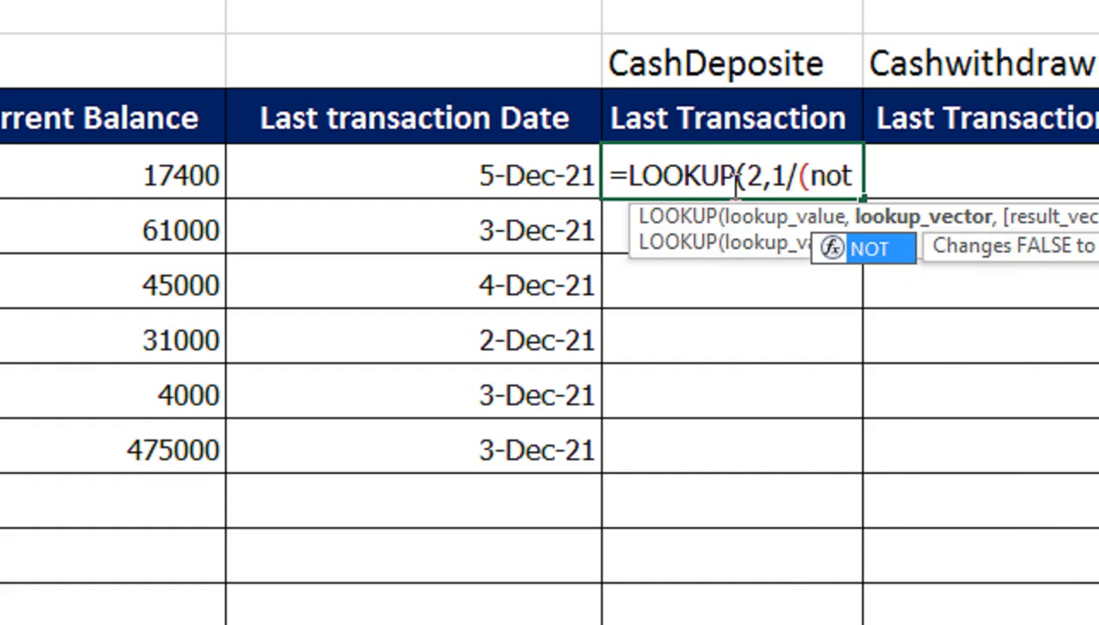
key(Tab)
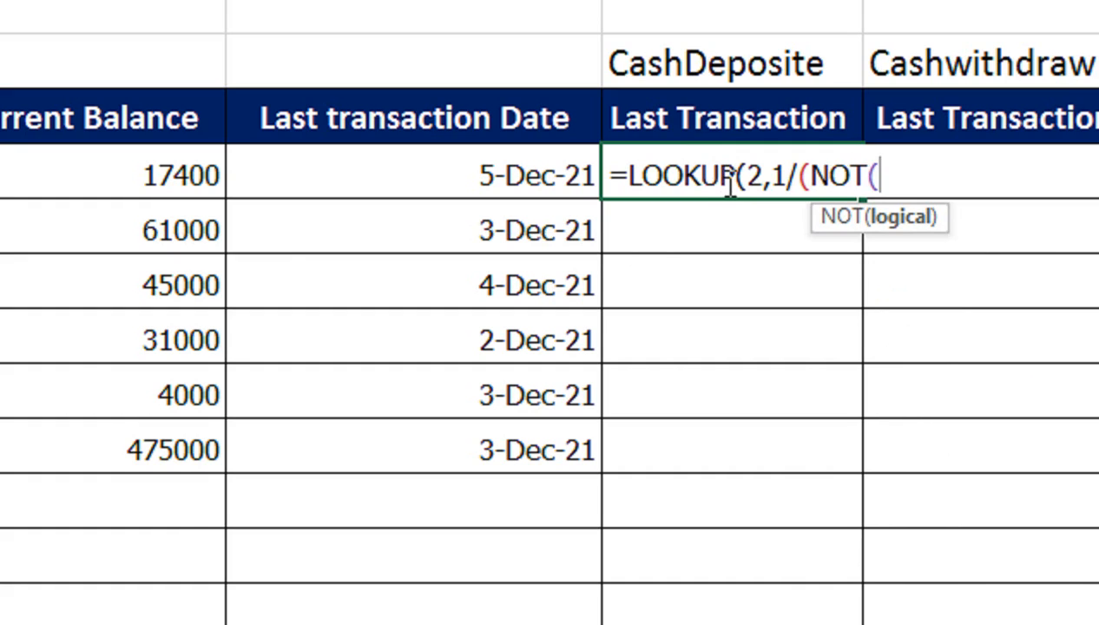
text(isb)
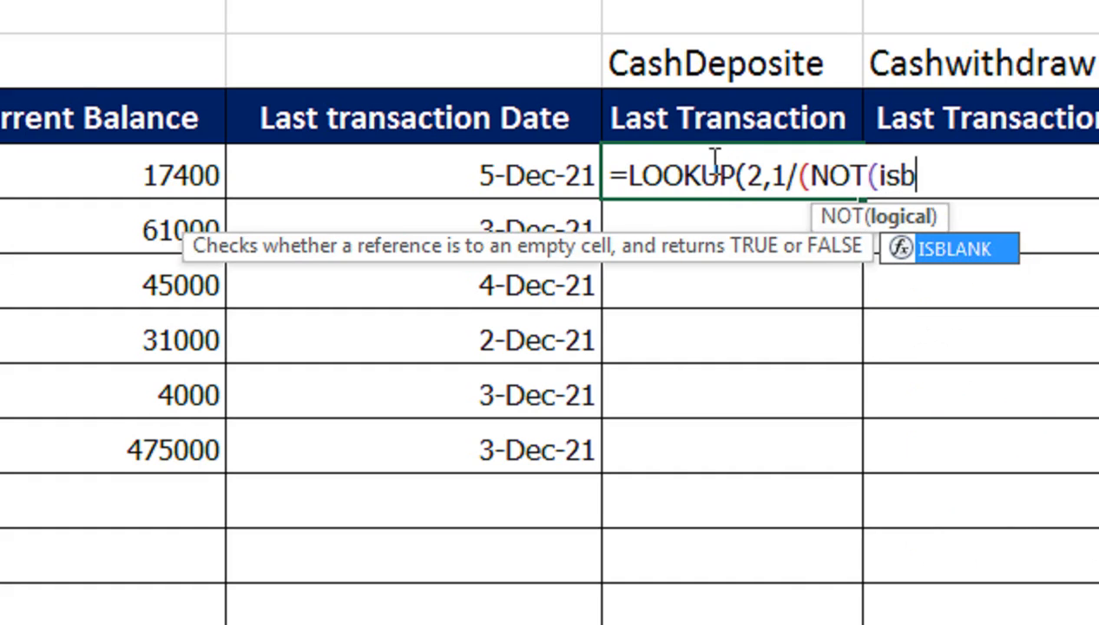
key(Tab)
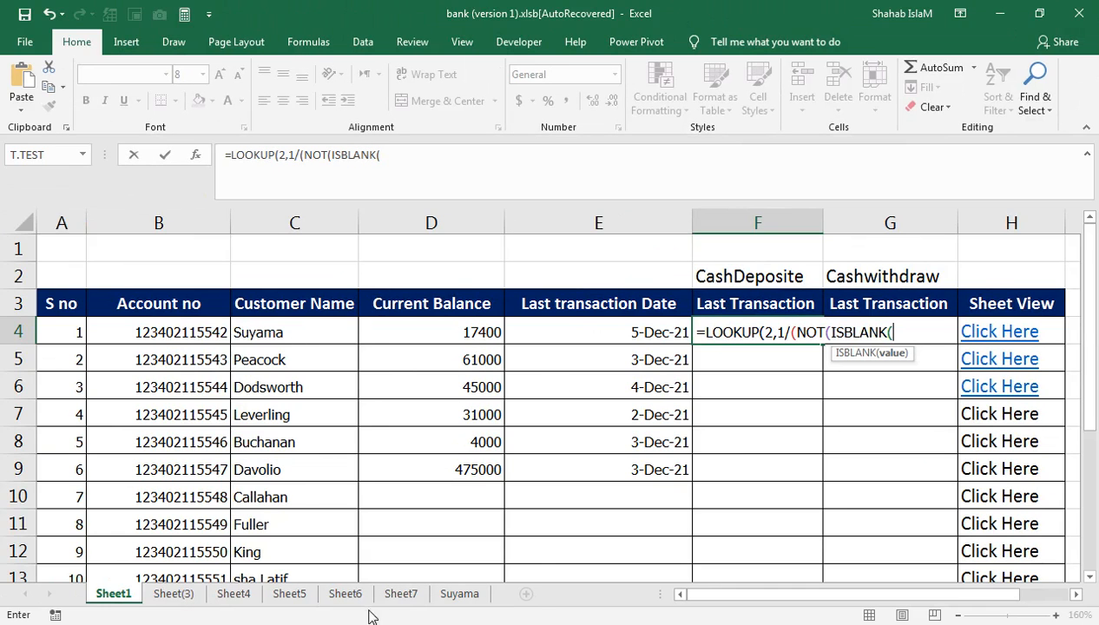
- Complete the F4 formula using C4:C34 of the first customer's sheet as both the ISBLANK range and the result vector
click(459, 594)
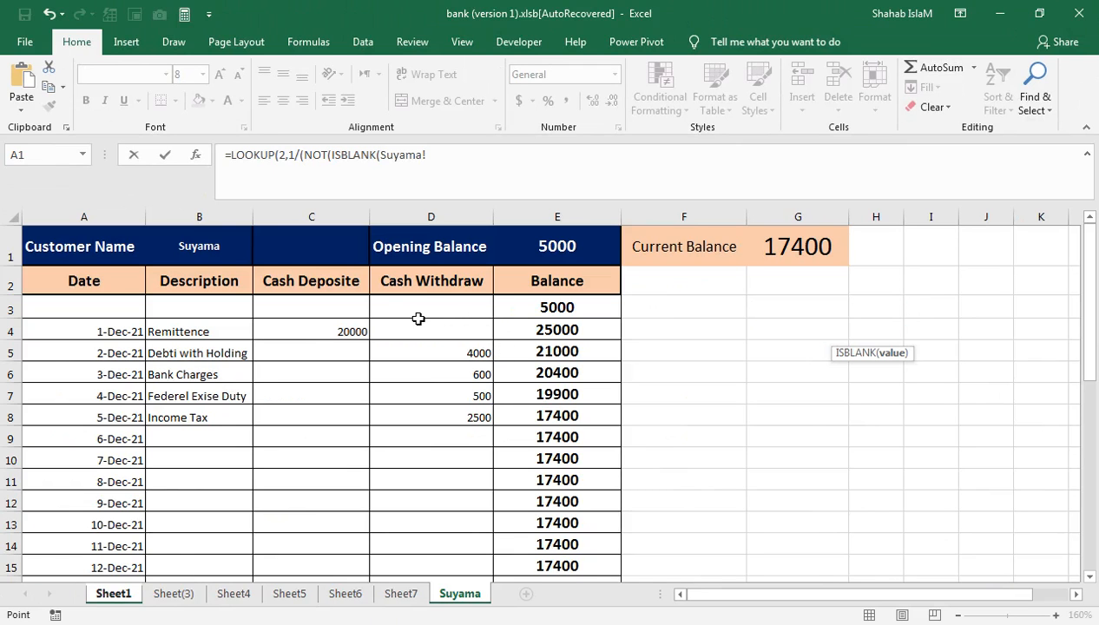
drag(324, 329, 329, 538)
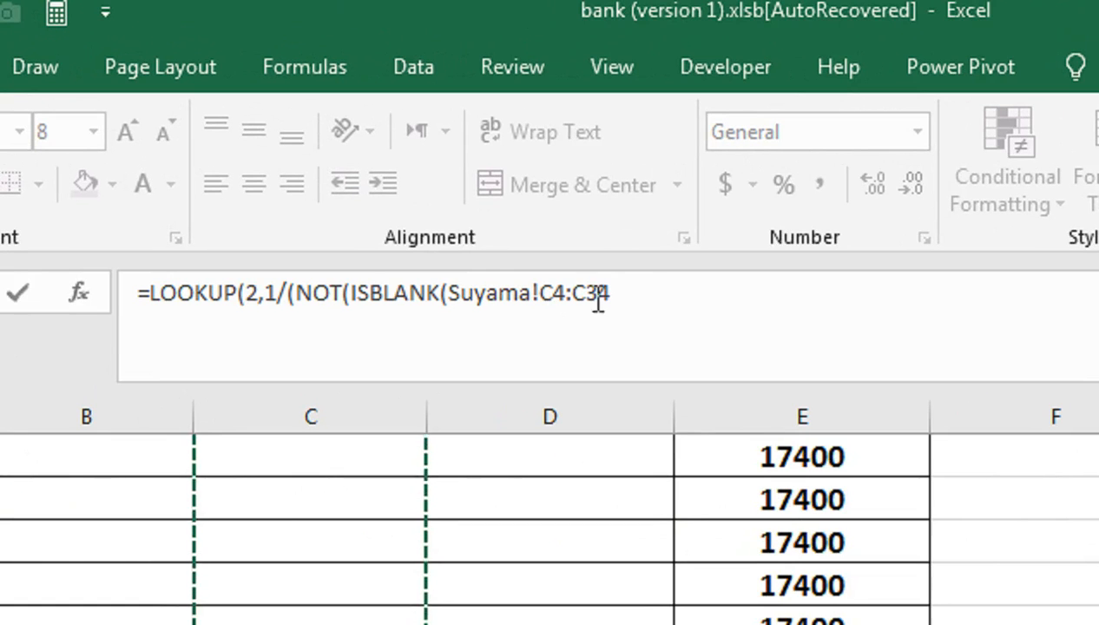
click(486, 149)
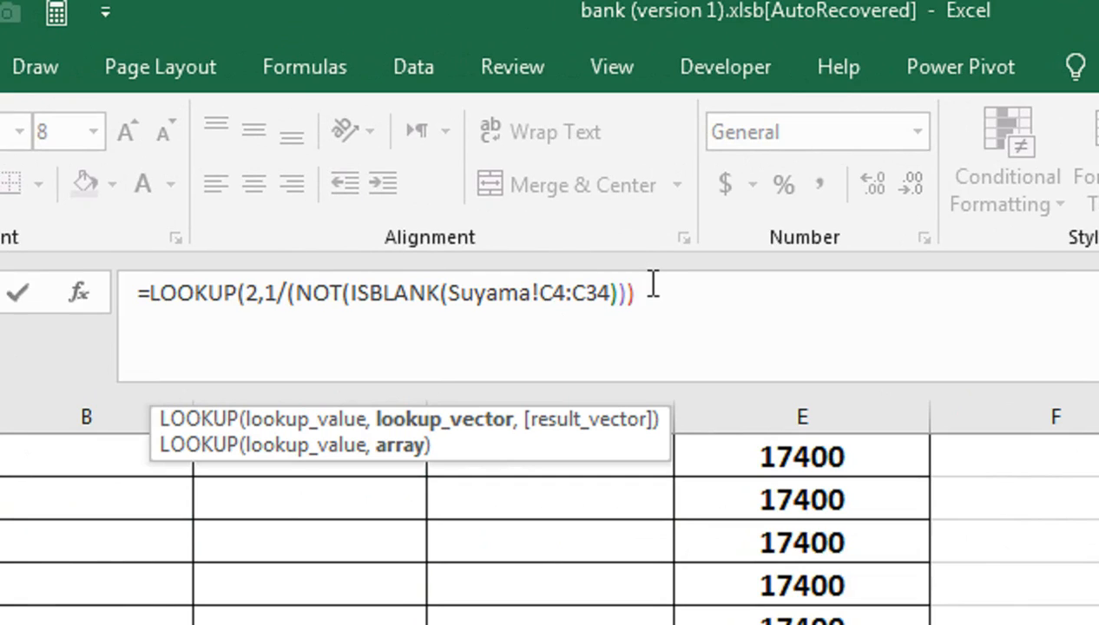
text(,)
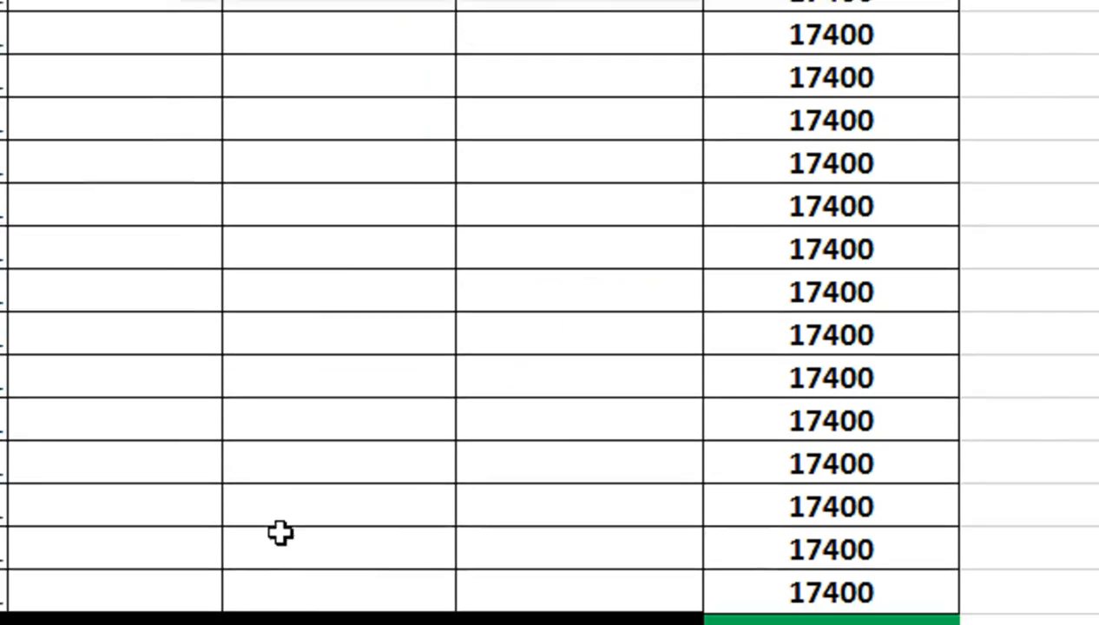
drag(288, 474, 288, 522)
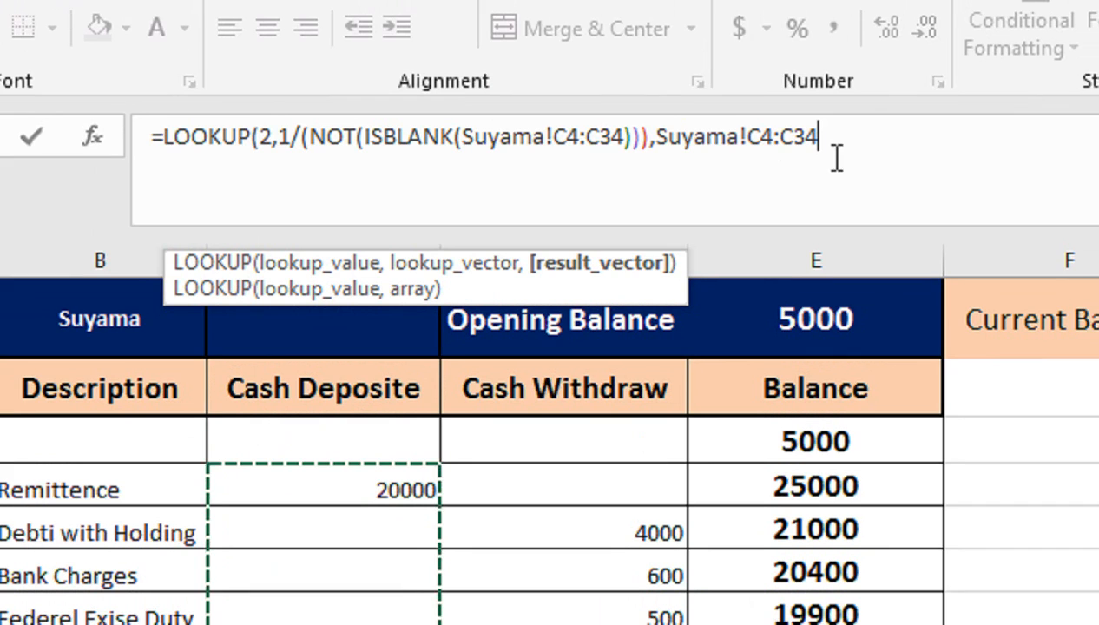
text())
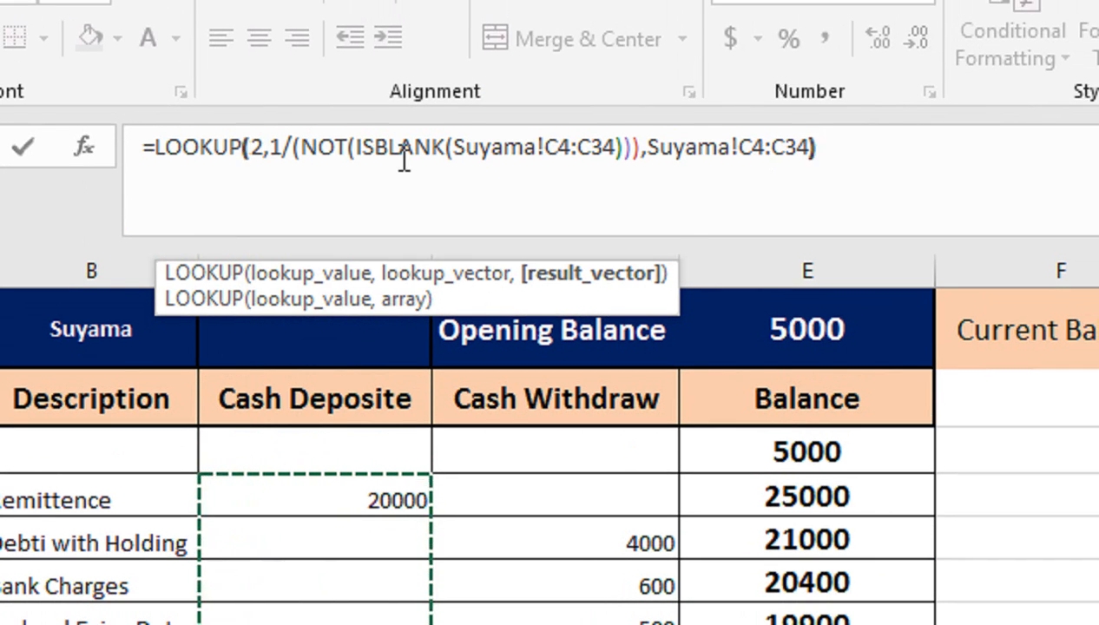
key(Return)
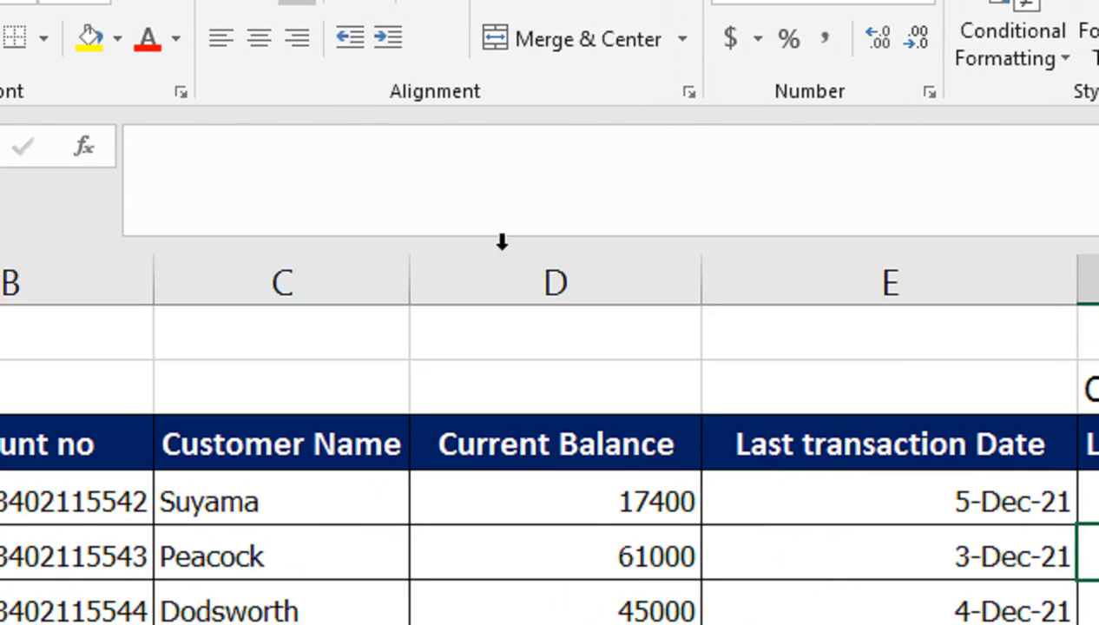
click(827, 464)
click(828, 469)
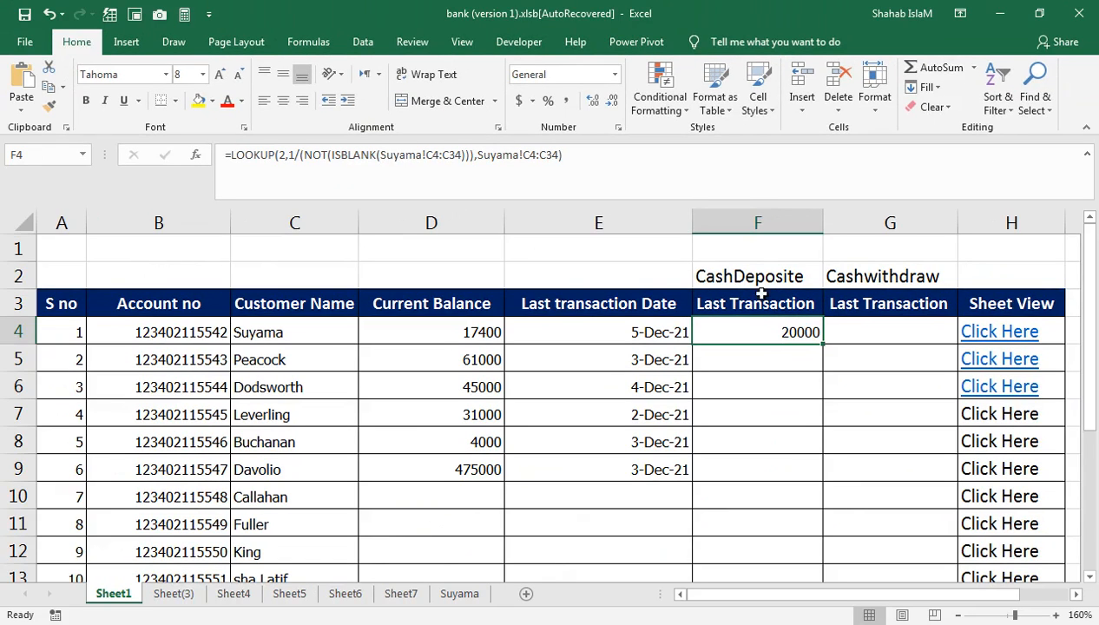
- Add a Salary entry with a cash deposit of 150000 for 6-Dec-21 on the first customer's sheet
click(484, 597)
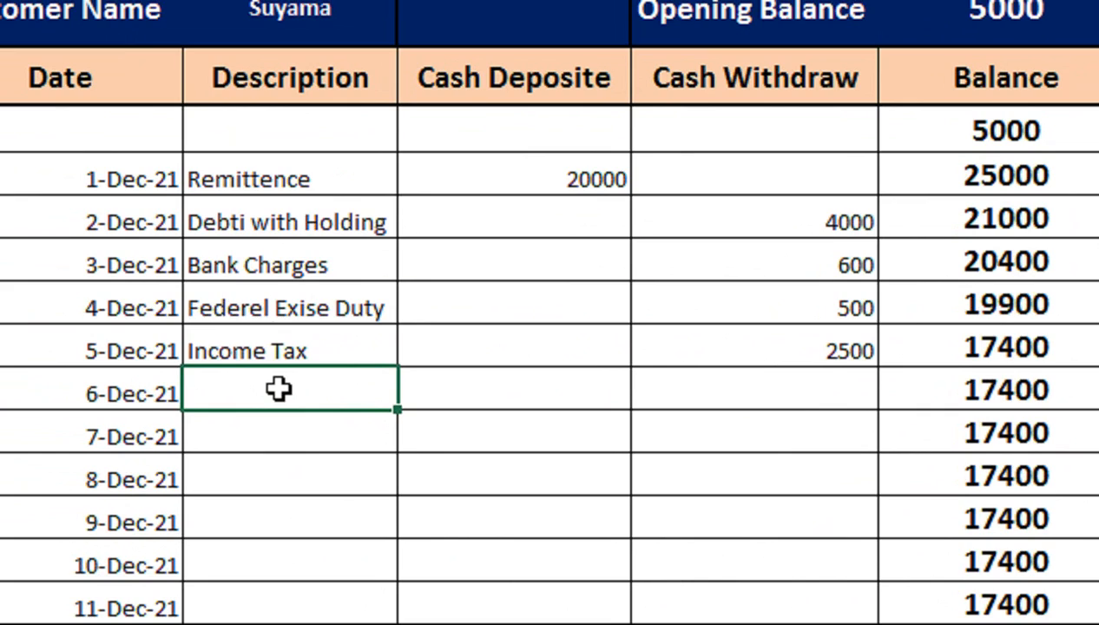
text(Salar)
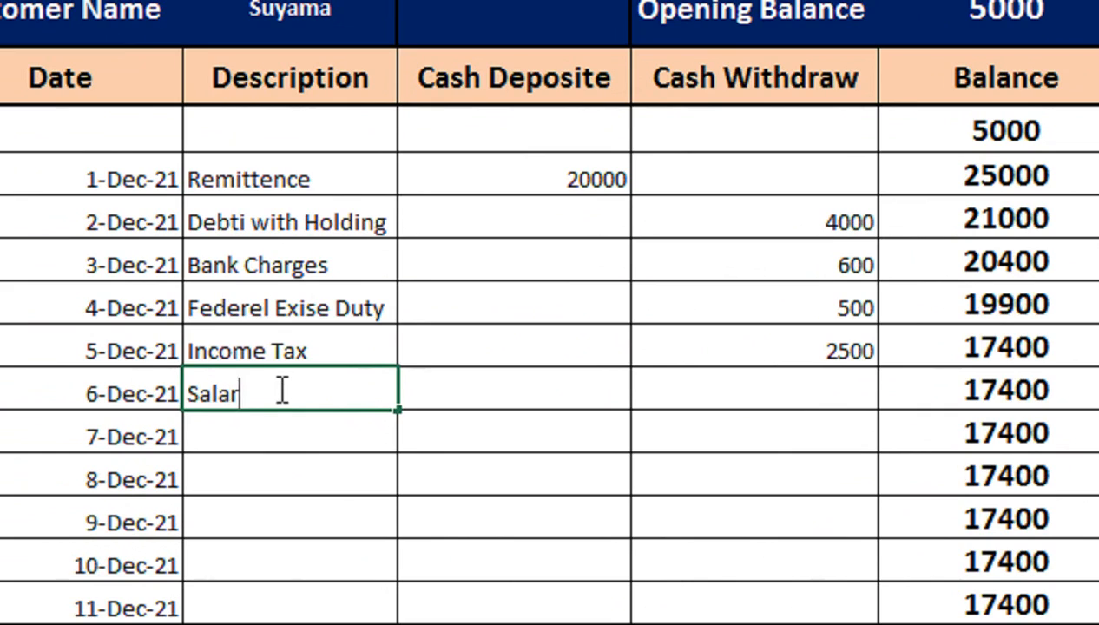
key(Tab)
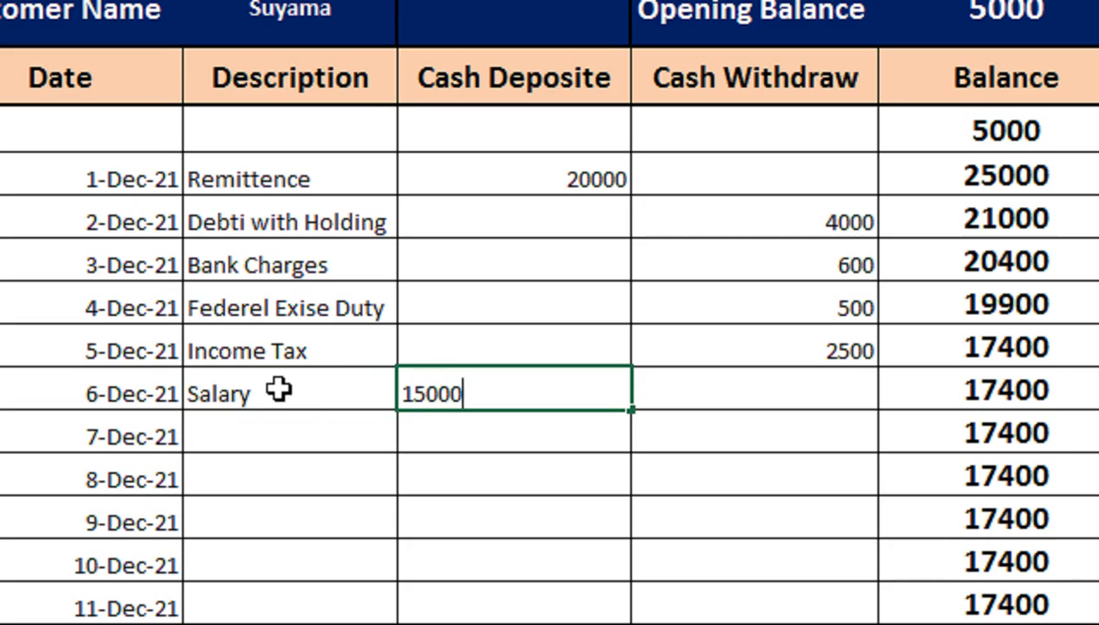
key(Return)
key(Up)
key(Right)
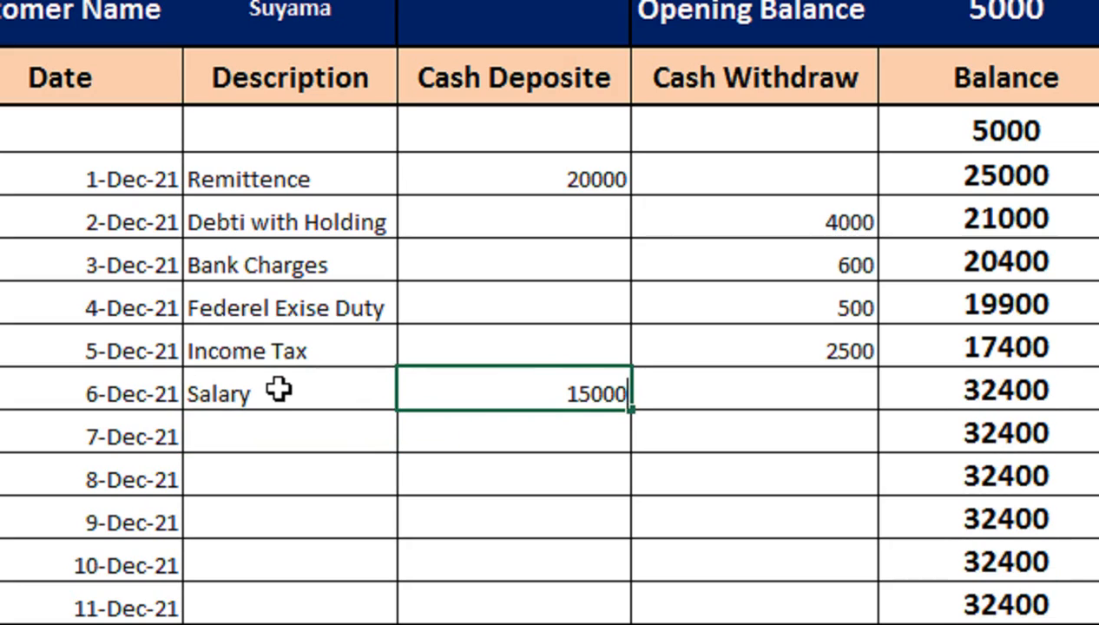
text(150000)
key(Return)
key(Return)
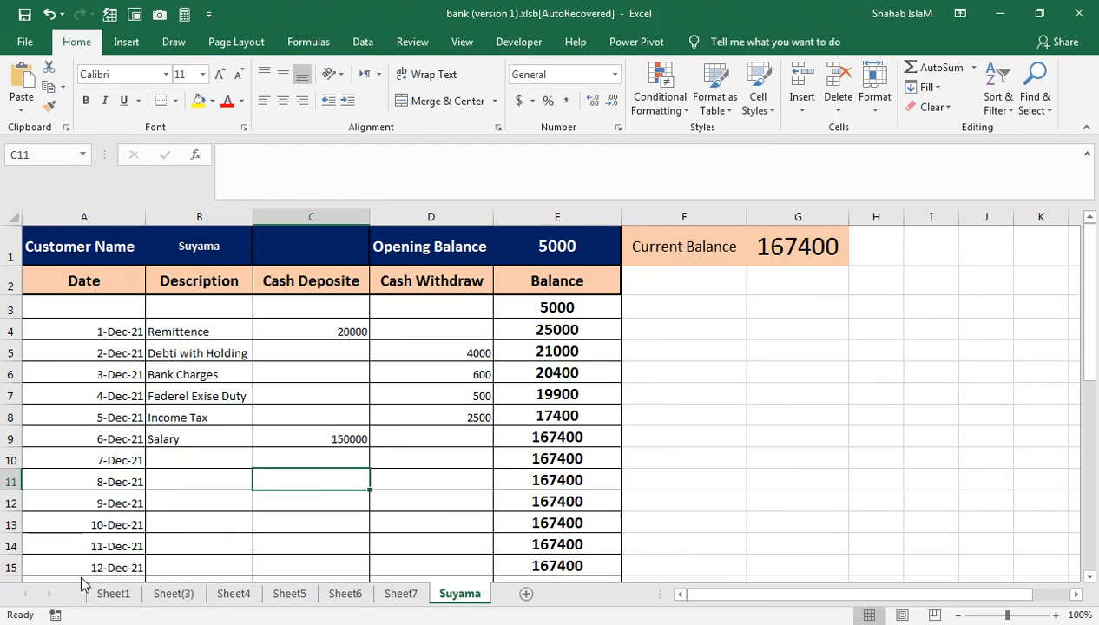
- Copy the LOOKUP formula text from F4 on Sheet1 into G4 under Cashwithdraw
click(111, 595)
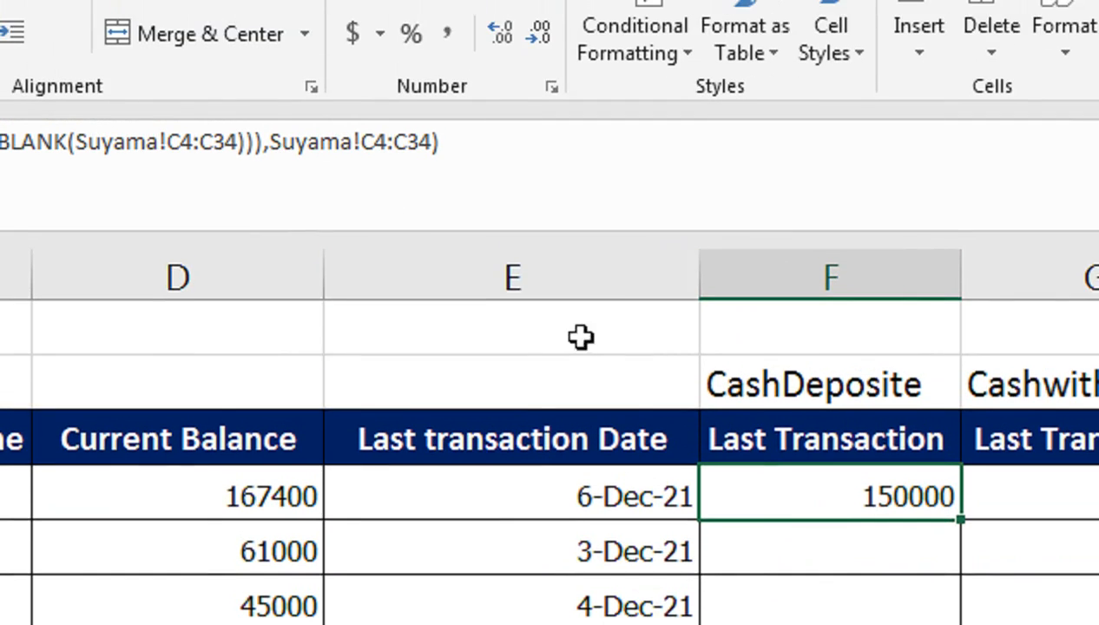
click(137, 58)
triple_click(278, 158)
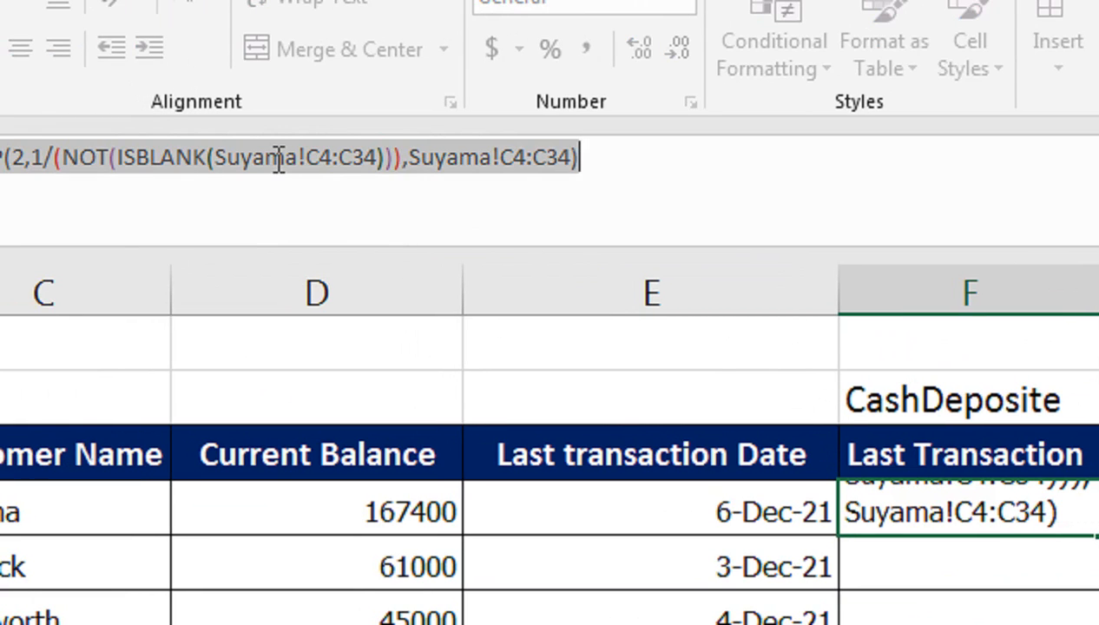
key(Return)
click(827, 453)
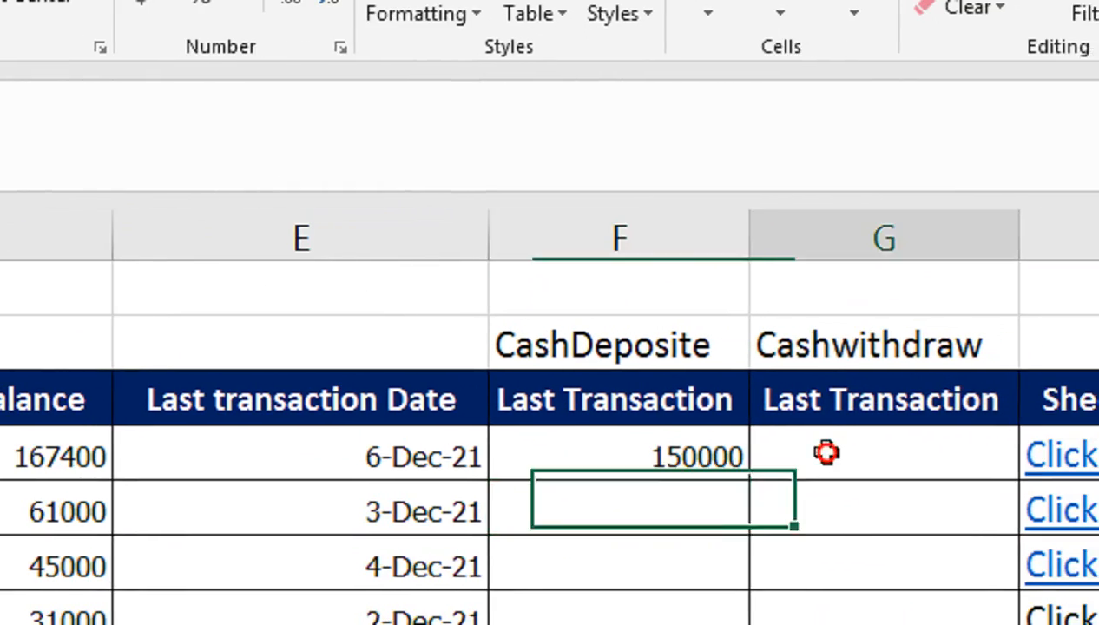
key(ctrl+v)
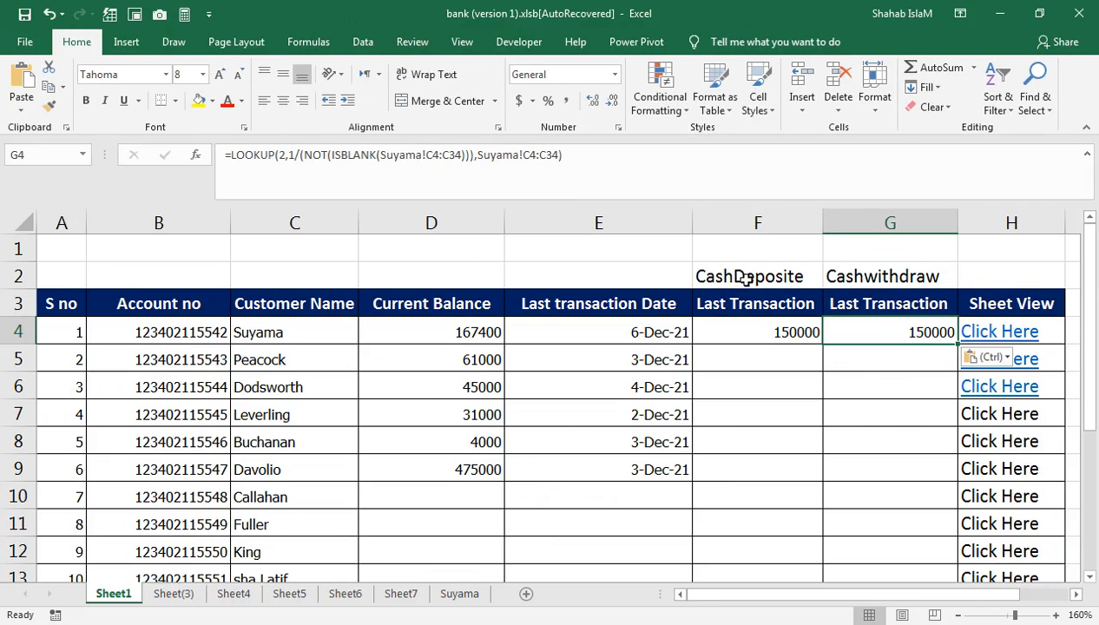
- Check the Cash Withdraw column on the first customer's sheet and change the ISBLANK range in the G4 formula to D4:D34
click(748, 302)
click(763, 339)
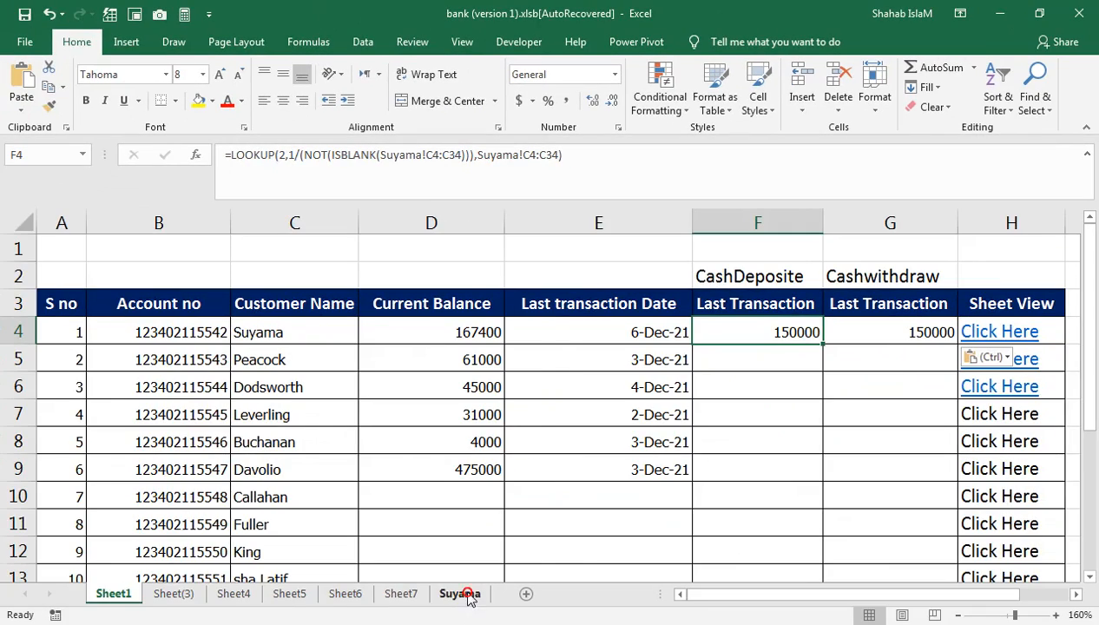
click(468, 595)
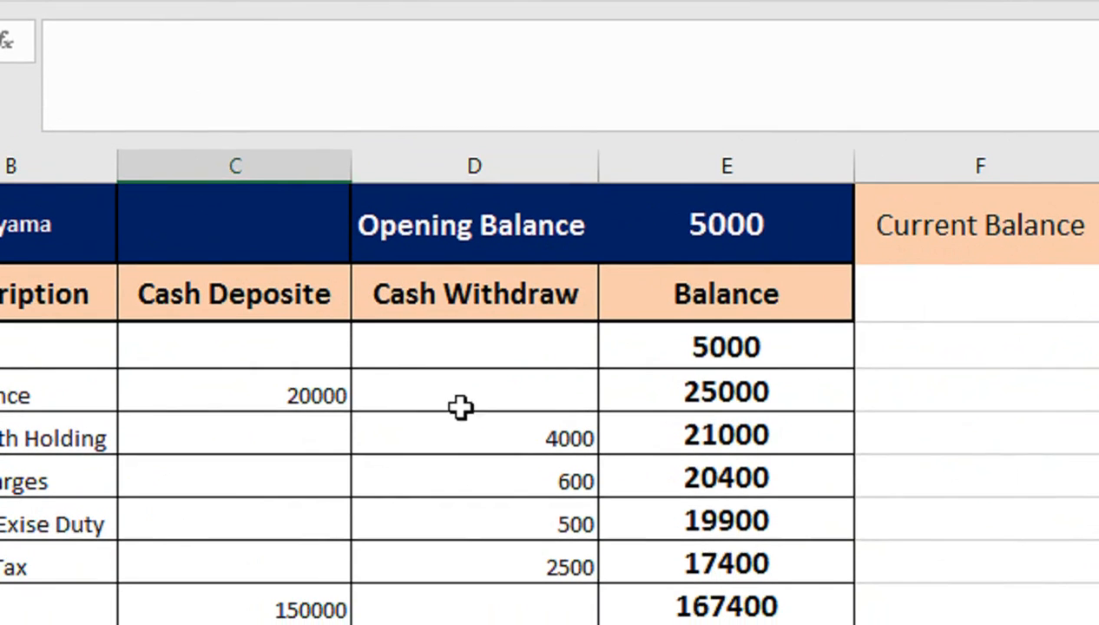
click(457, 455)
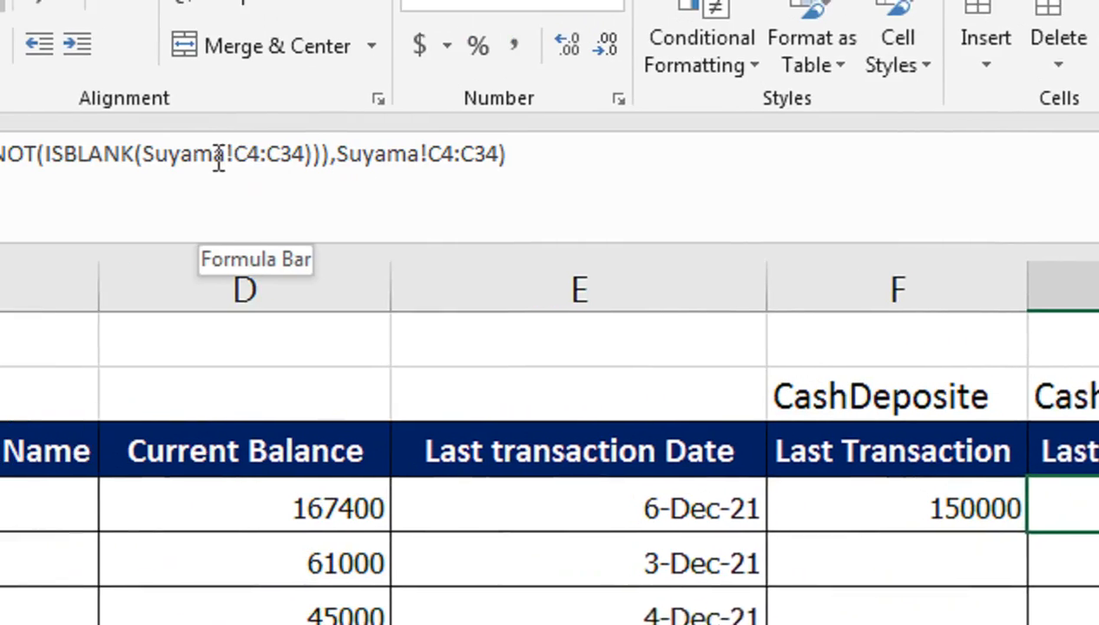
click(277, 162)
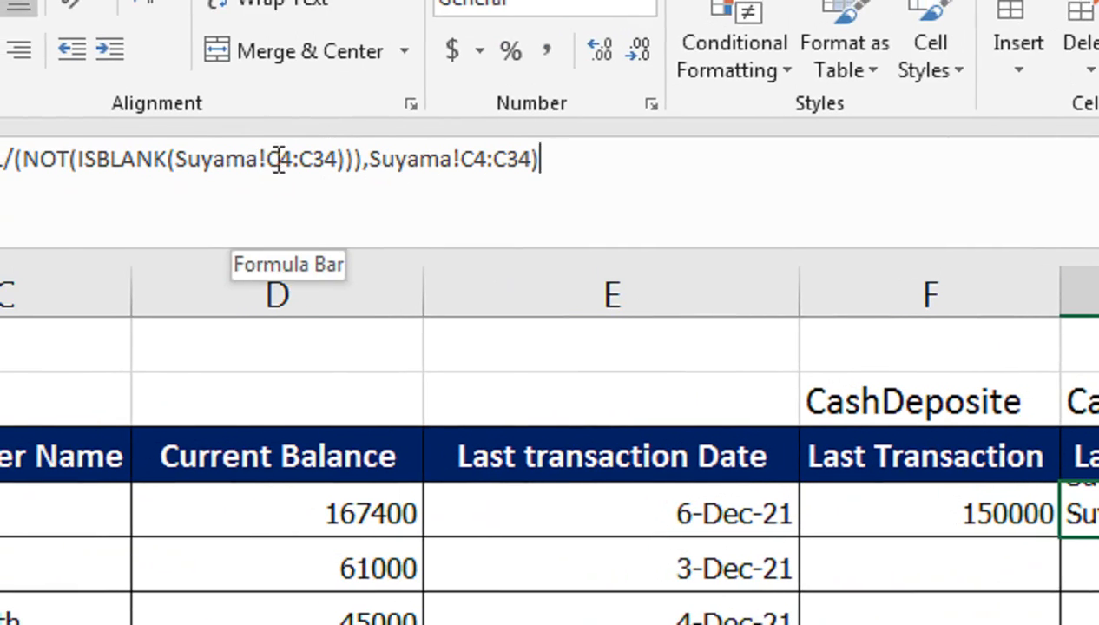
key(Left)
key(Delete)
text(D)
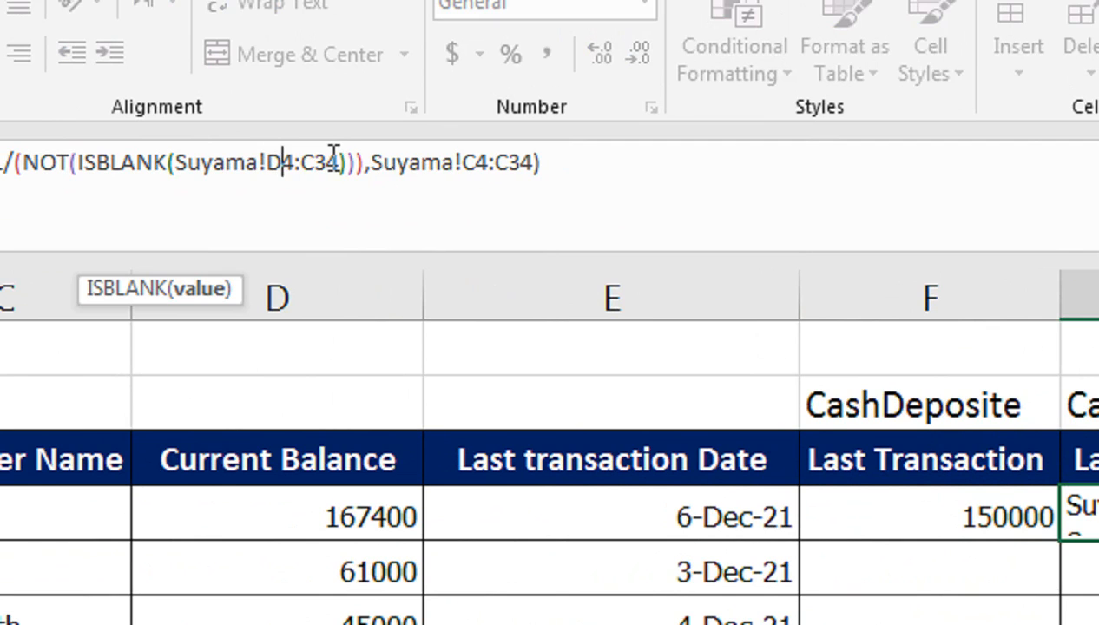
click(318, 162)
key(BackSpace)
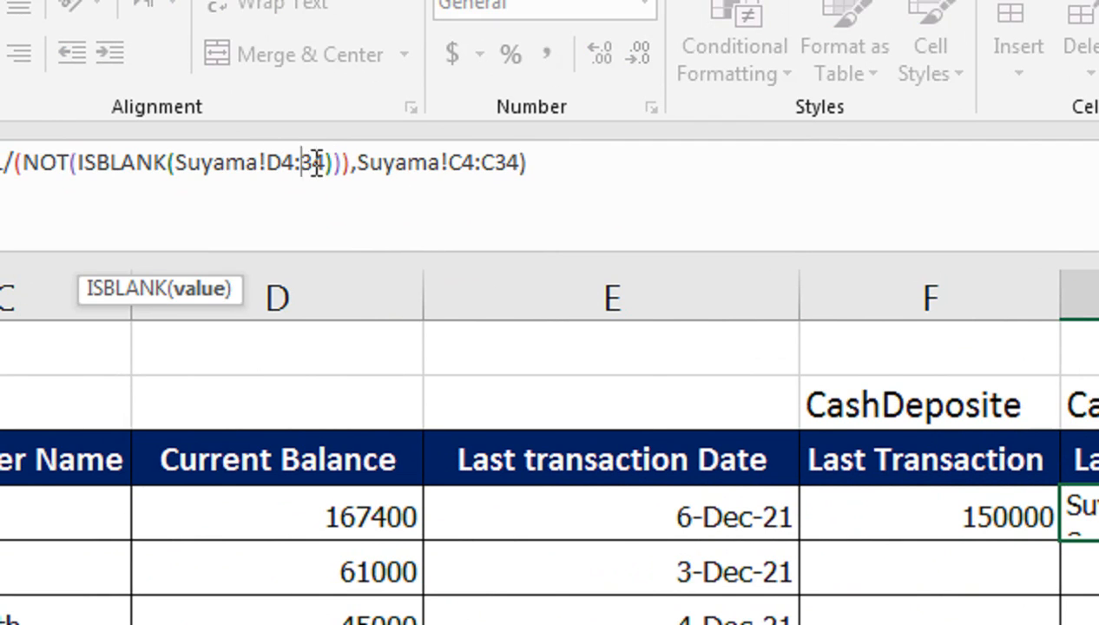
text(D)
- Change the result vector in the G4 formula to D4:D34 of the first customer's sheet
click(477, 163)
key(BackSpace)
text(D)
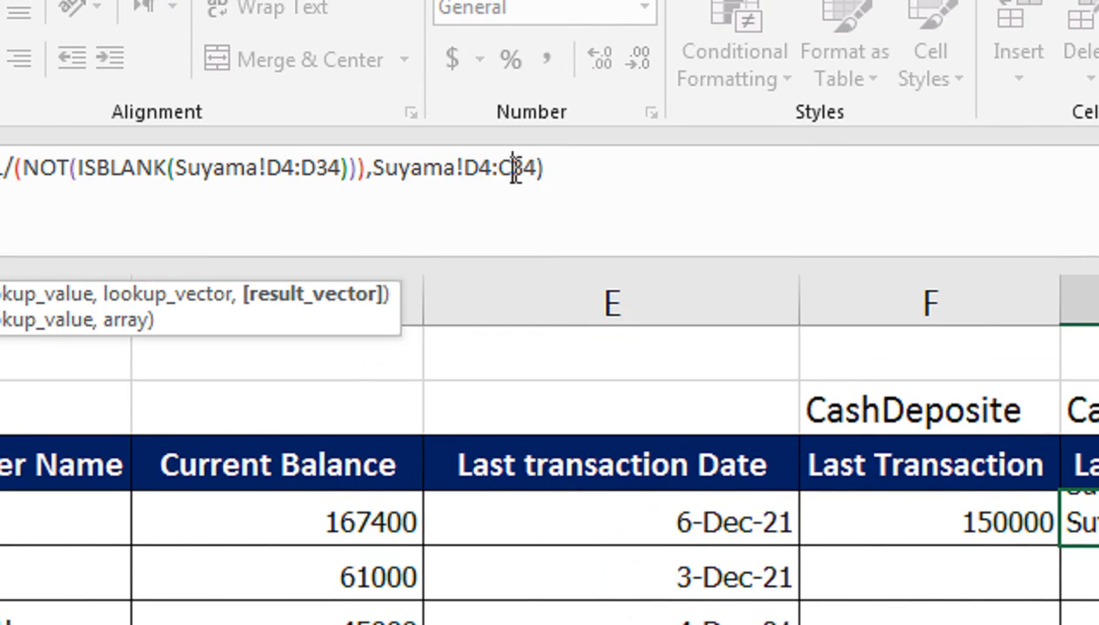
click(514, 167)
key(BackSpace)
text(D)
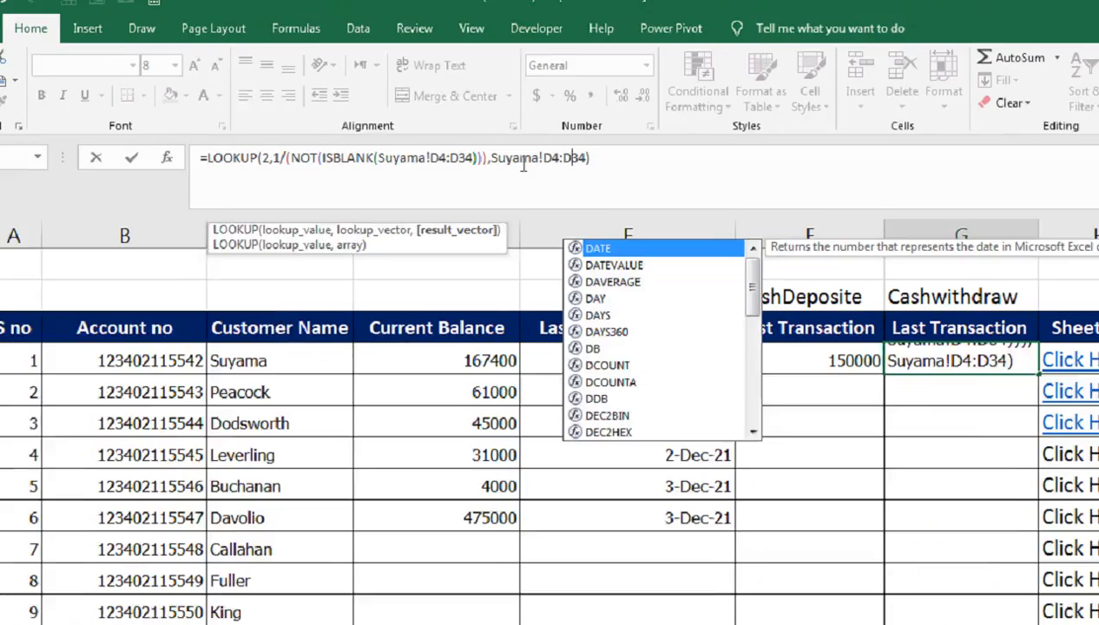
key(Return)
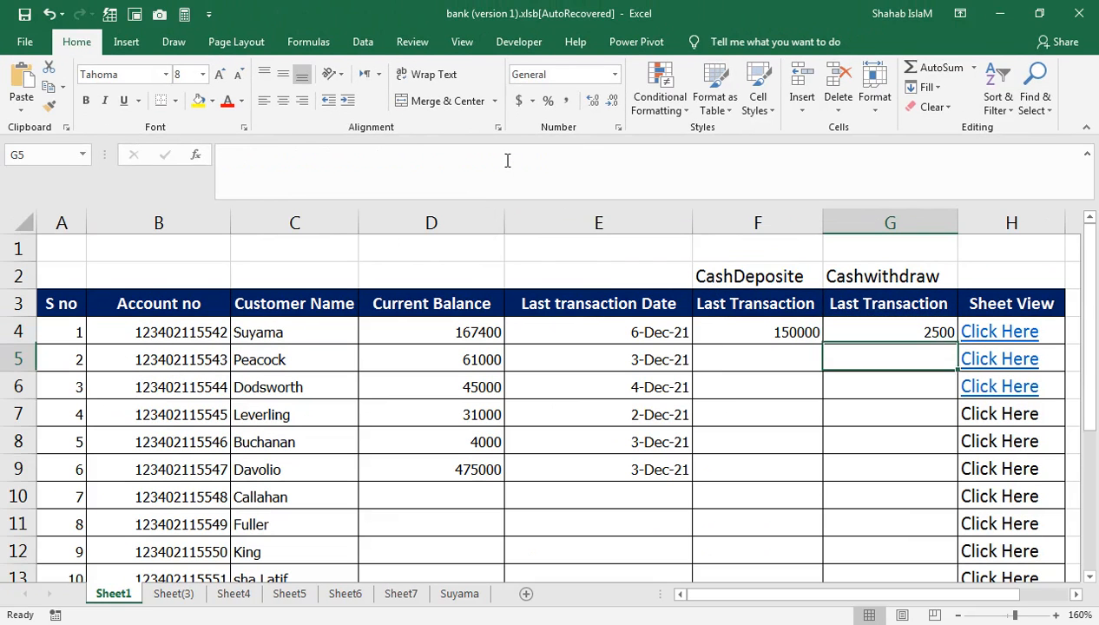
click(953, 326)
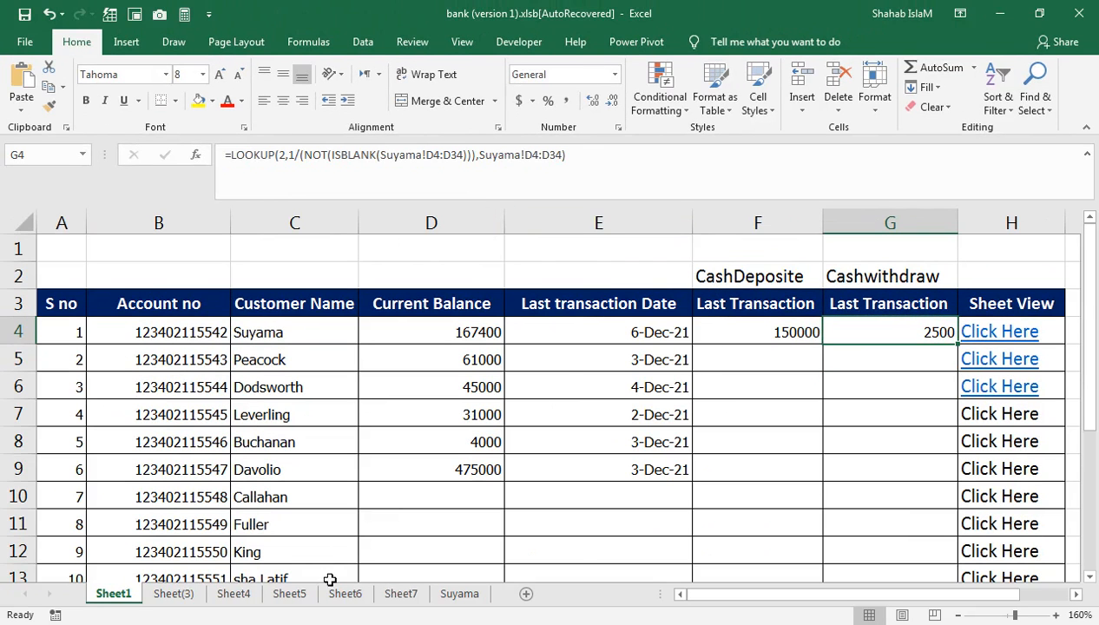
- Check the latest cash withdrawal entry on the first customer's sheet, then return to Sheet1
click(445, 596)
click(452, 417)
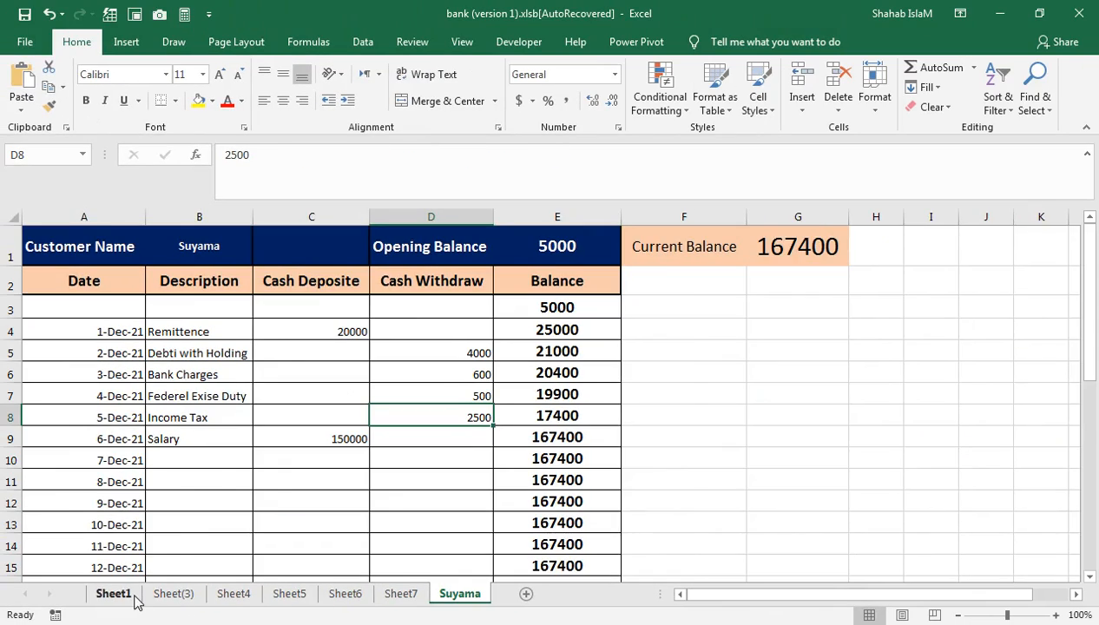
click(132, 599)
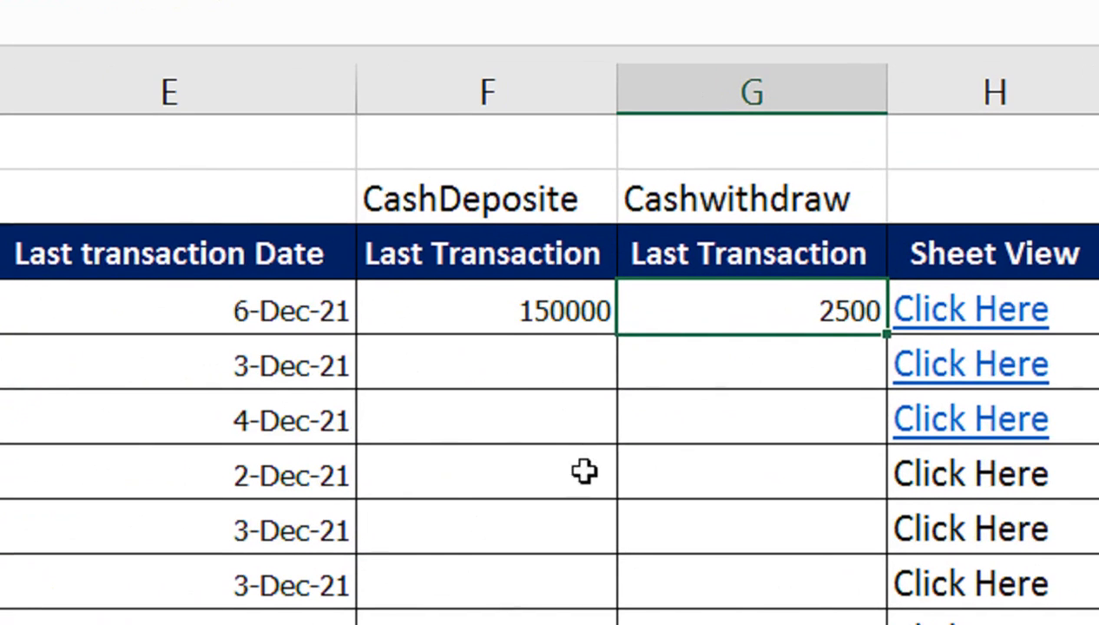
- Copy the LOOKUP formula text from F4 on Sheet1 into F5 under CashDeposite
click(574, 375)
click(541, 304)
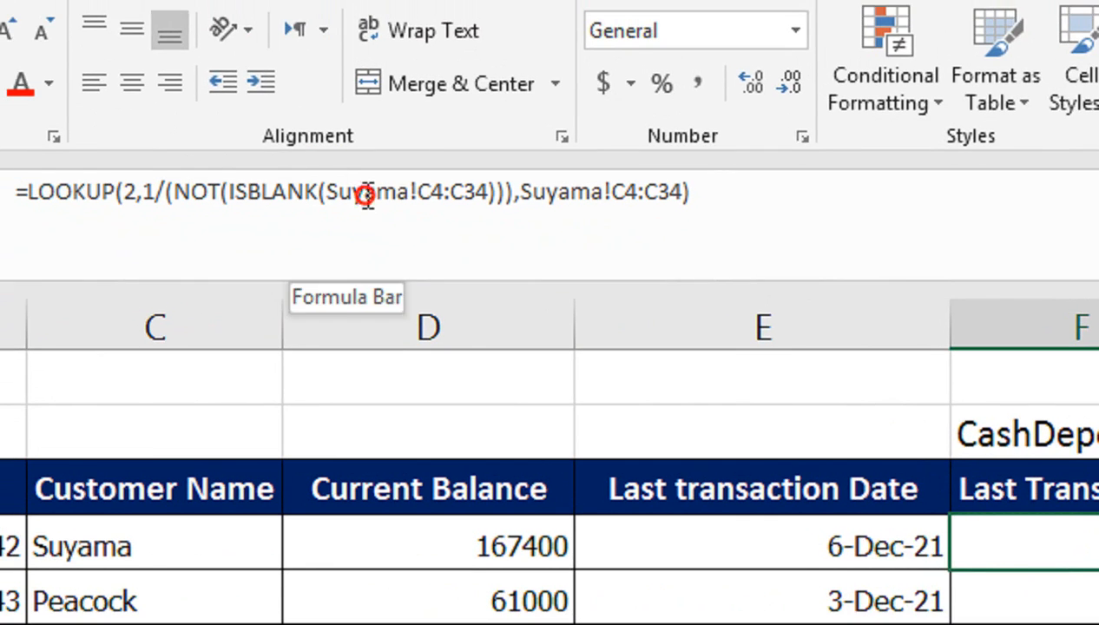
triple_click(361, 185)
key(ctrl+c)
key(Return)
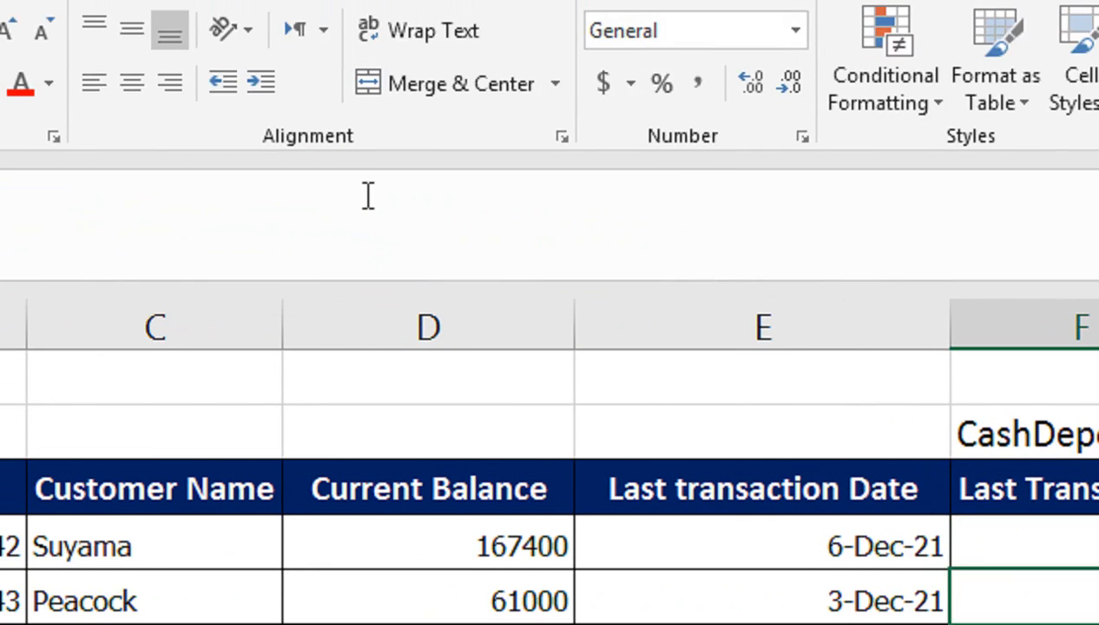
key(ctrl+v)
- Change both range references in the F5 formula to Sheet(3), keeping C4:C34, and check the deposits on that sheet
double_click(689, 464)
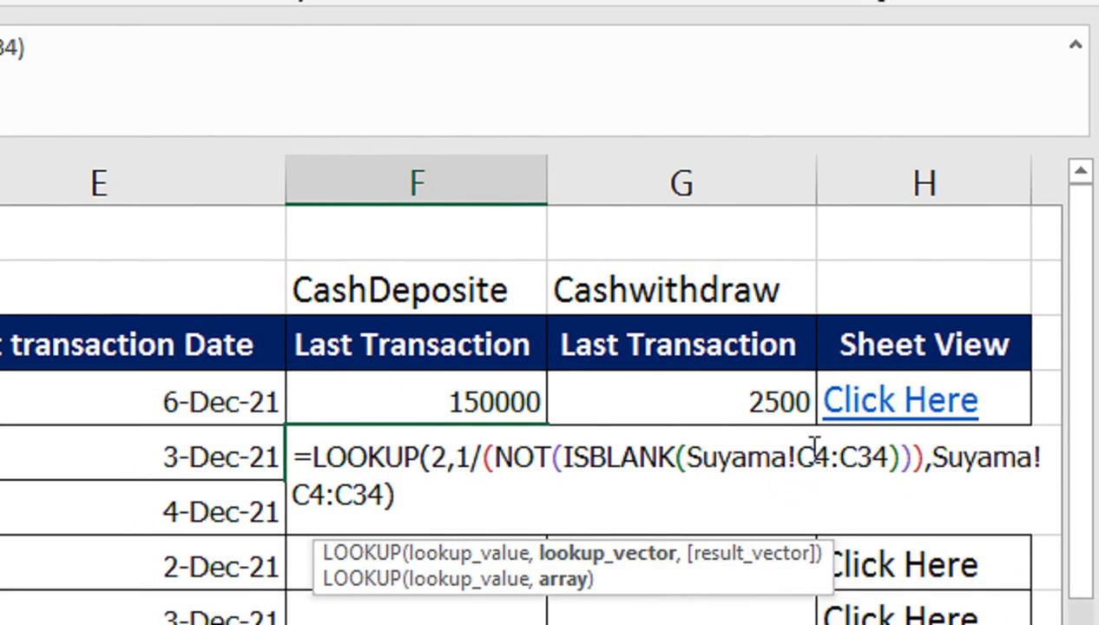
drag(792, 457, 692, 448)
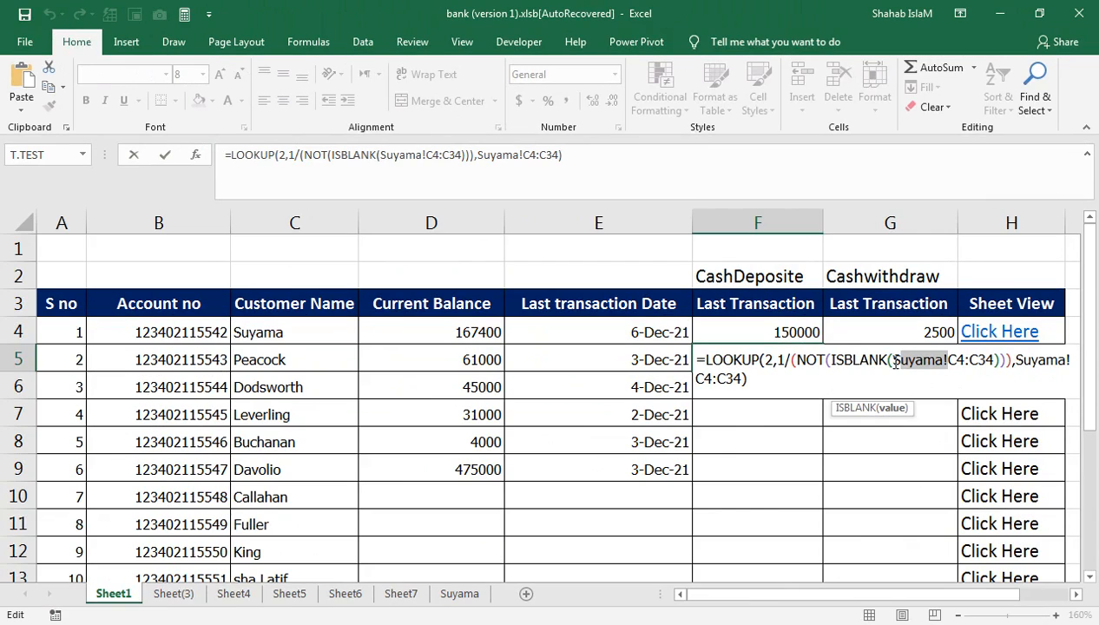
drag(896, 363, 927, 357)
click(176, 596)
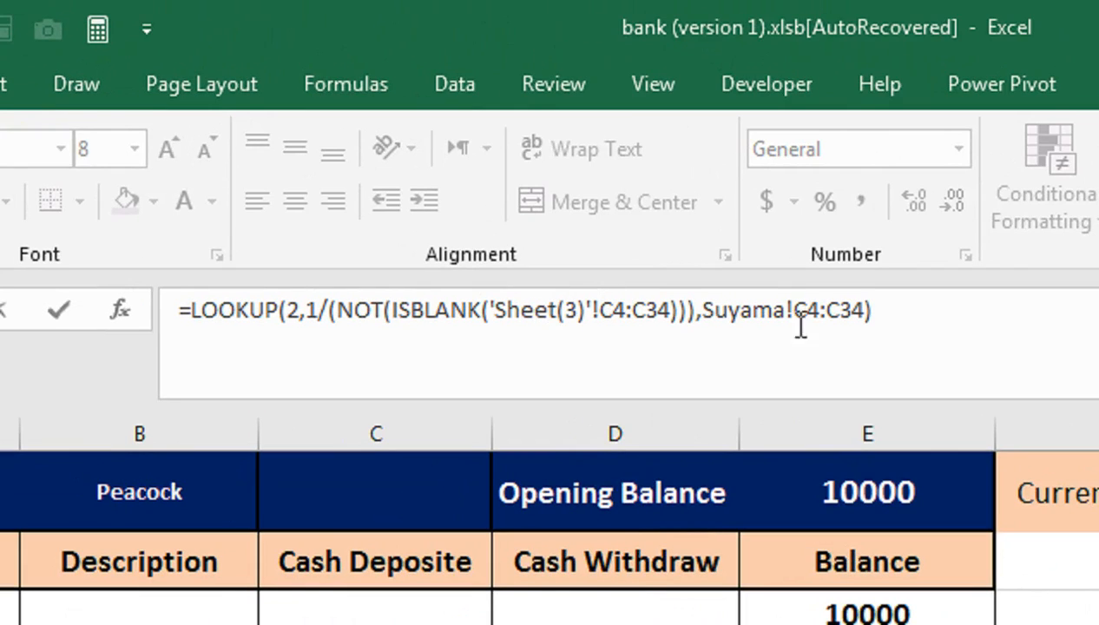
drag(790, 310, 701, 321)
click(152, 599)
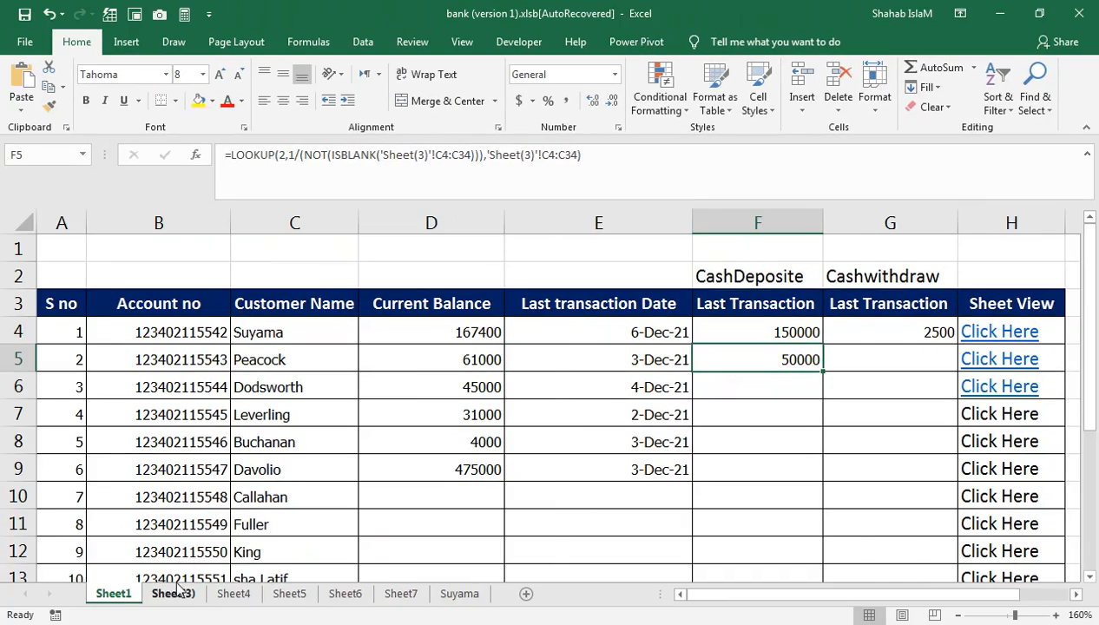
click(177, 589)
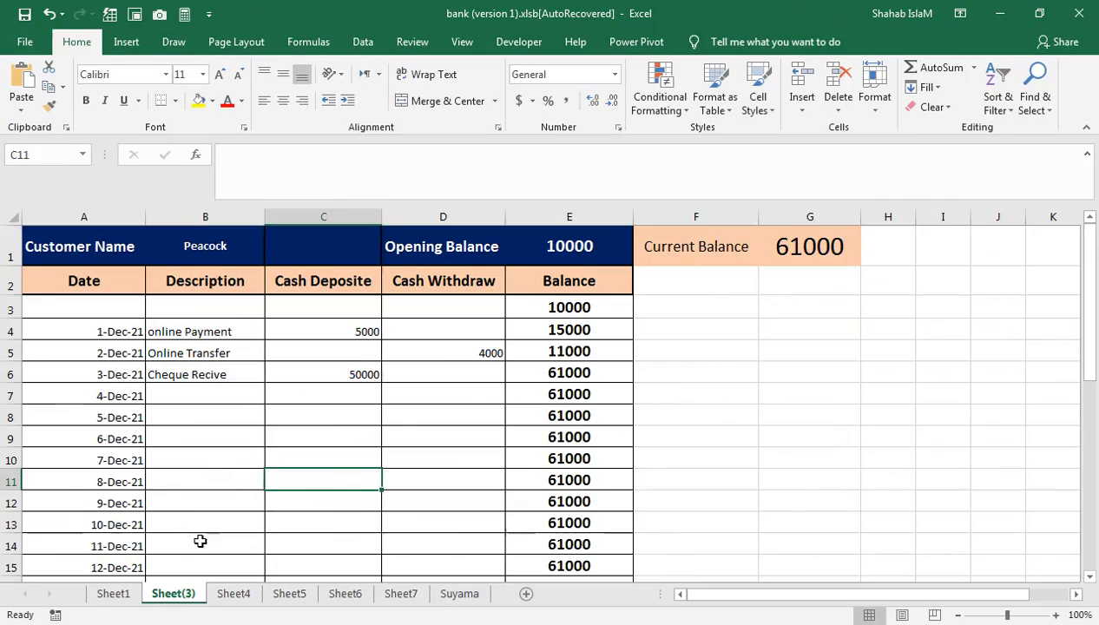
click(109, 594)
- Copy the LOOKUP formula text from F5 into G5 under Cashwithdraw
double_click(583, 308)
triple_click(584, 308)
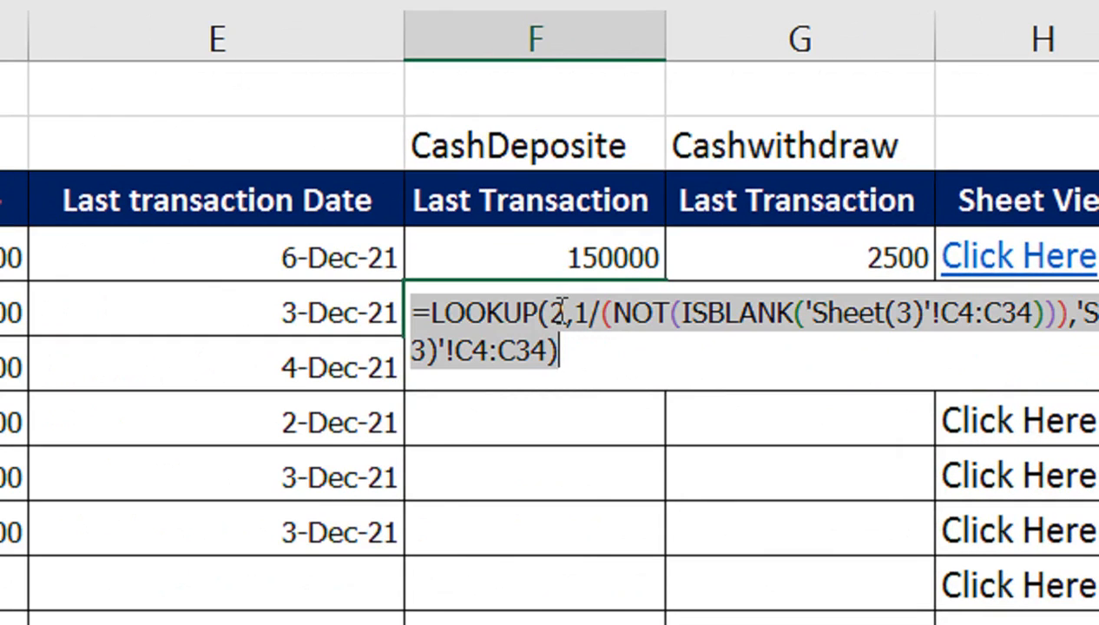
click(749, 308)
key(ctrl+v)
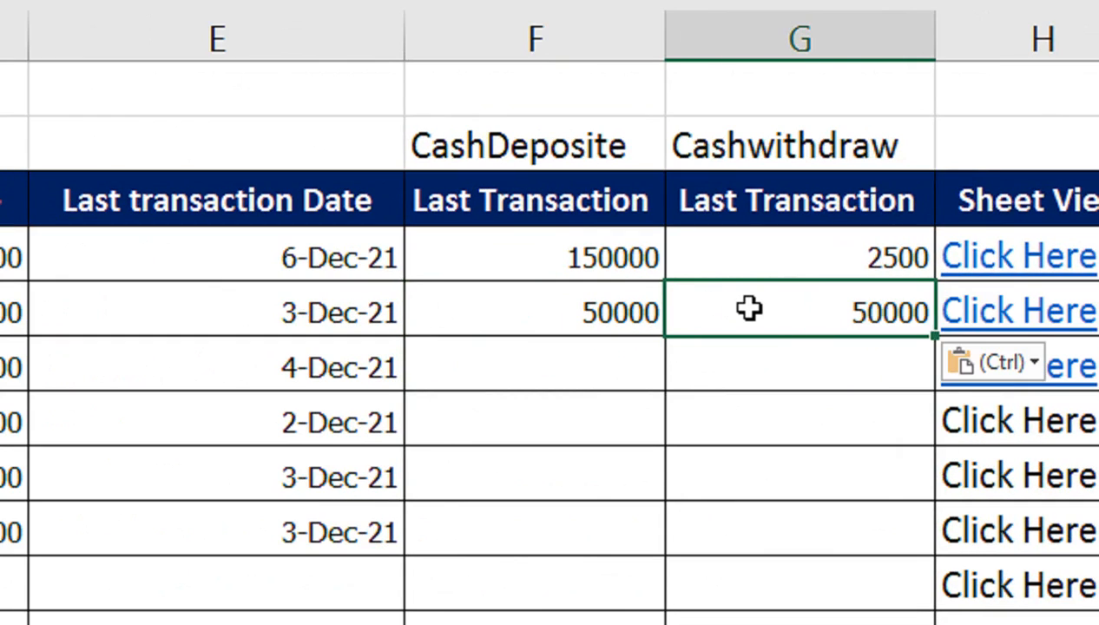
- Change the ISBLANK range in the G5 formula to D4:D34 of Sheet(3)
double_click(815, 323)
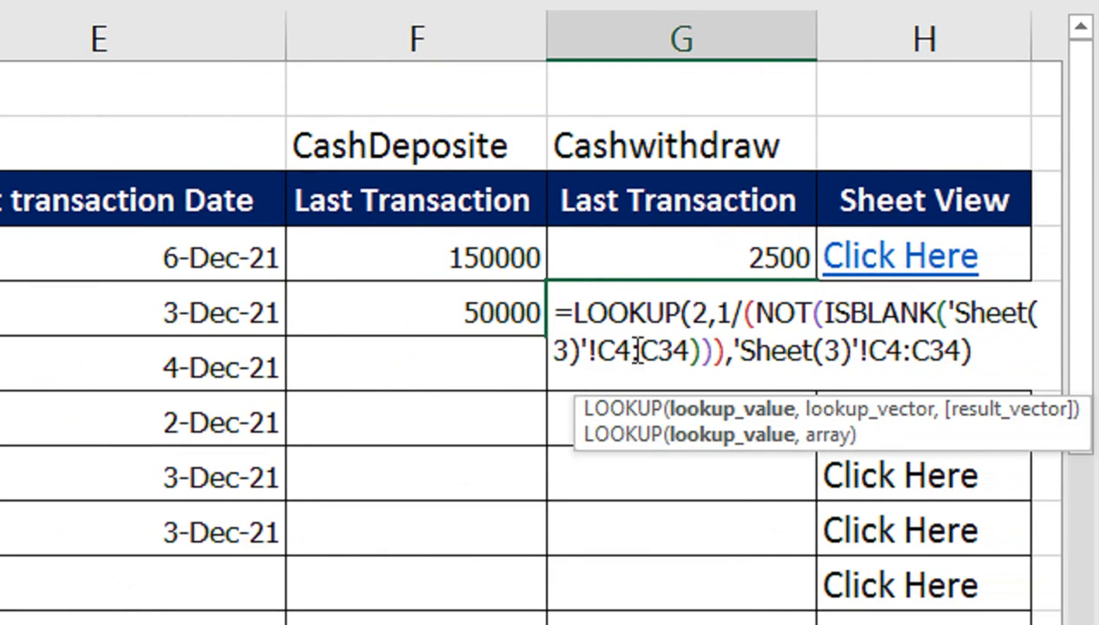
click(618, 351)
key(BackSpace)
text(D)
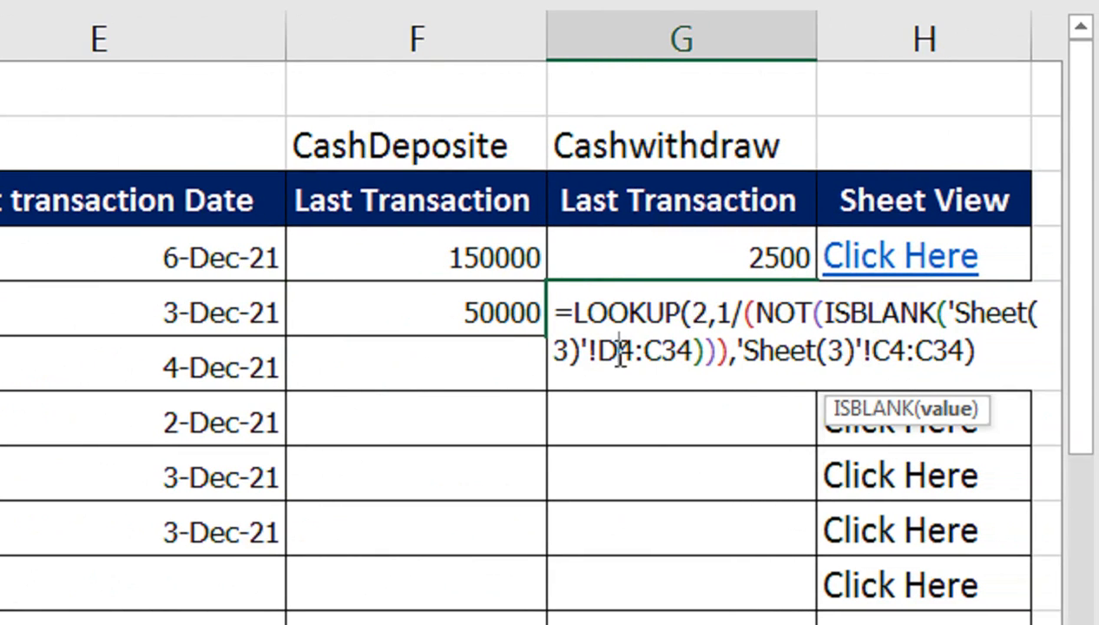
click(662, 352)
key(BackSpace)
text(D)
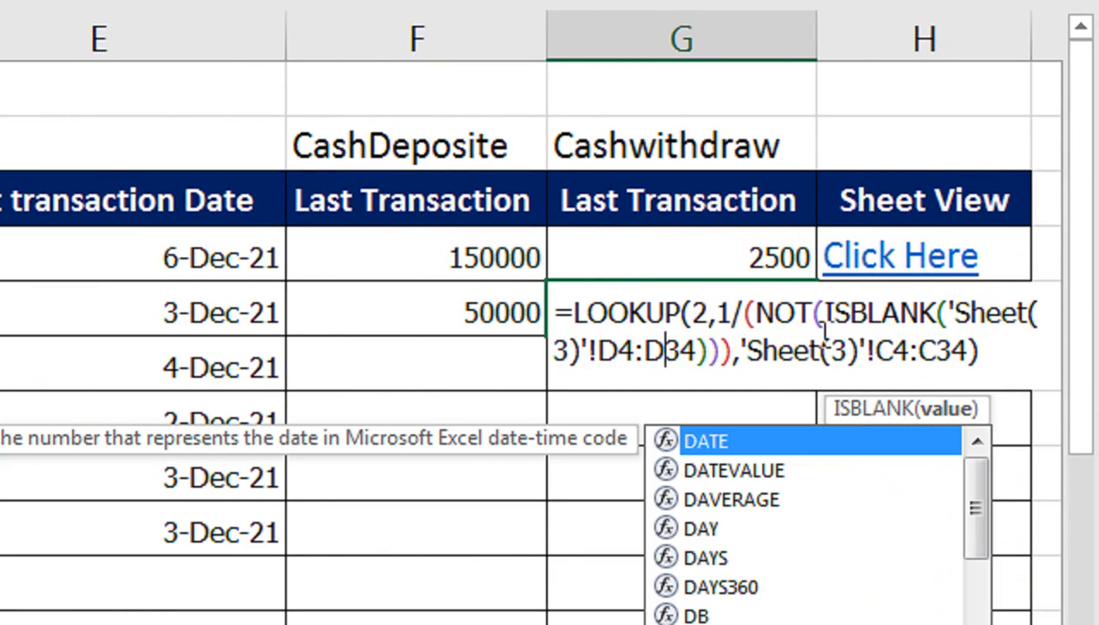
- Change the result vector in the G5 formula to D4:D34 and check the withdrawals on Sheet(3)
click(893, 352)
key(BackSpace)
text(D)
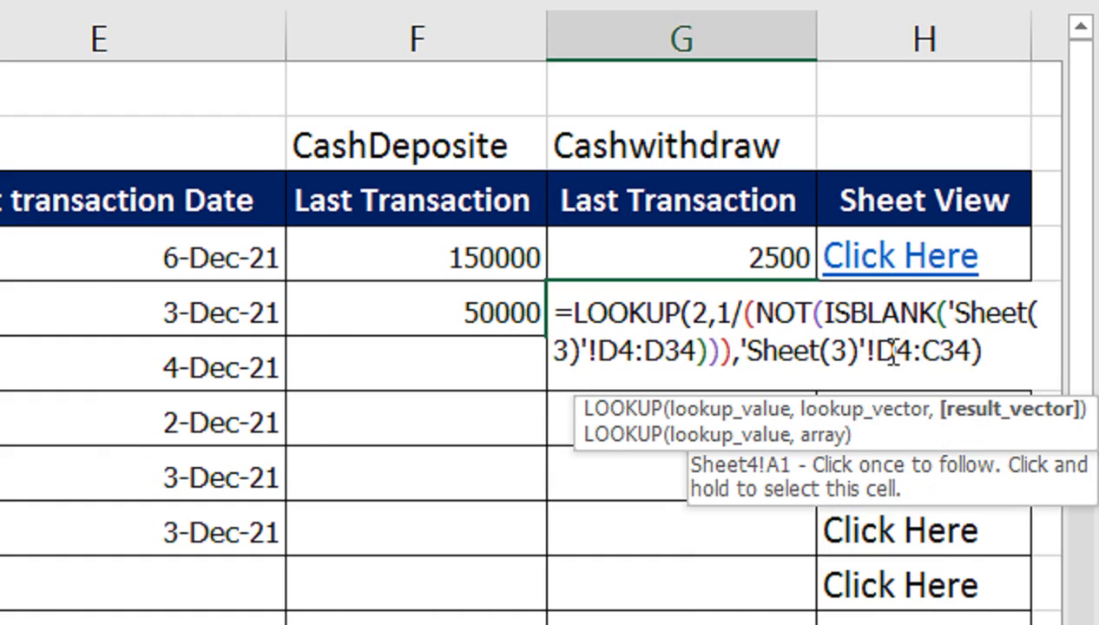
click(940, 349)
key(BackSpace)
text(D)
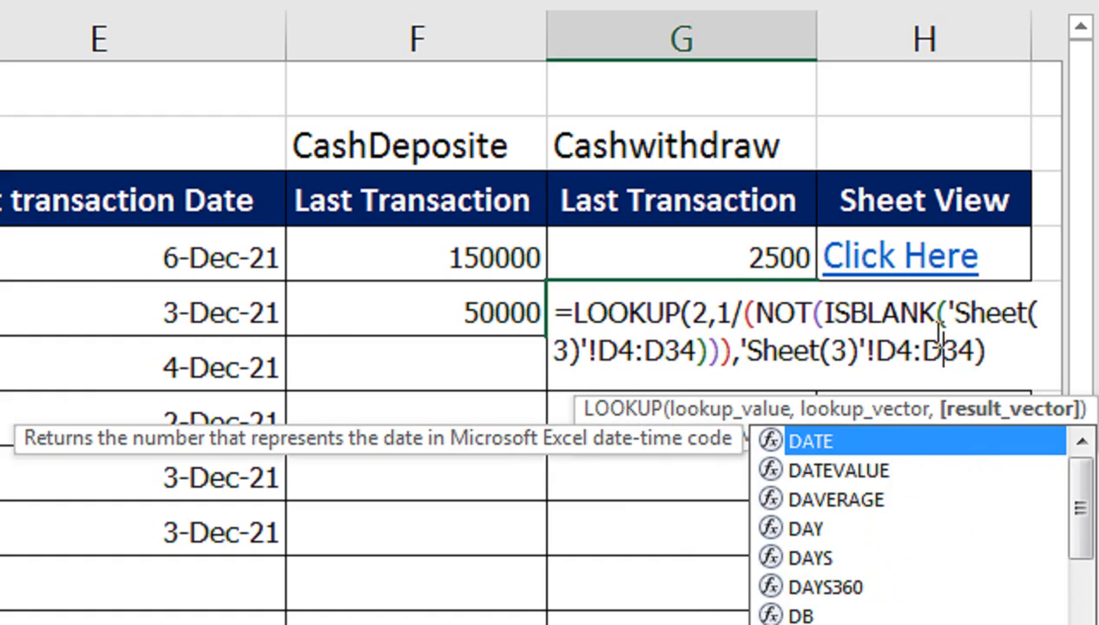
key(Return)
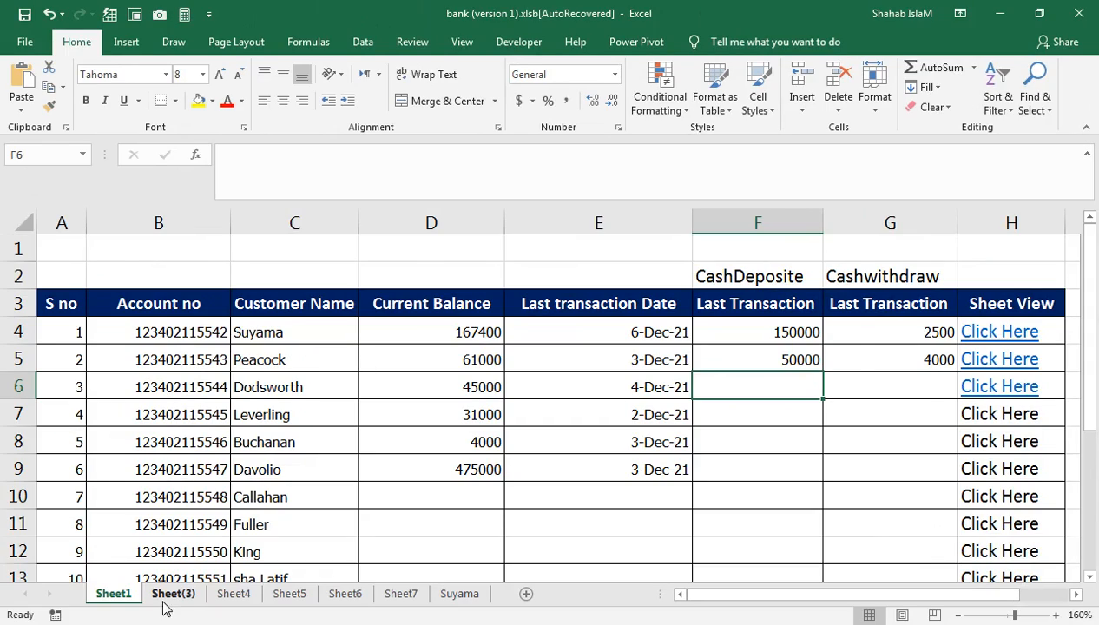
click(169, 595)
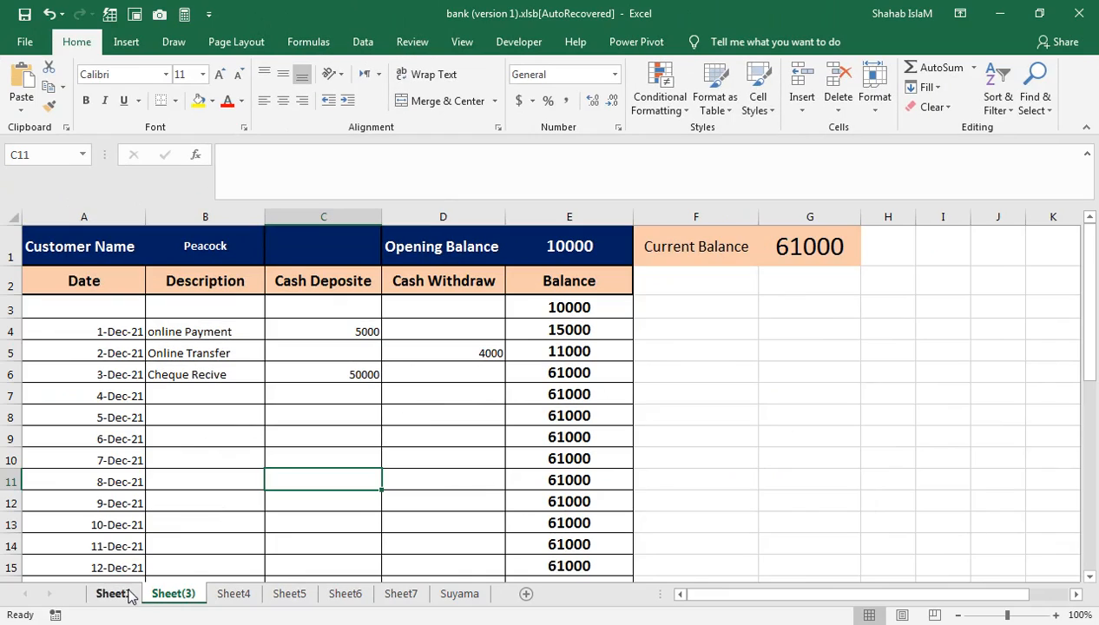
click(136, 593)
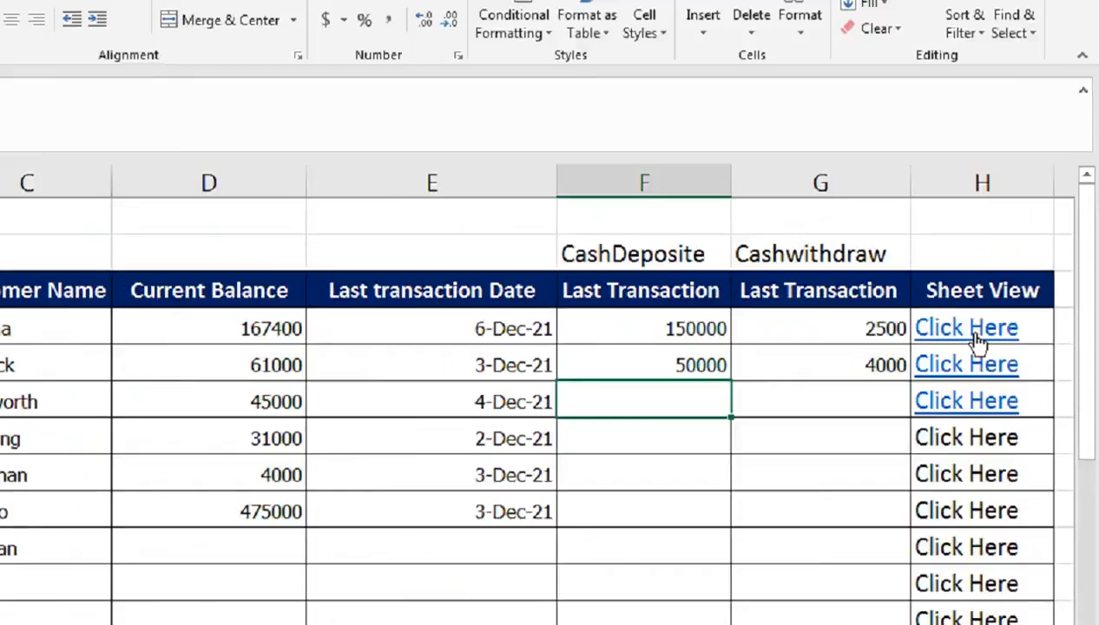
- Test the first customer's Sheet View link in H4
click(977, 339)
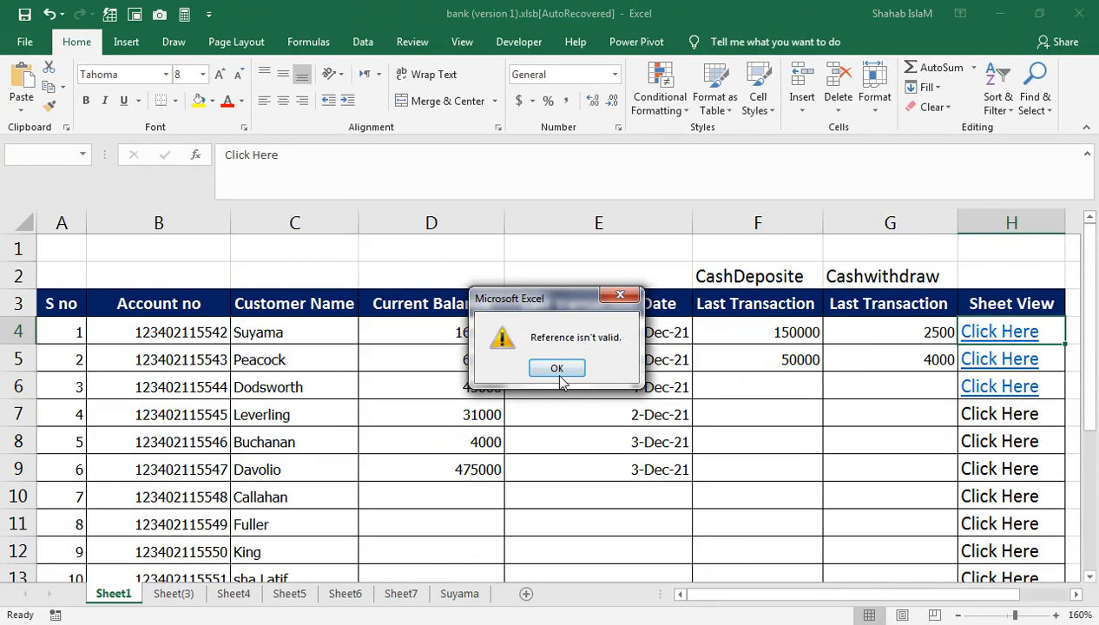
click(557, 368)
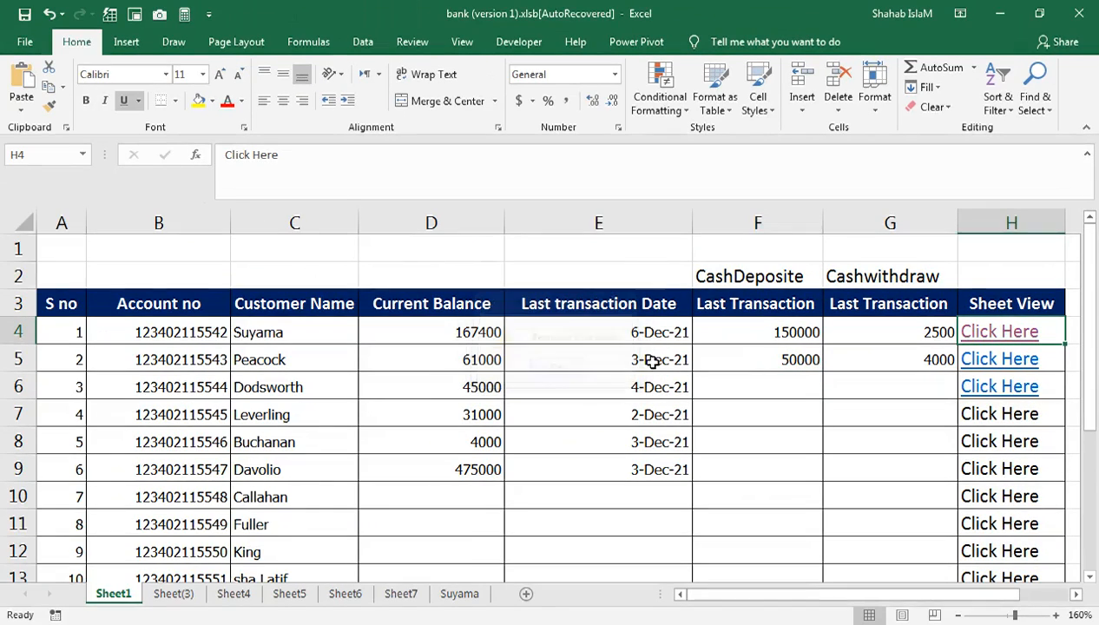
click(1009, 335)
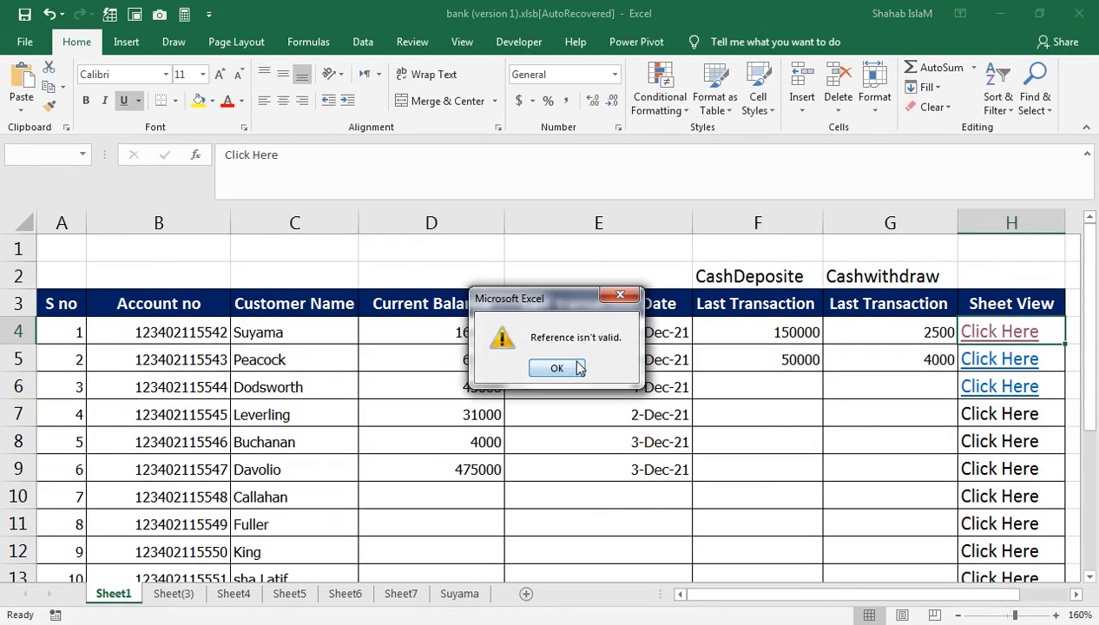
click(577, 368)
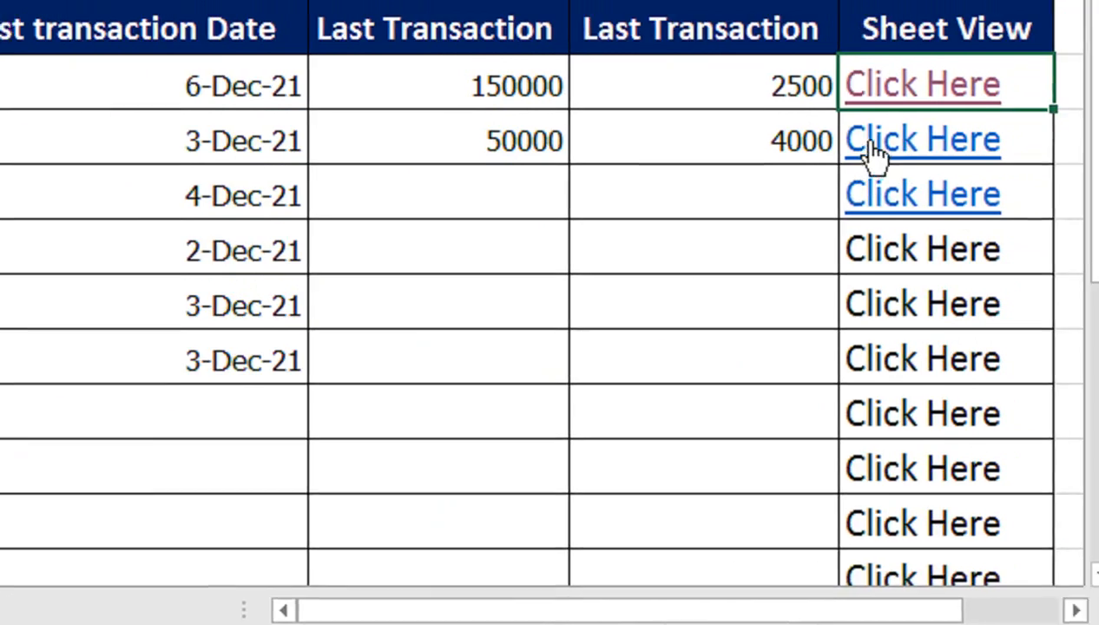
- Replace the hyperlink in H4 with one pointing to cell A1 of the first customer's sheet in this workbook
right_click(891, 154)
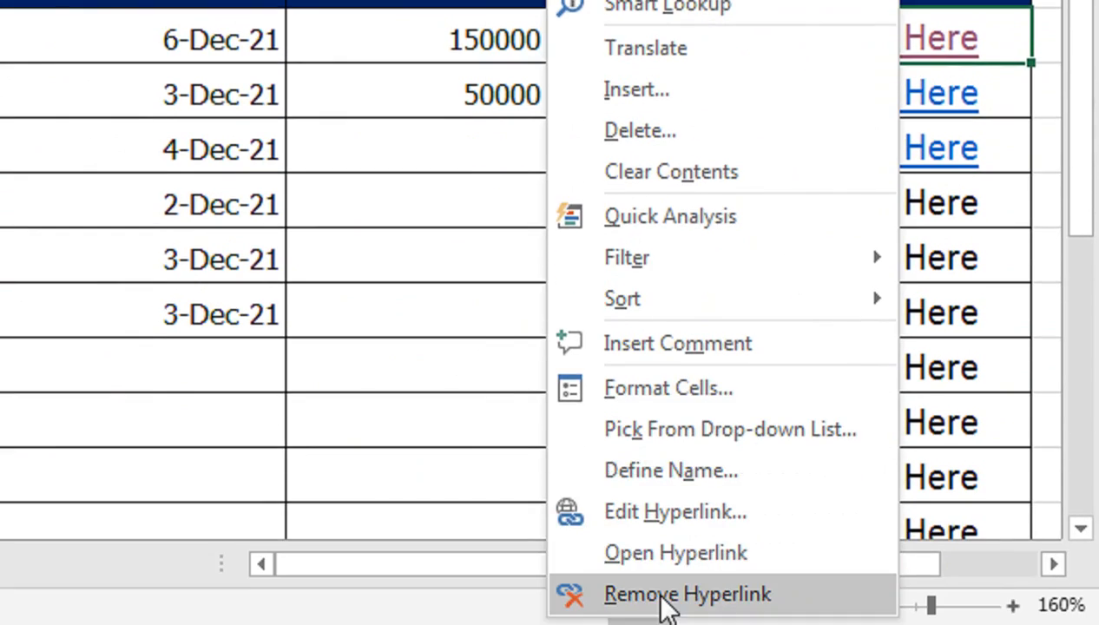
click(665, 594)
right_click(903, 157)
click(943, 158)
right_click(943, 158)
click(677, 594)
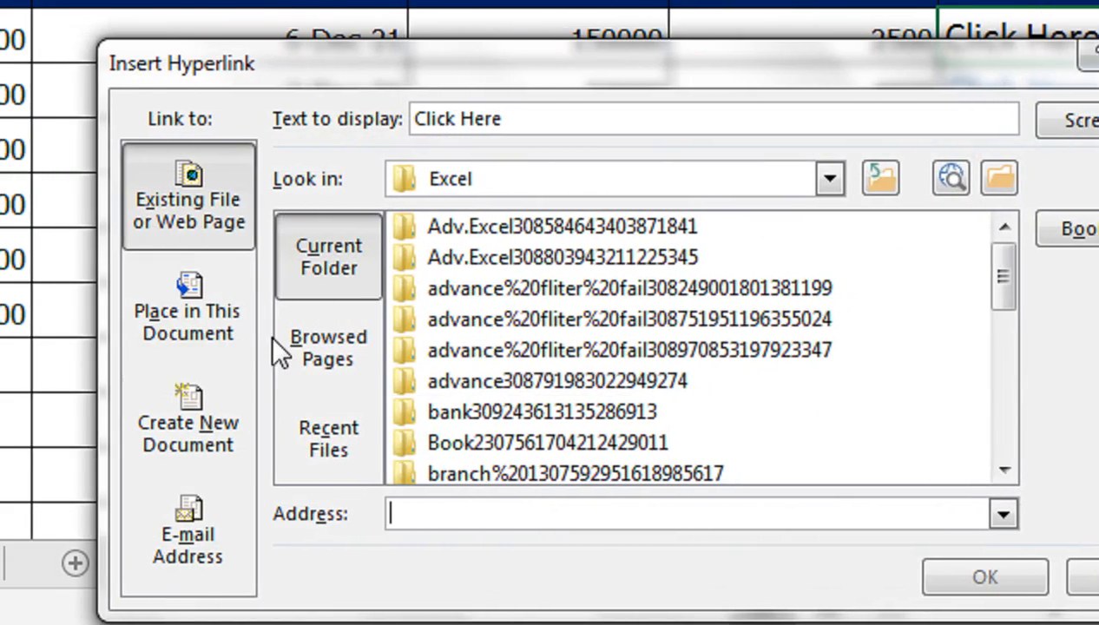
click(270, 336)
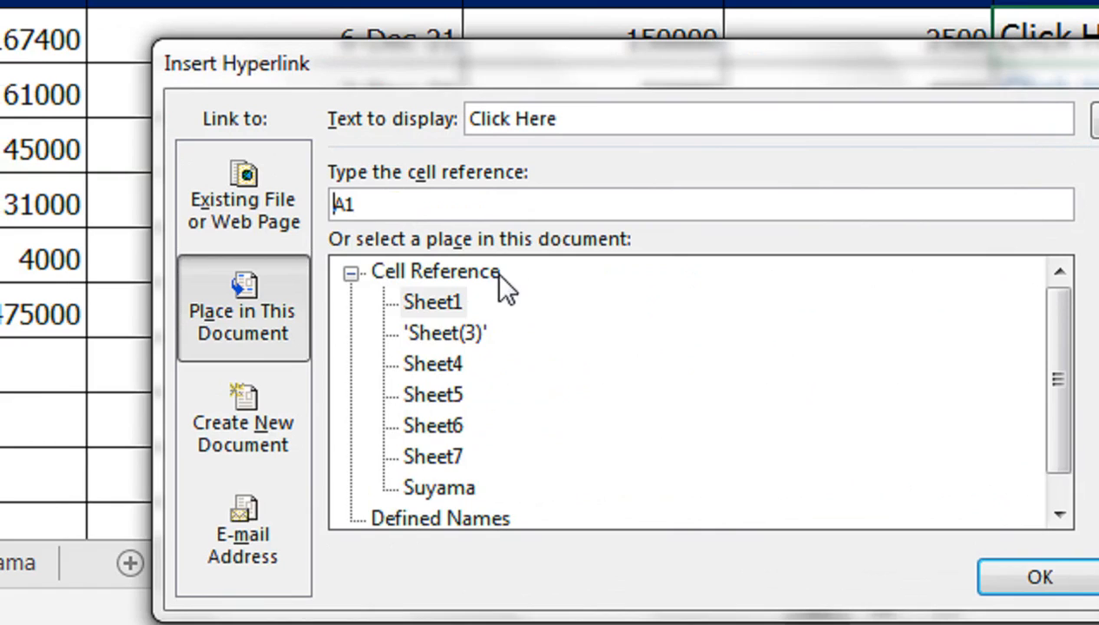
click(447, 488)
click(1060, 578)
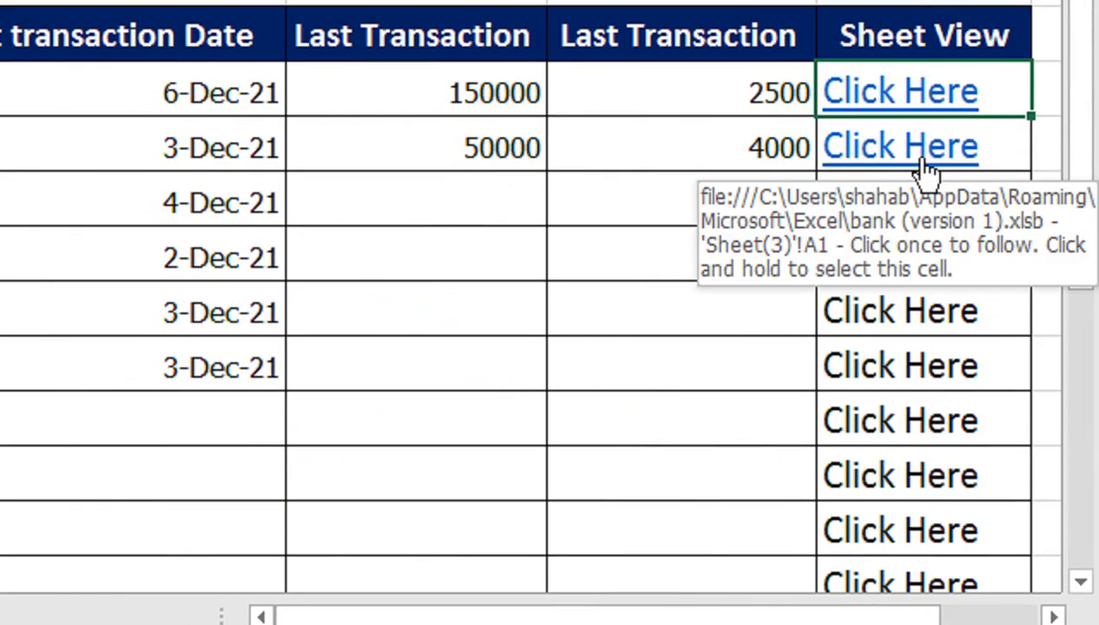
- Test the Sheet View links in H5 and H4, returning to Sheet1 after each
click(923, 165)
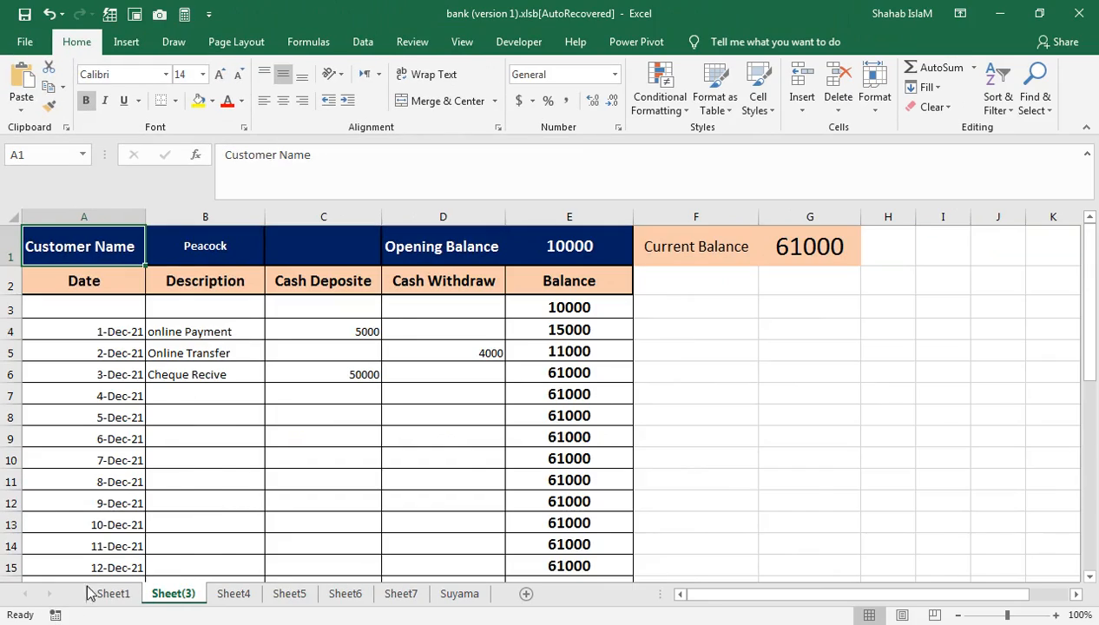
click(91, 593)
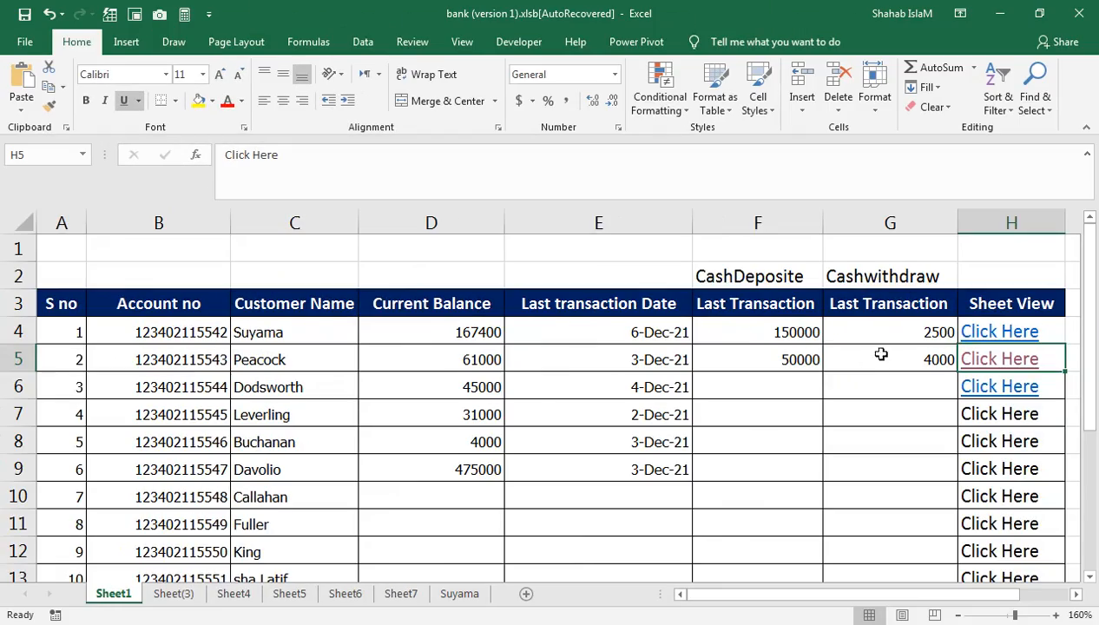
click(1009, 333)
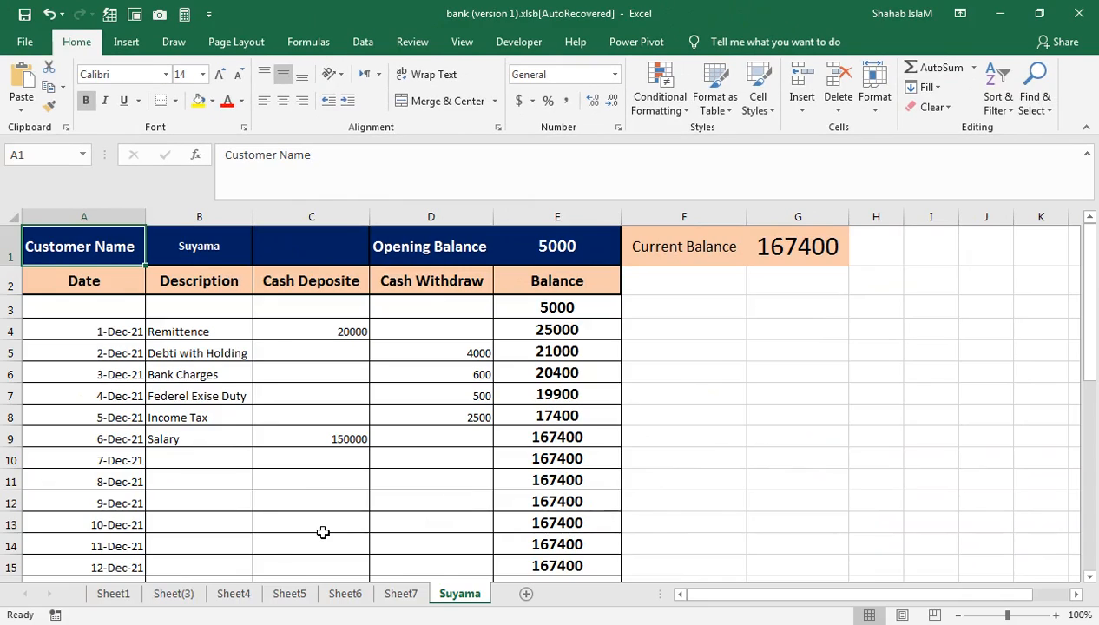
click(97, 599)
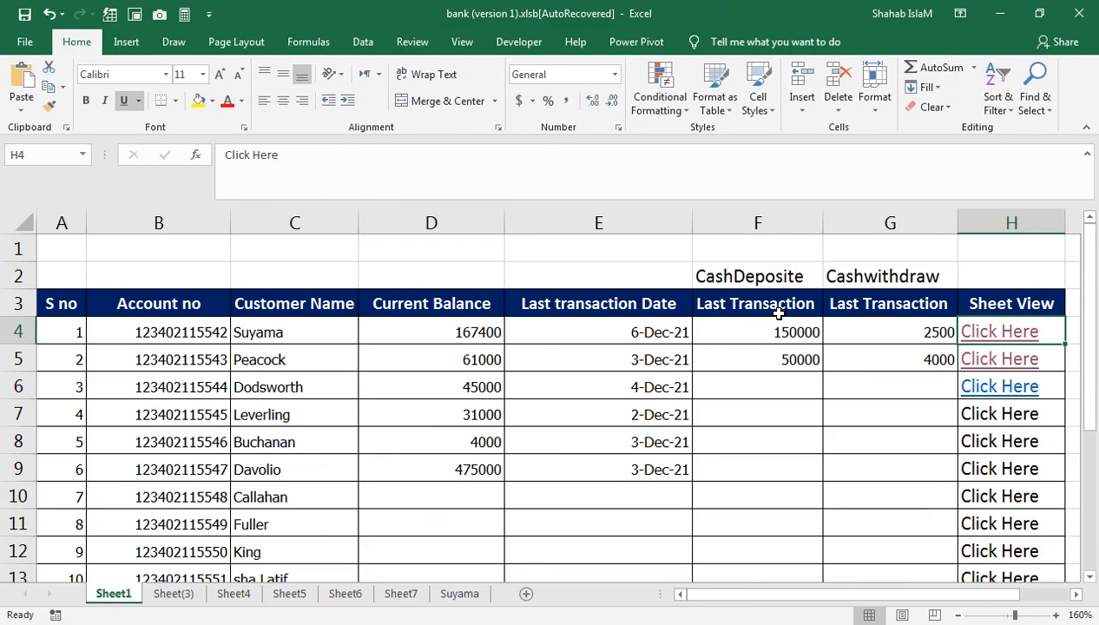
- On Sheet4, add a rounded rectangle about 2.32" wide and 0.58" high below Current Balance, labelled HOME
click(986, 388)
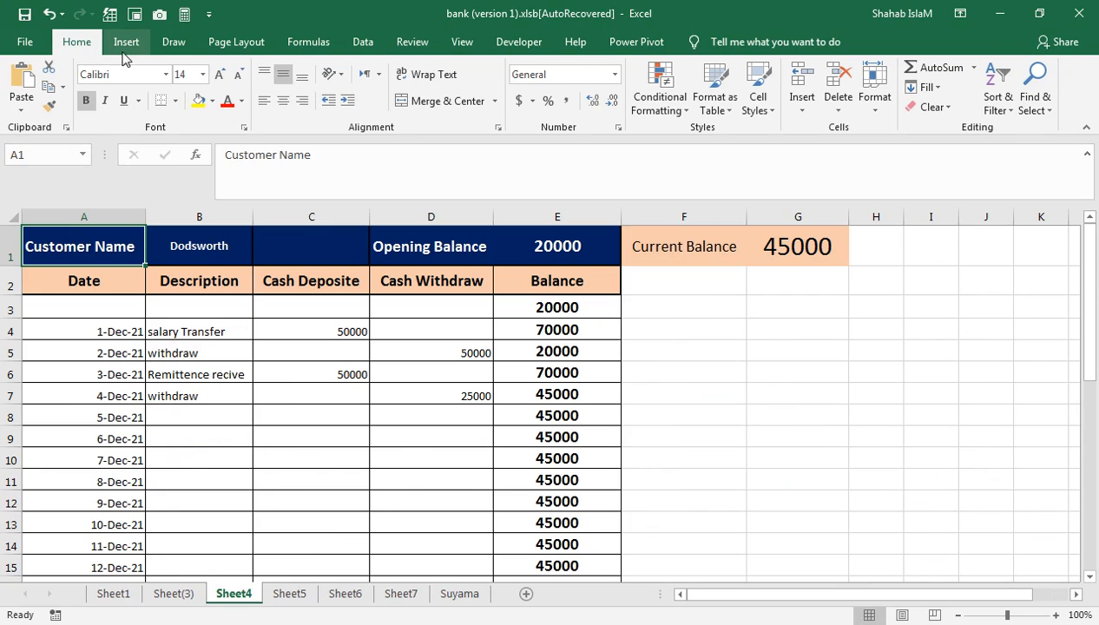
click(126, 42)
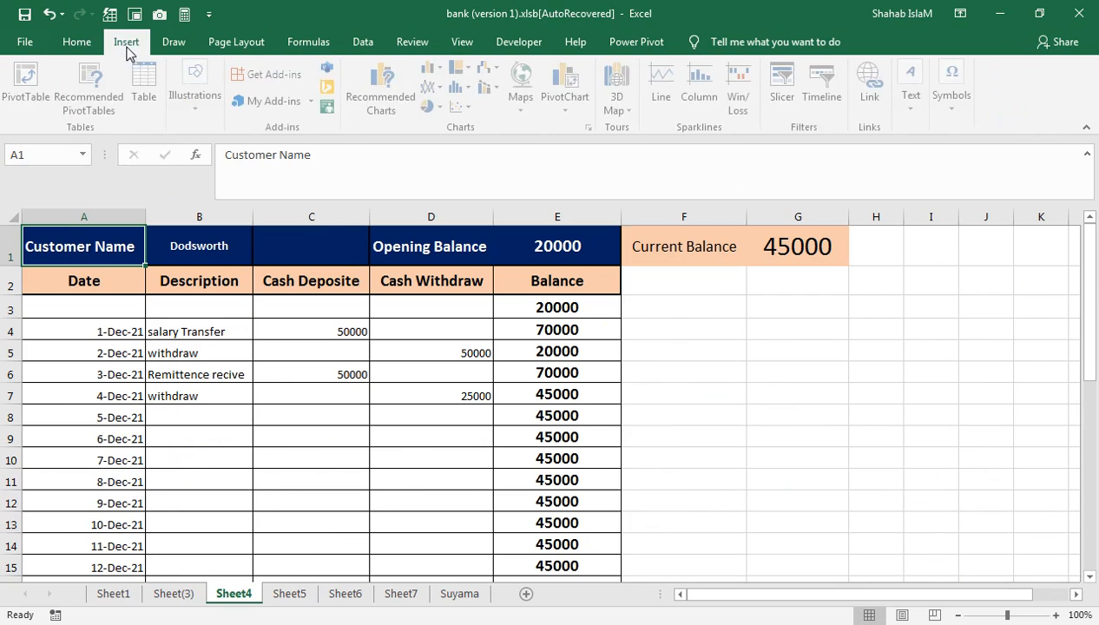
click(206, 111)
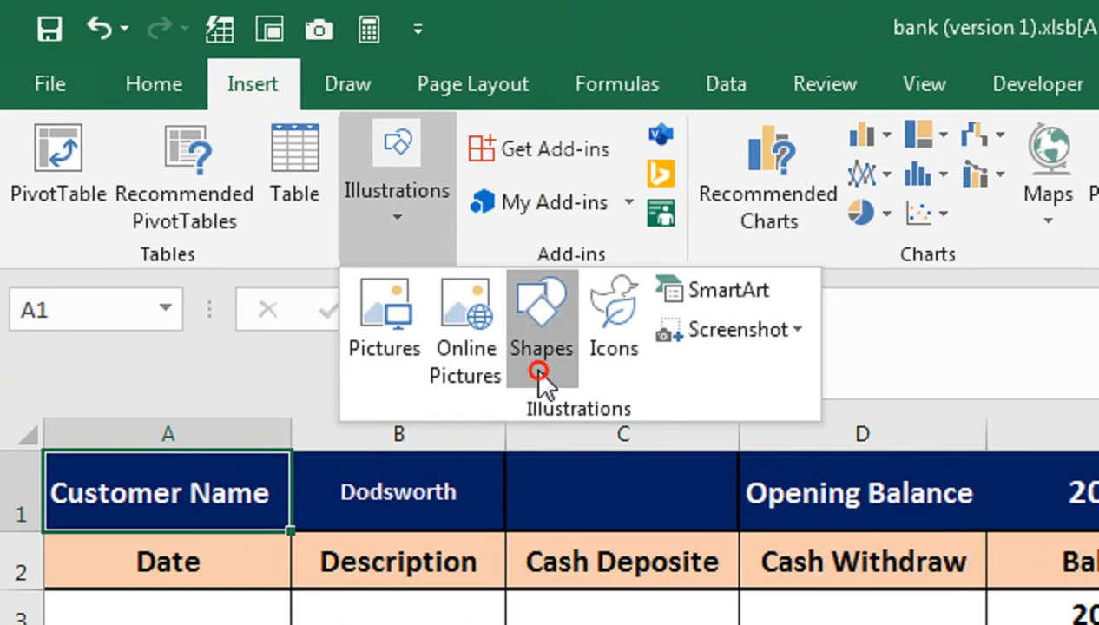
click(541, 375)
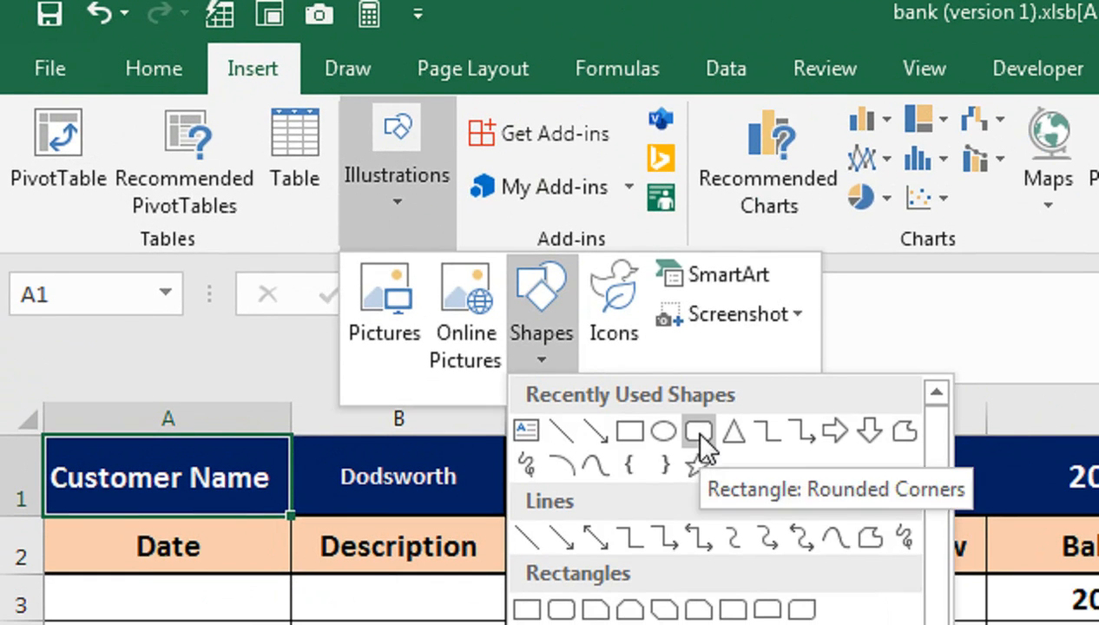
click(701, 439)
drag(641, 272, 830, 338)
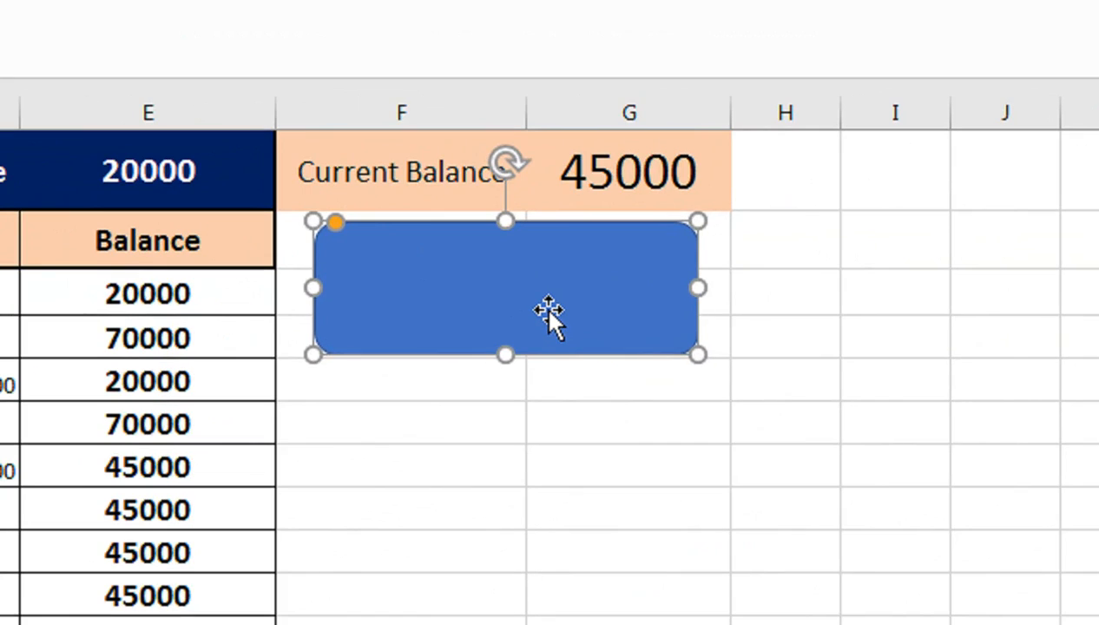
text(HOME)
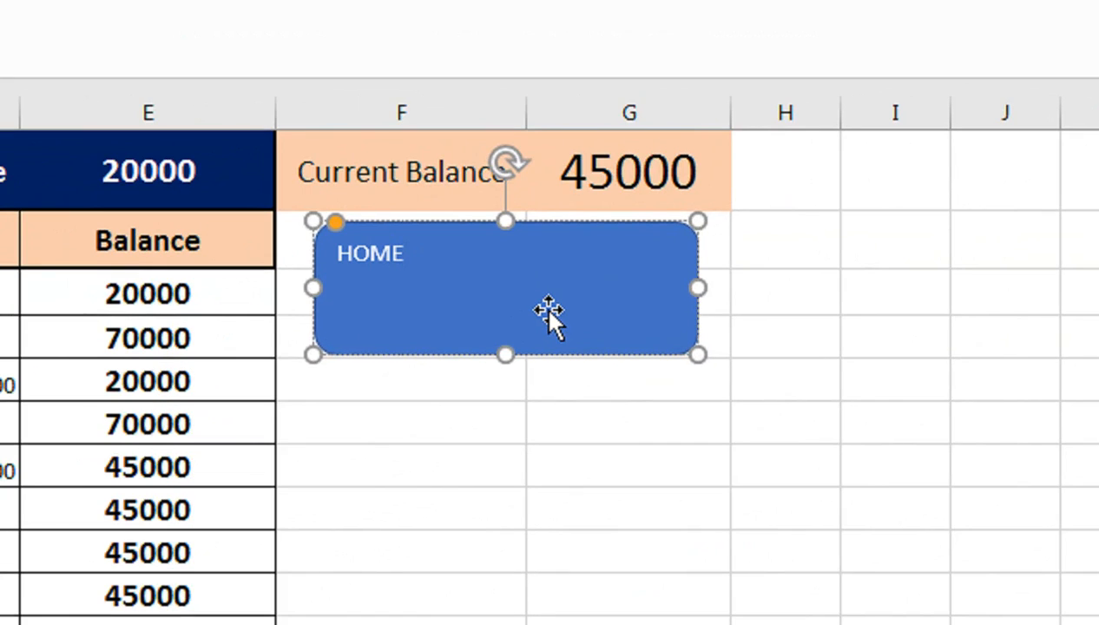
drag(505, 358, 506, 319)
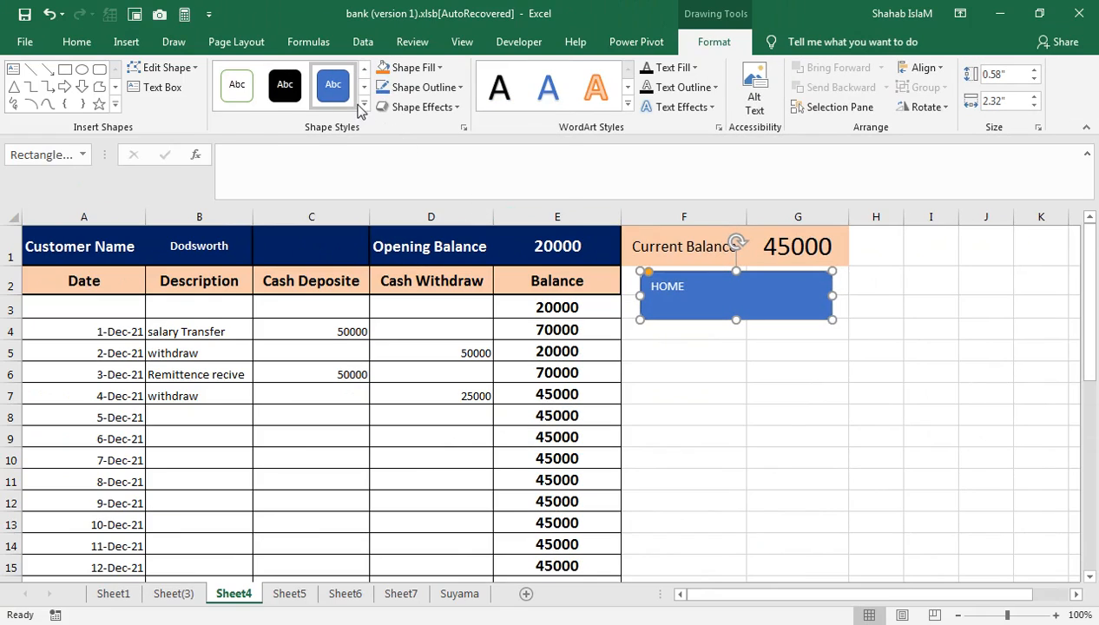
- Fill the HOME shape with the standard dark blue colour
click(364, 105)
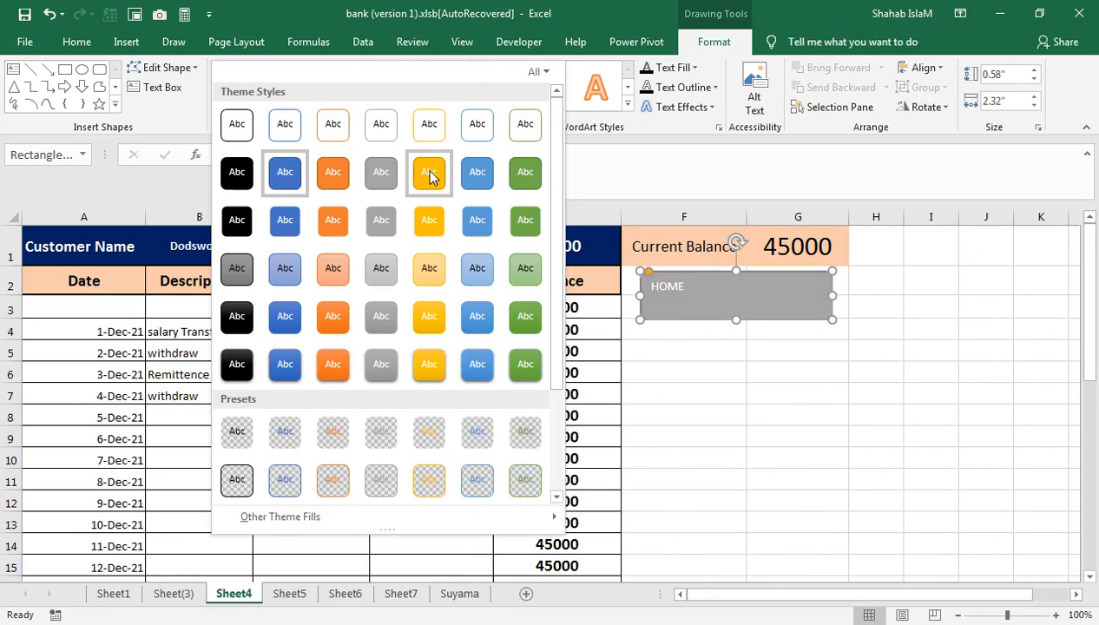
click(575, 23)
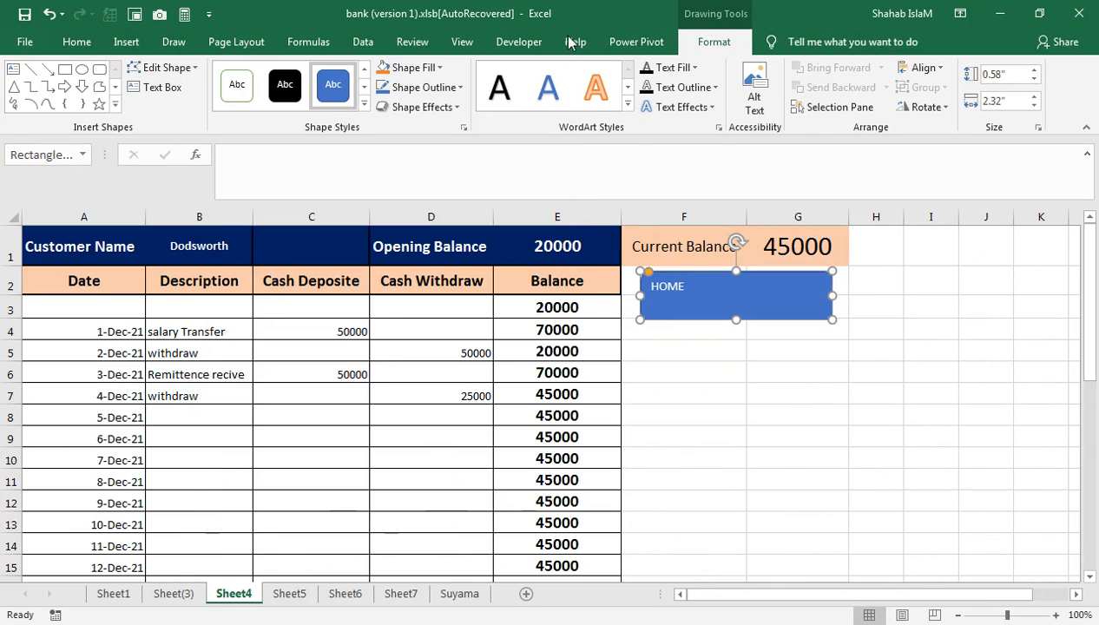
click(441, 68)
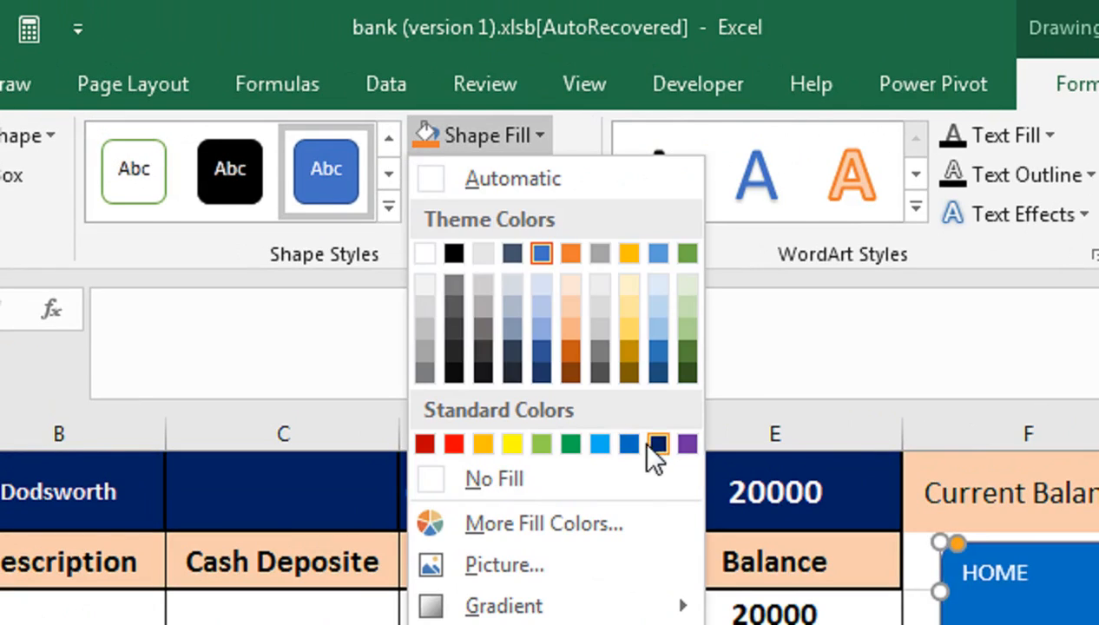
click(657, 445)
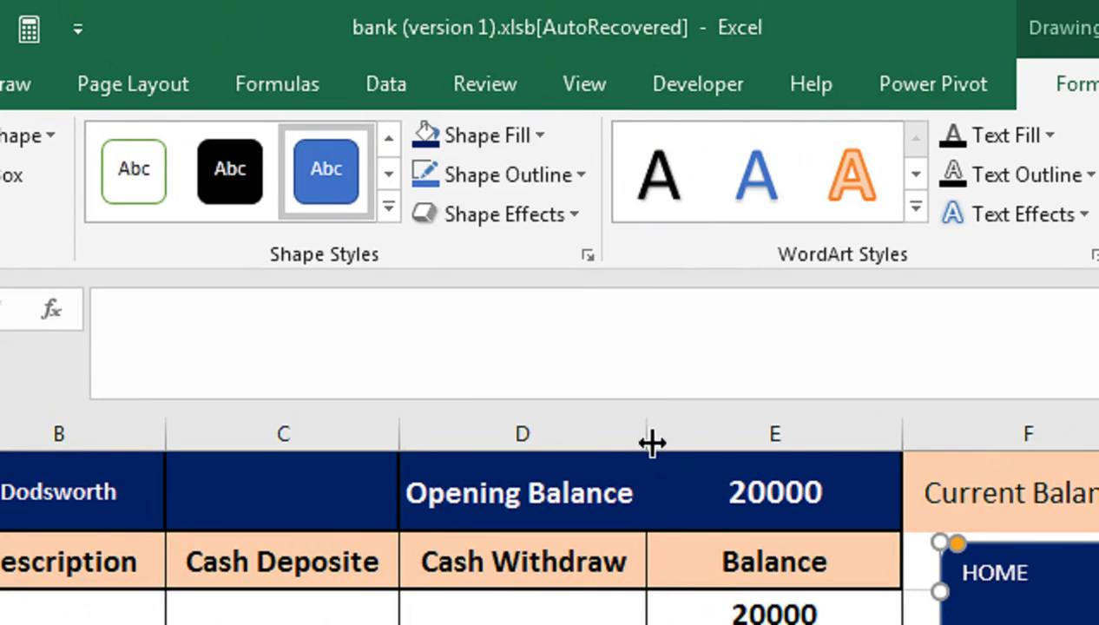
- Make the HOME text bold, centre it horizontally and vertically, and enlarge it to size 32
click(178, 96)
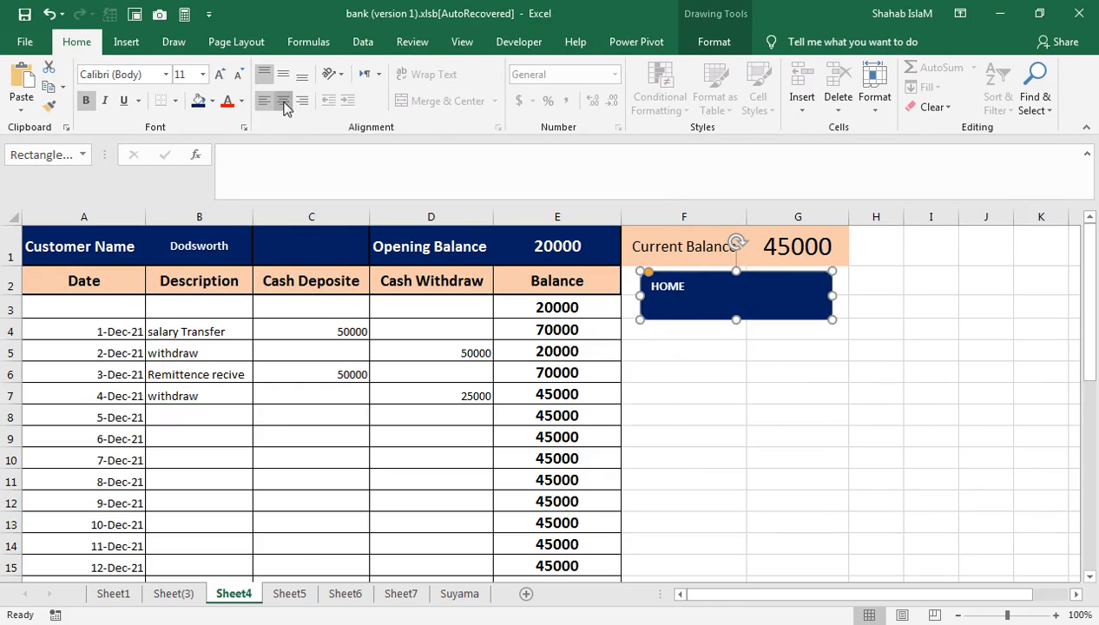
click(567, 201)
click(567, 150)
click(221, 76)
click(220, 76)
click(221, 77)
click(221, 77)
click(220, 77)
click(221, 77)
click(220, 77)
click(220, 77)
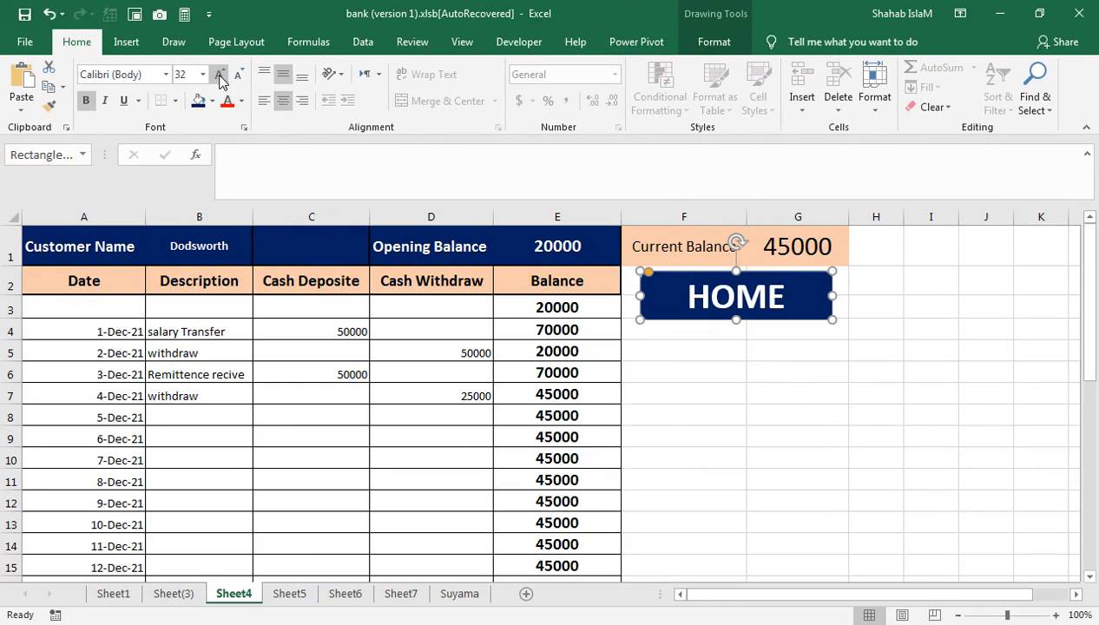
- Link the HOME shape to cell A1 of Sheet1 in this workbook and test the link
right_click(727, 320)
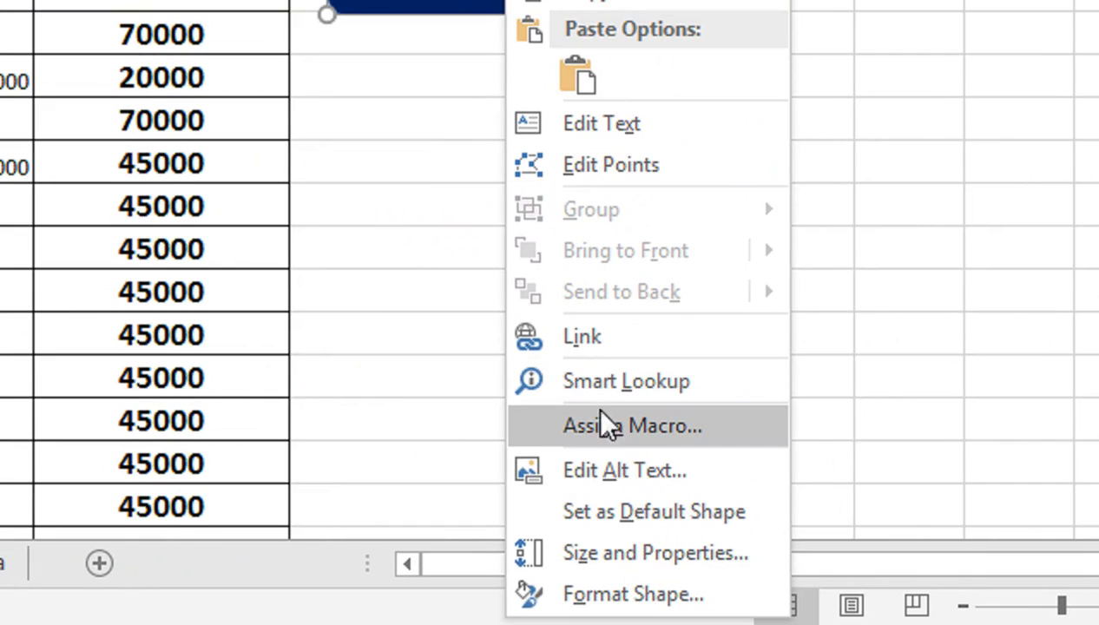
click(624, 332)
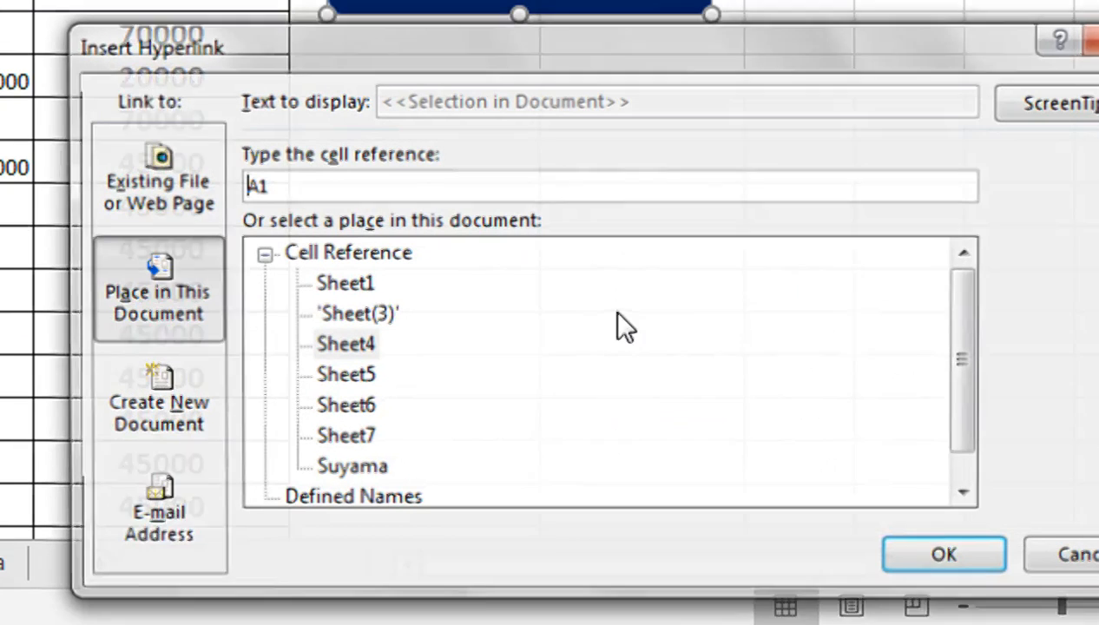
click(339, 284)
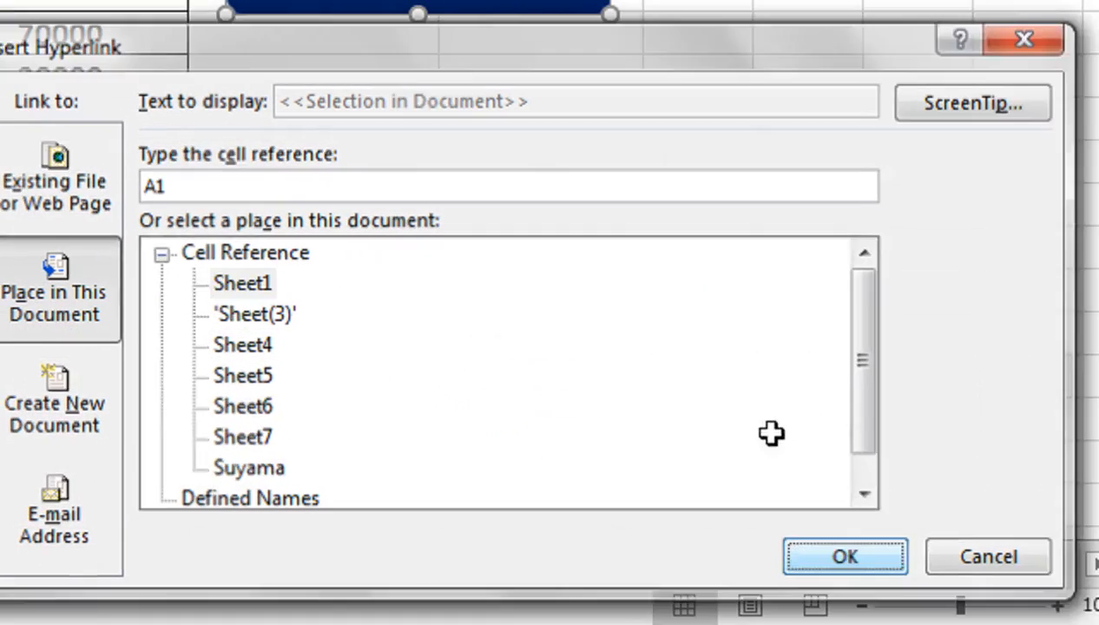
click(950, 558)
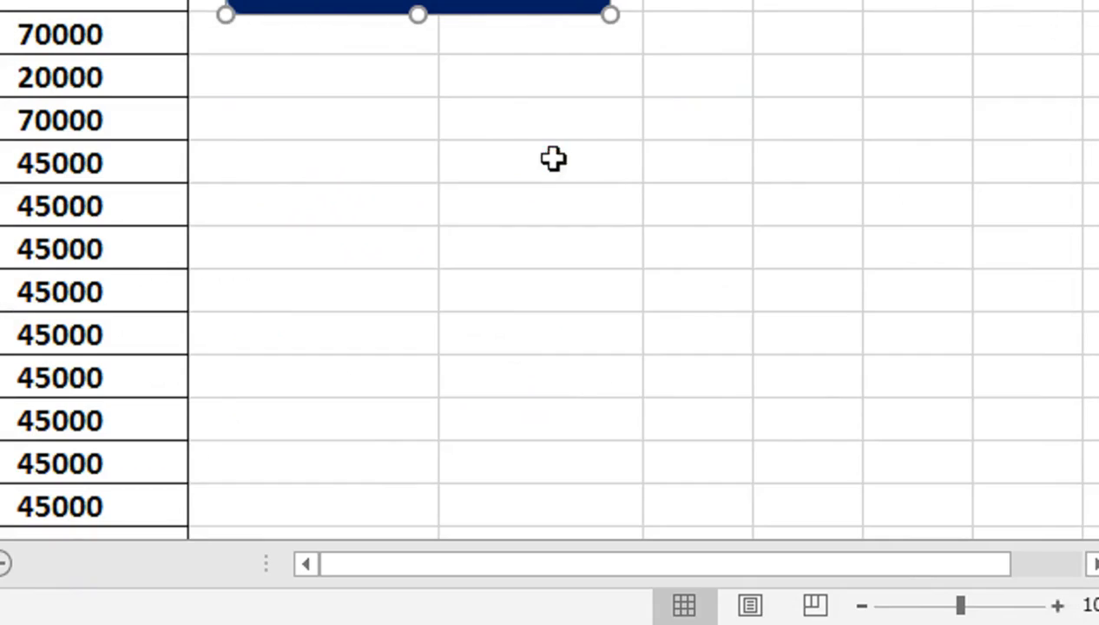
click(659, 160)
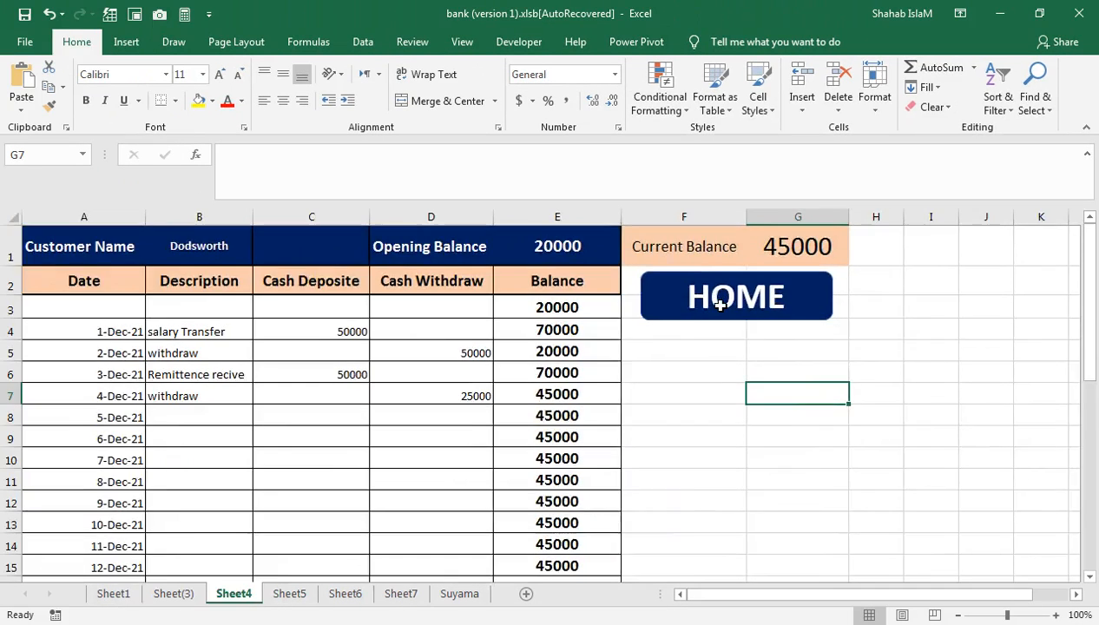
click(392, 171)
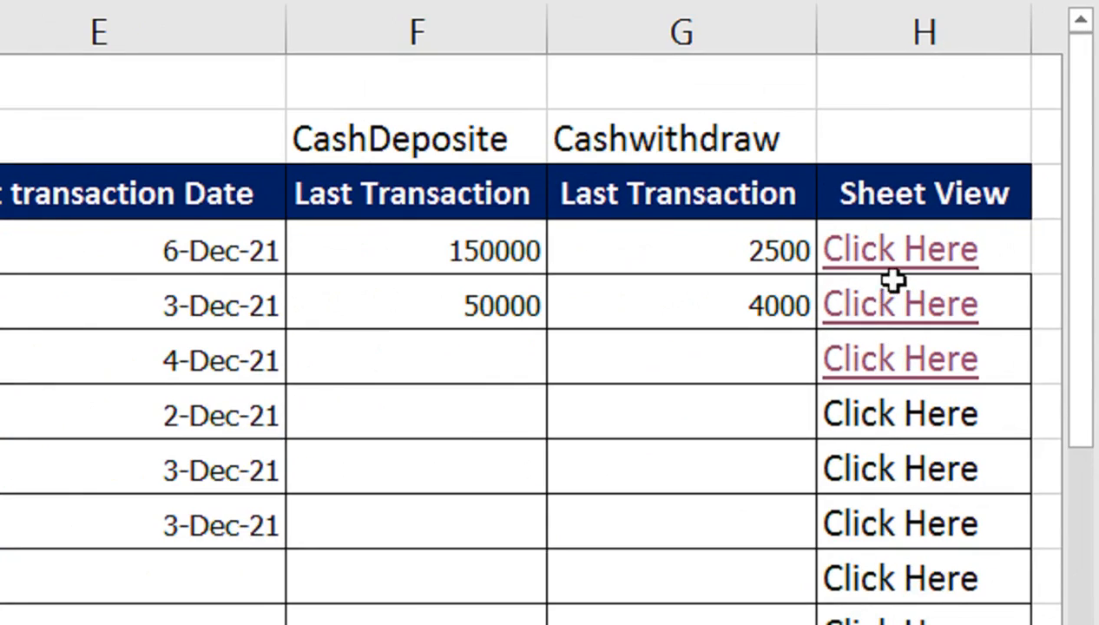
- Open the first customer's sheet from H4 and look through the customer sheets for a HOME button, ending on Sheet4
click(998, 338)
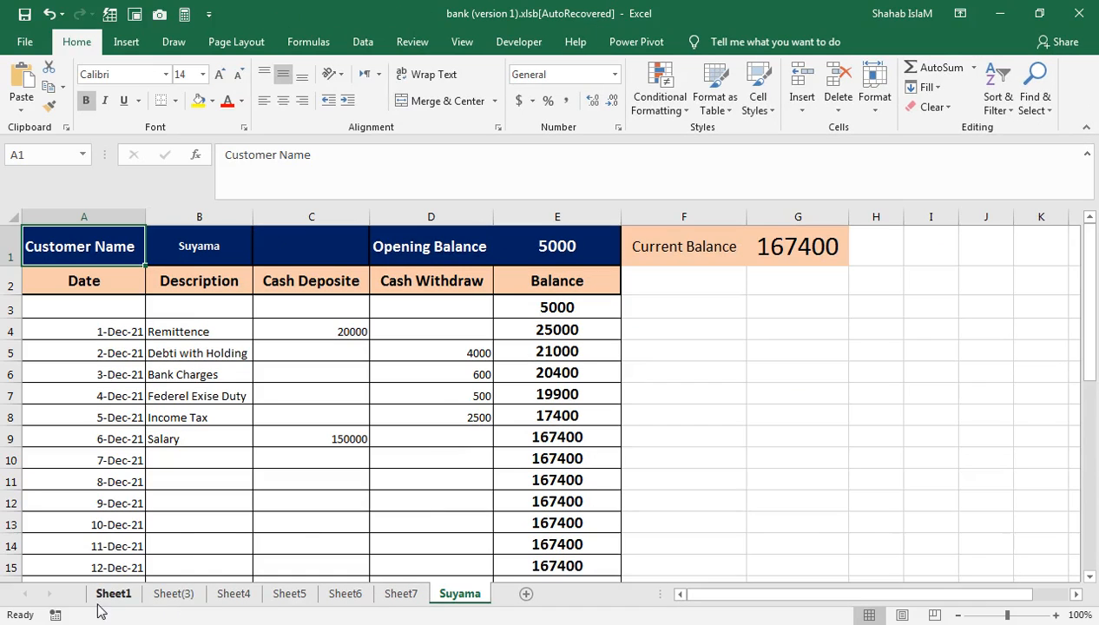
click(165, 596)
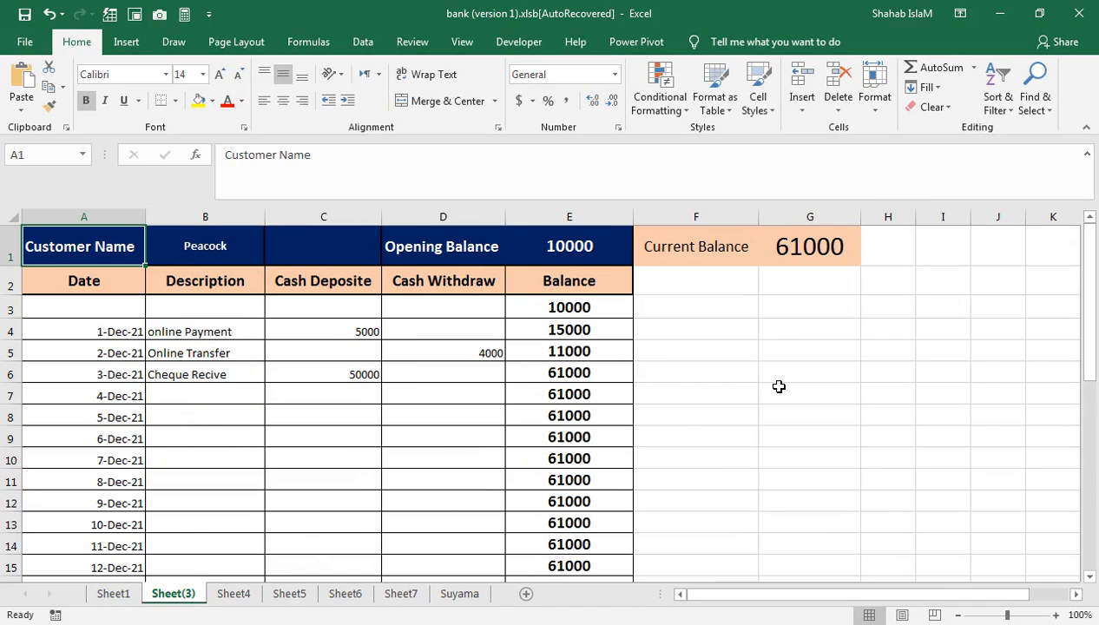
click(407, 595)
click(458, 595)
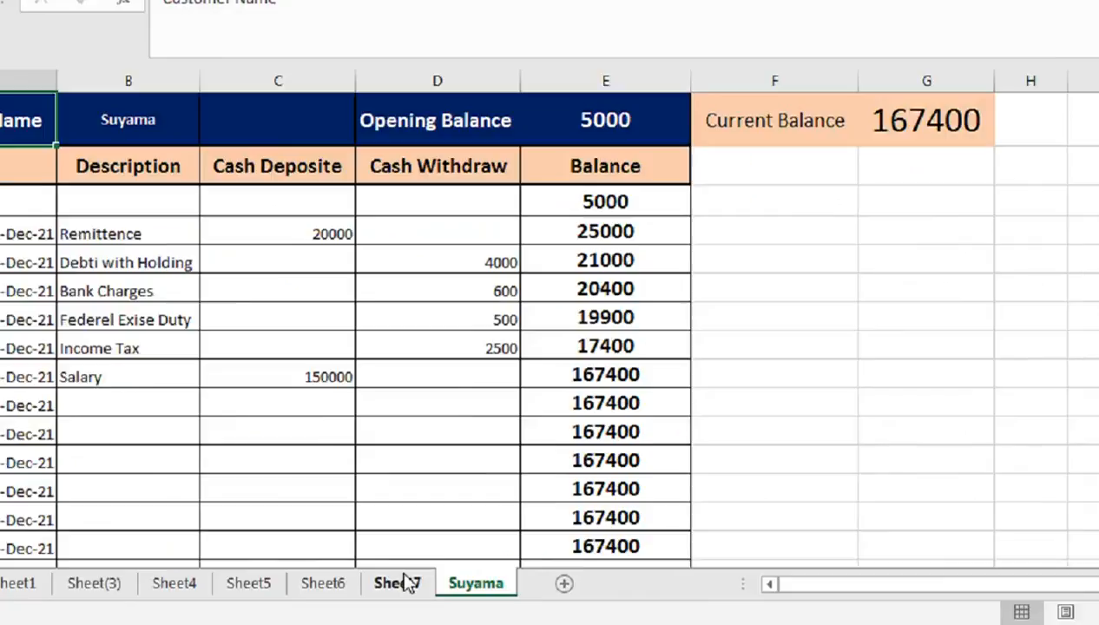
click(401, 594)
key(ctrl+Page_Up)
key(ctrl+Page_Up)
key(ctrl+Page_Up)
key(ctrl+Page_Up)
key(ctrl+Page_Down)
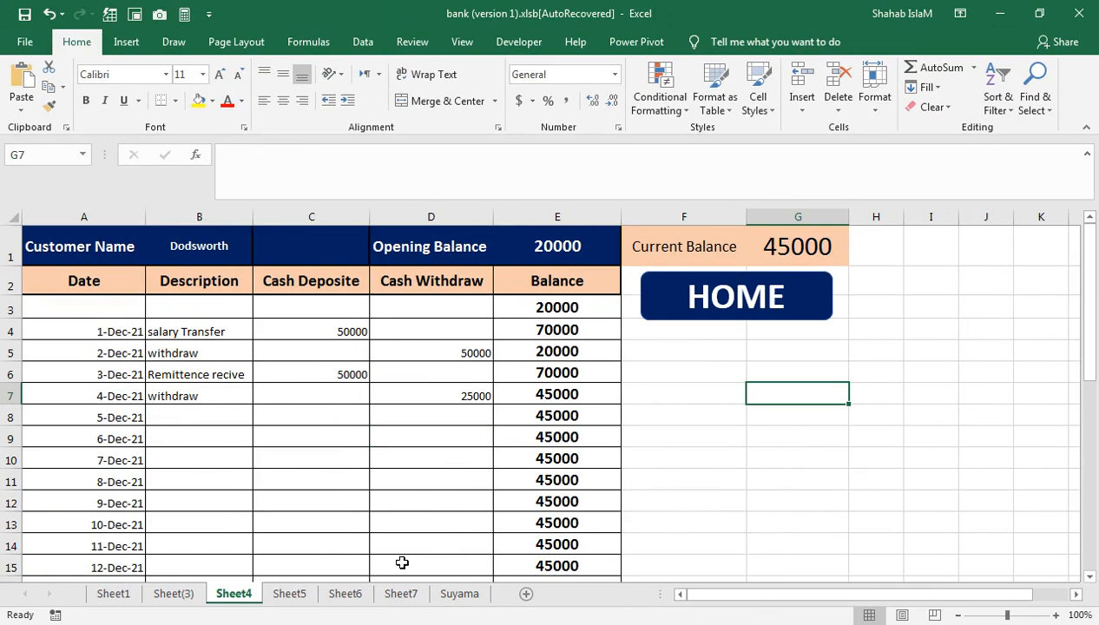
click(668, 288)
right_click(668, 266)
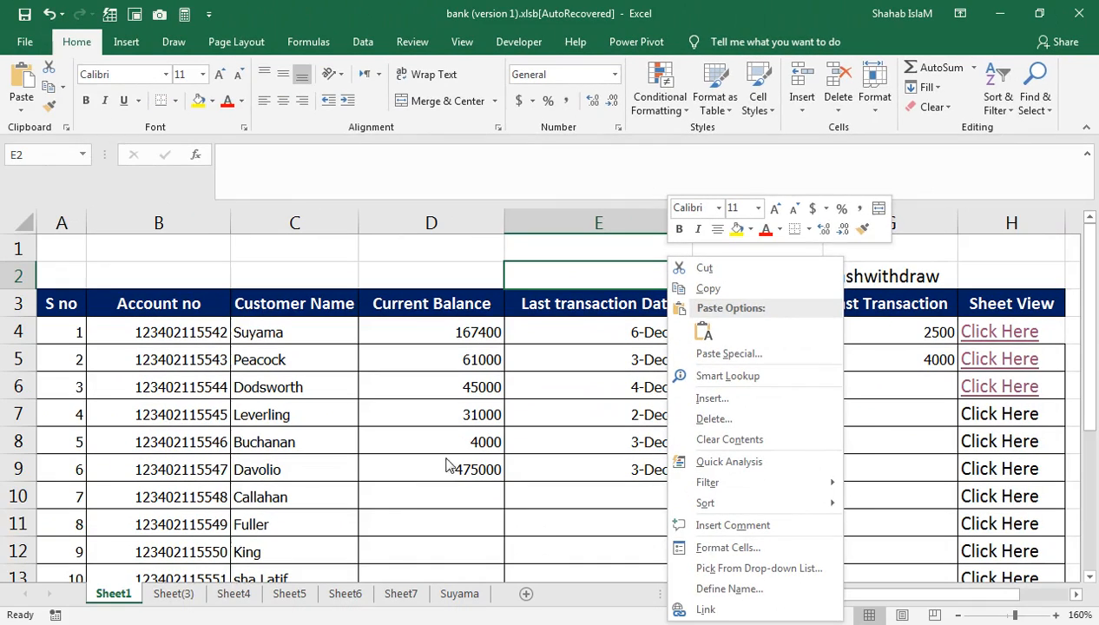
key(Escape)
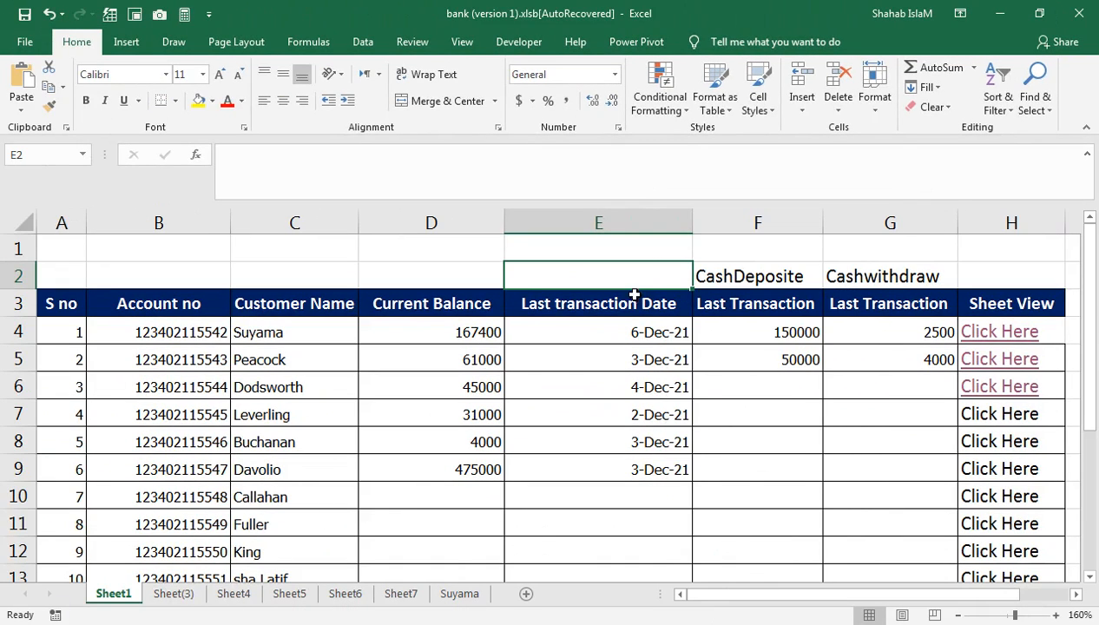
click(228, 597)
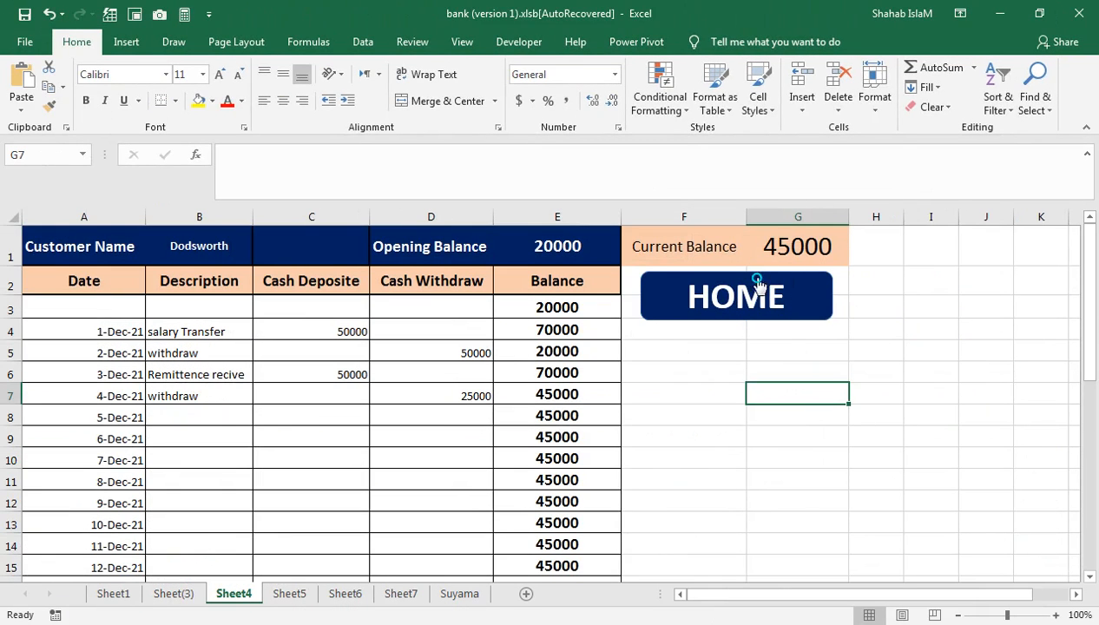
- Copy the HOME button from Sheet4 to Sheet(3) and position it just below Current Balance
right_click(757, 284)
key(Escape)
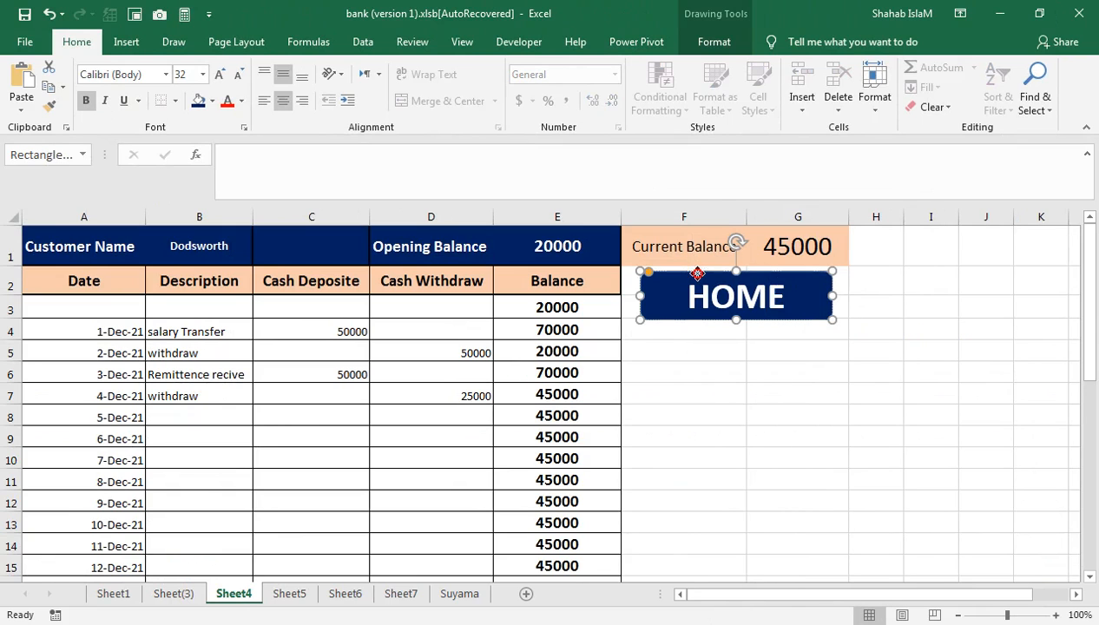
right_click(697, 274)
key(Escape)
click(174, 594)
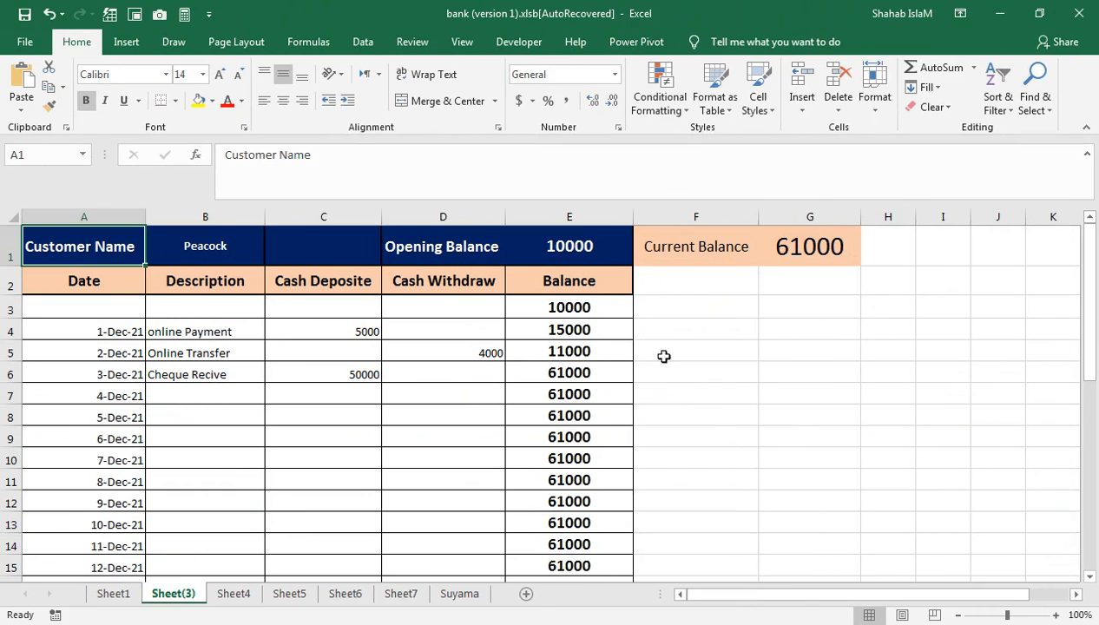
click(686, 284)
key(ctrl+v)
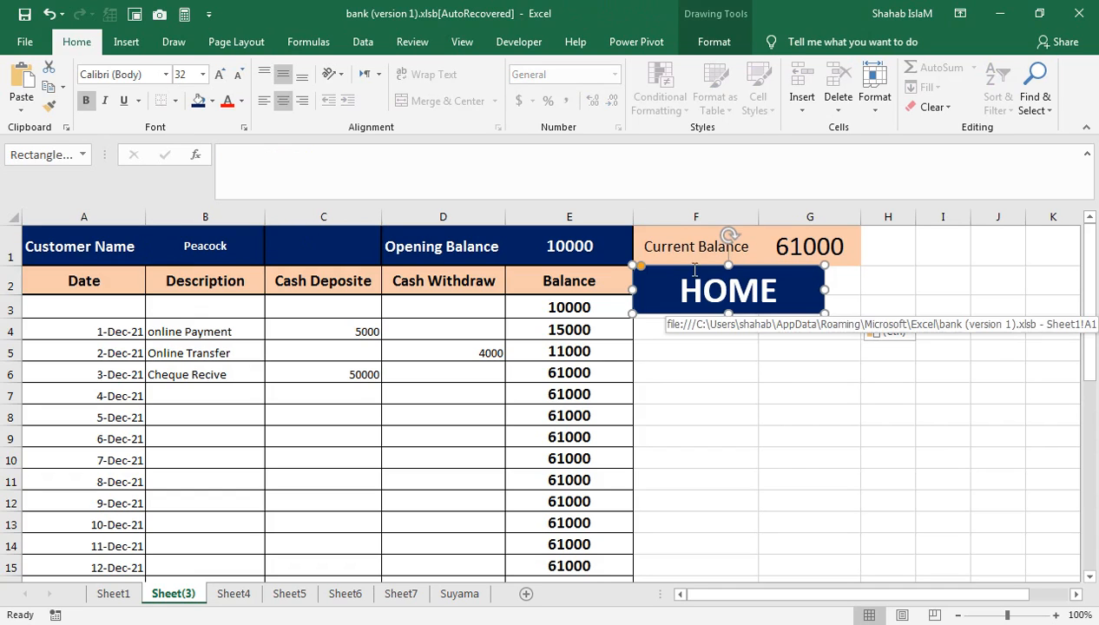
drag(692, 263, 715, 286)
- Paste the HOME button into Sheet5 and position it just below Current Balance
click(233, 594)
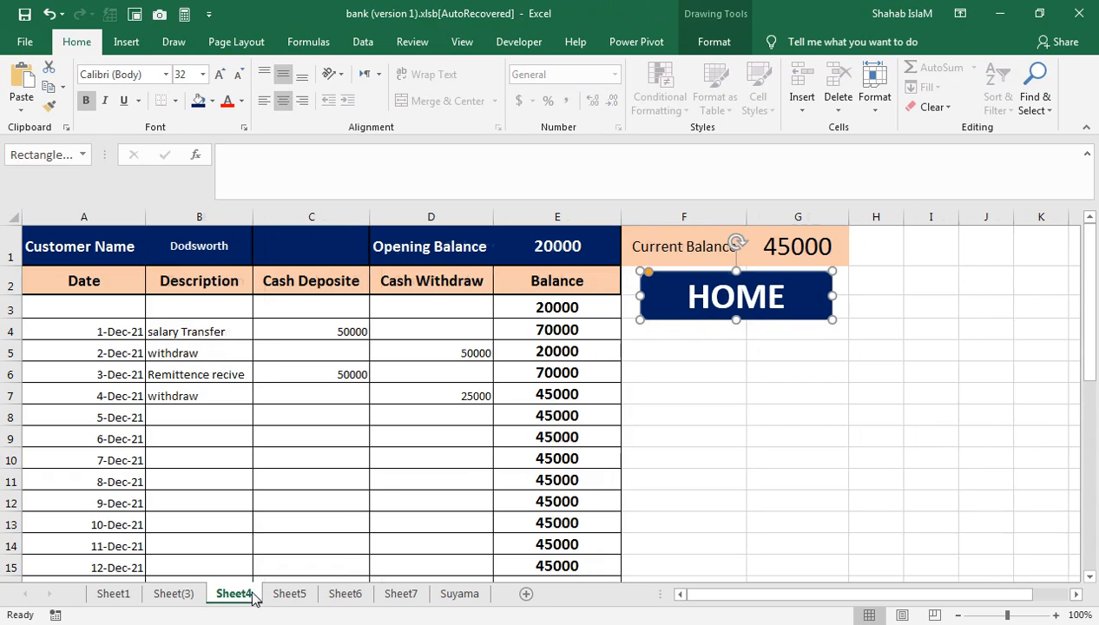
click(289, 594)
click(674, 296)
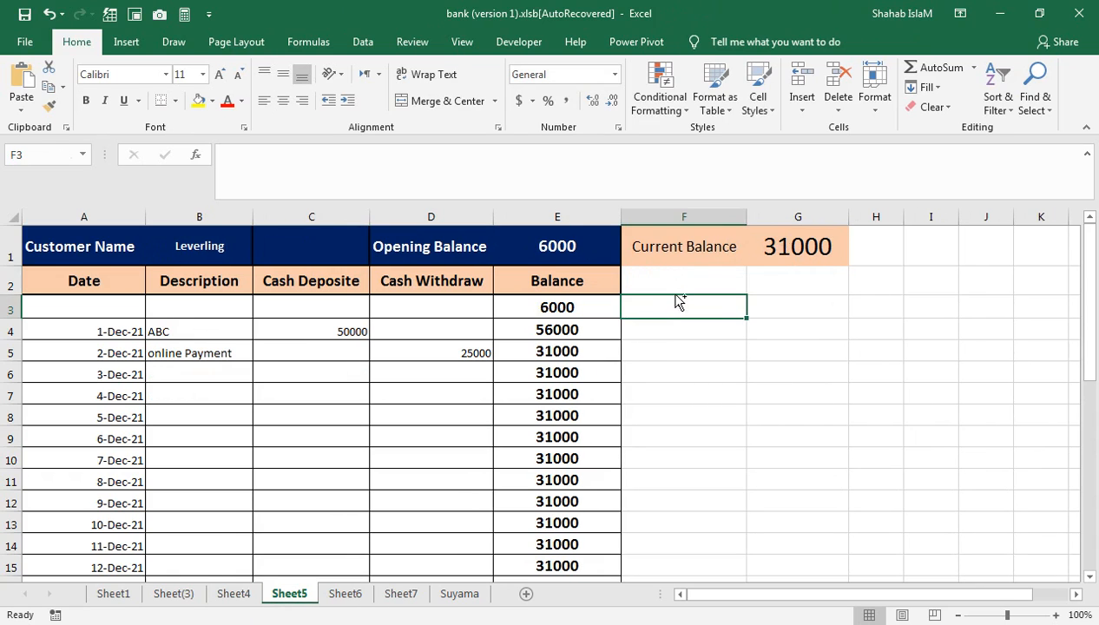
key(ctrl+v)
drag(686, 297, 708, 278)
- Paste the HOME button into Sheet6 and move it below Current Balance
click(345, 594)
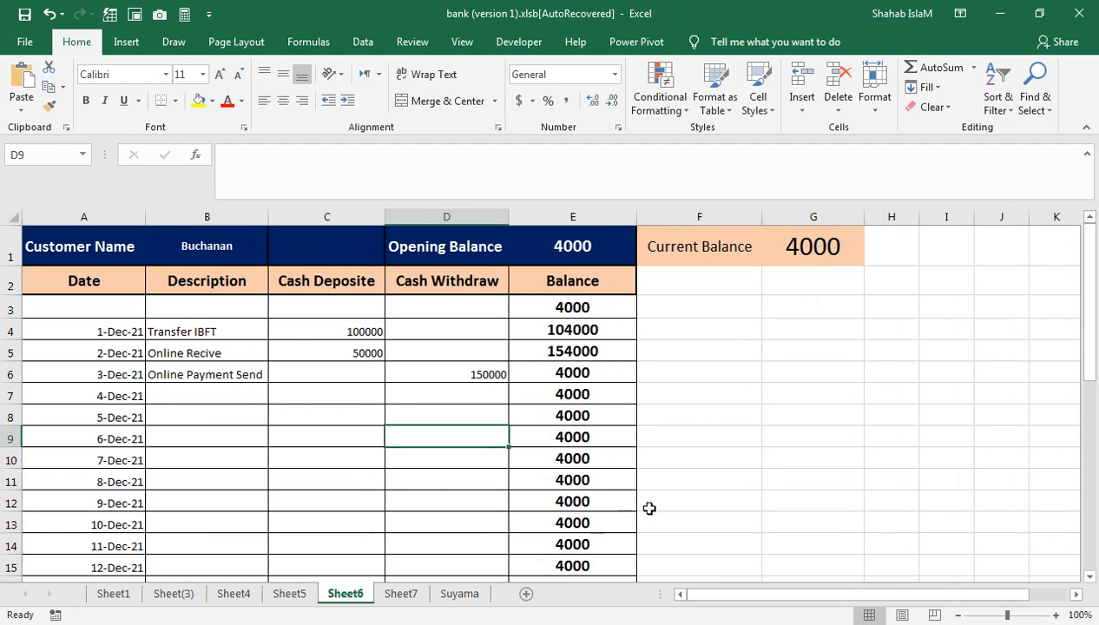
key(ctrl+v)
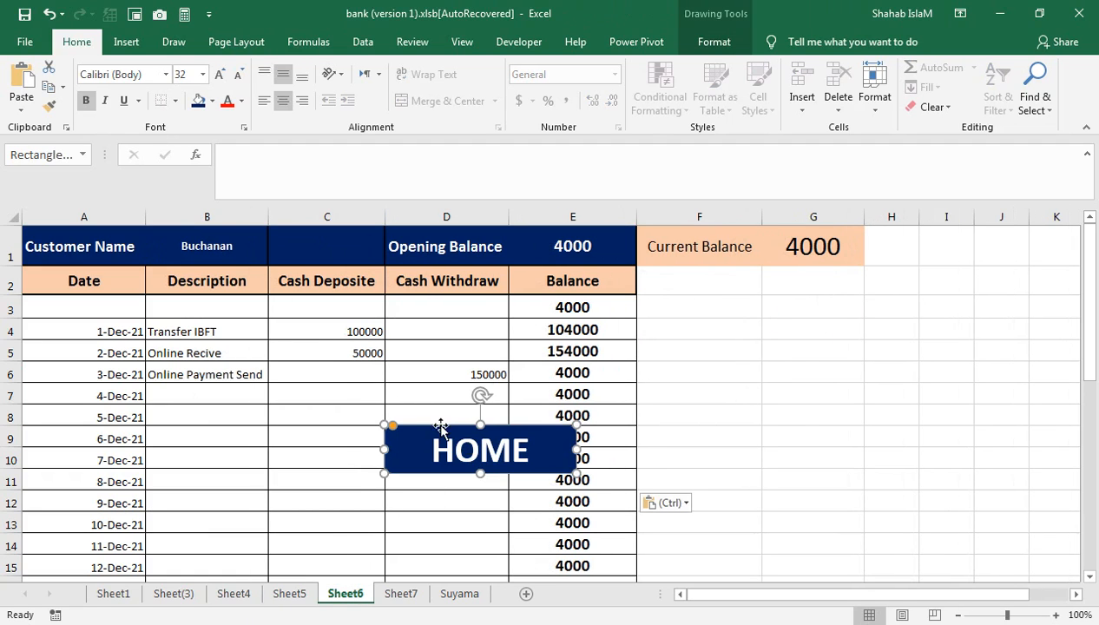
drag(441, 427, 715, 277)
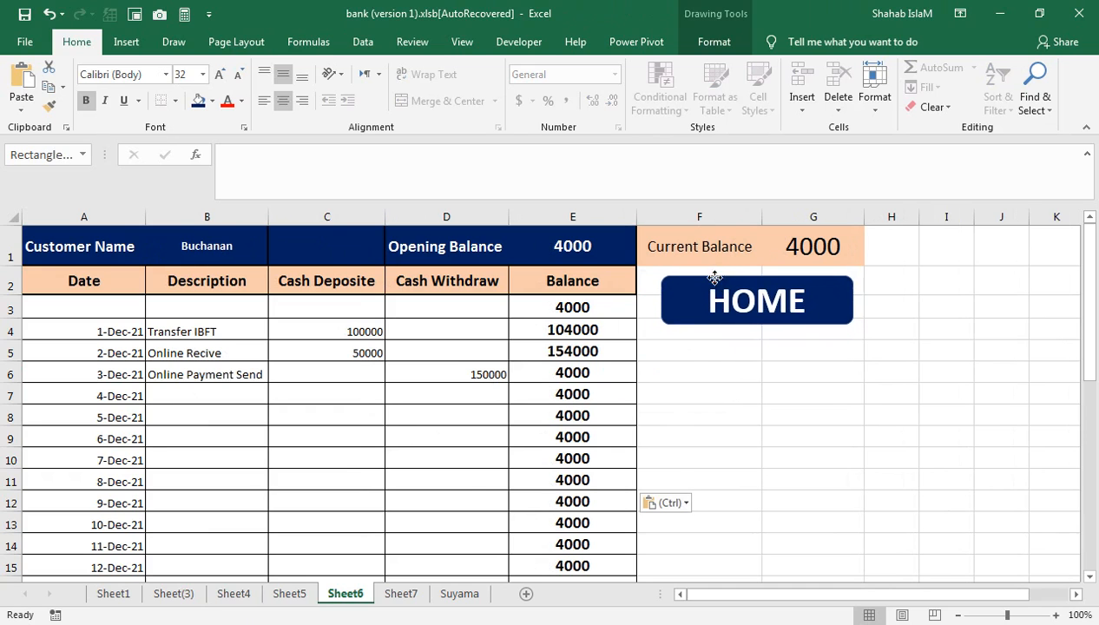
- Paste the HOME button into Sheet7 and move it up below Current Balance
click(401, 594)
scroll(545, 365, down, 2)
key(ctrl+v)
key(ctrl)
key(ctrl)
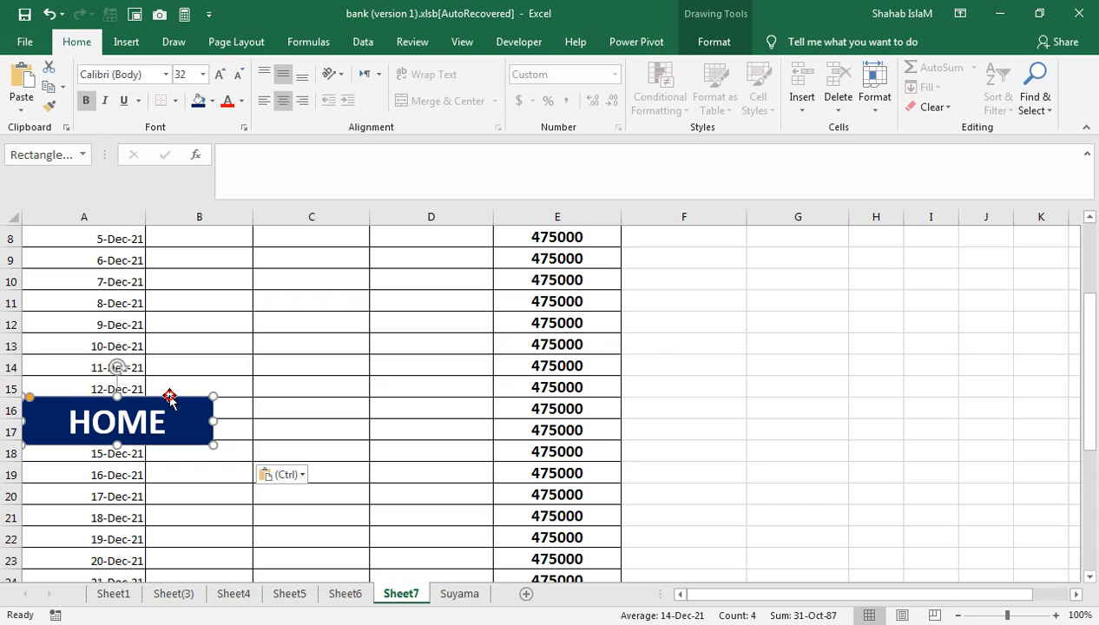
drag(177, 408, 770, 273)
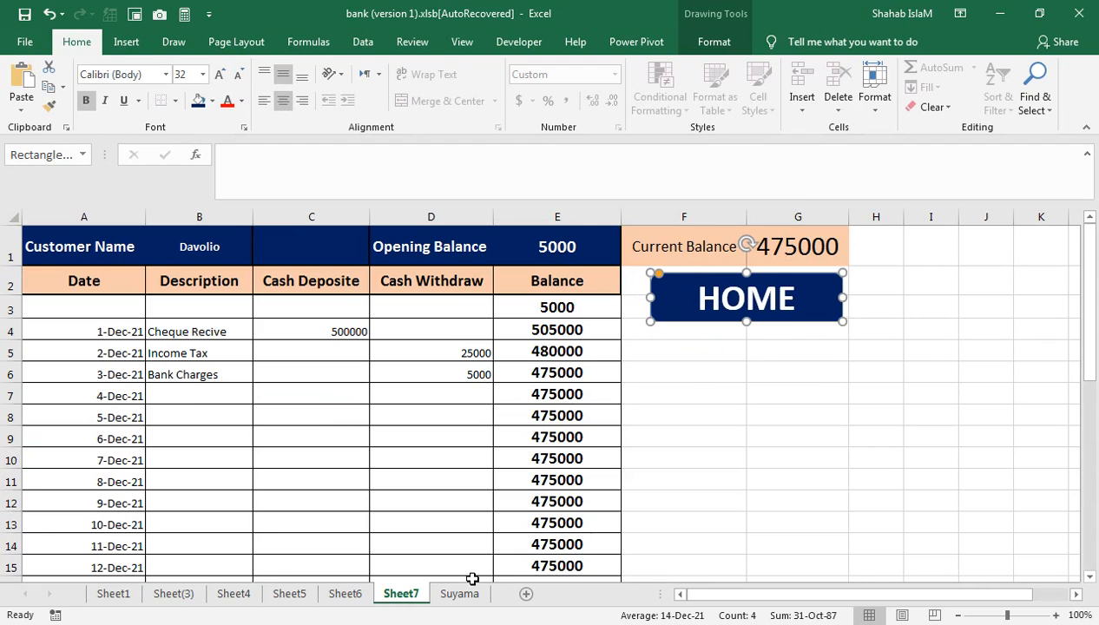
- Paste the HOME button into the first customer's sheet and position it below Current Balance
click(459, 593)
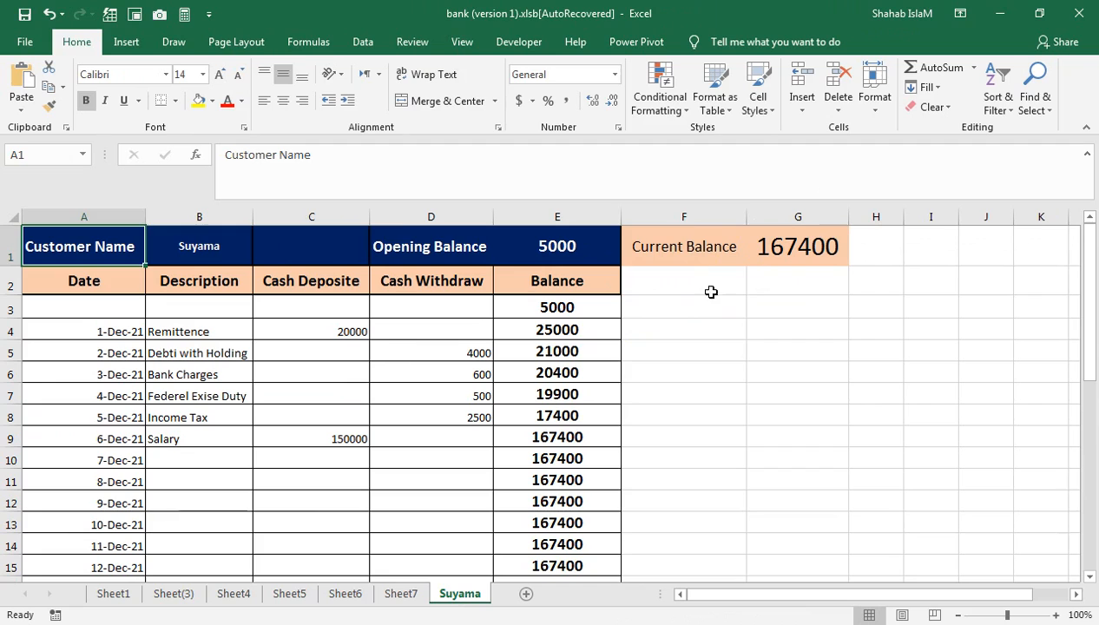
click(699, 280)
key(ctrl+v)
drag(696, 265, 720, 274)
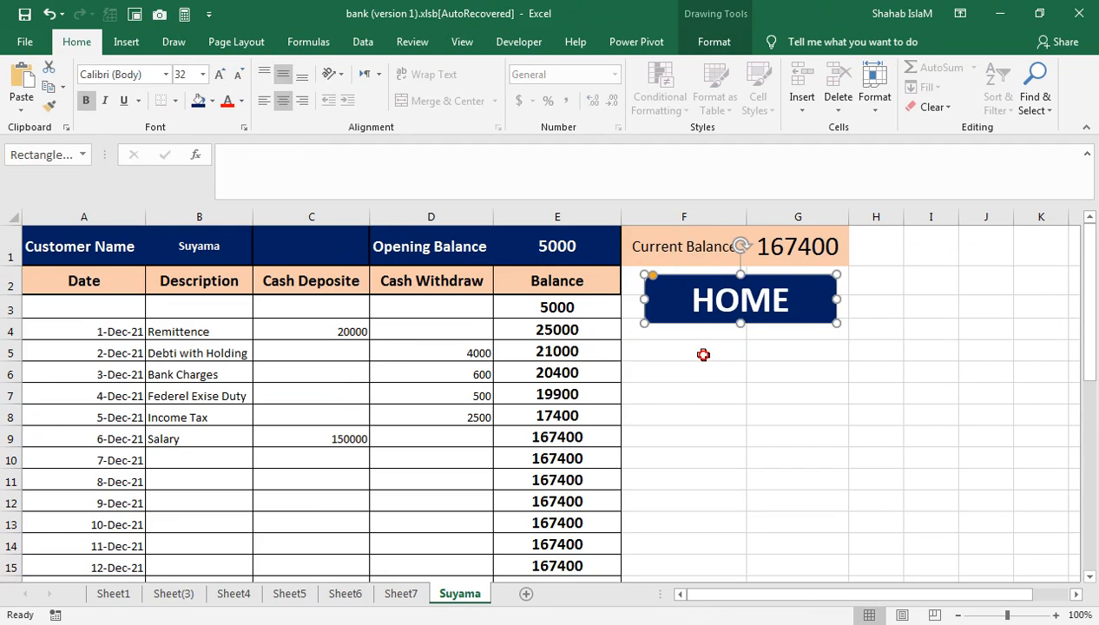
- Test the HOME button on the first customer's sheet, then follow the H5 link and return with HOME
click(703, 355)
click(605, 314)
click(683, 296)
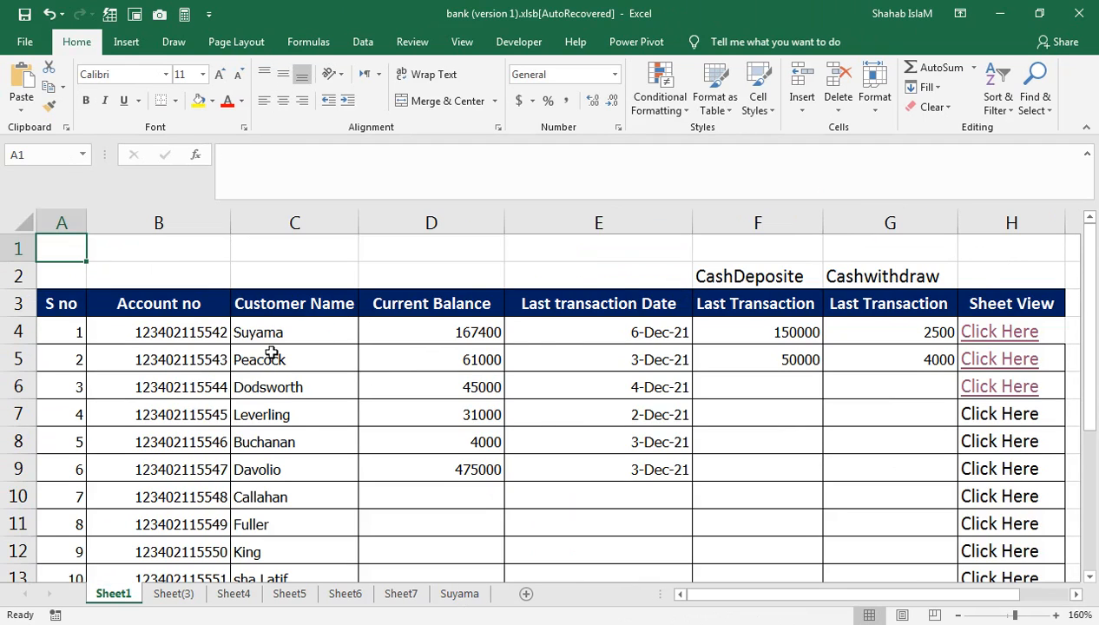
click(977, 354)
click(702, 302)
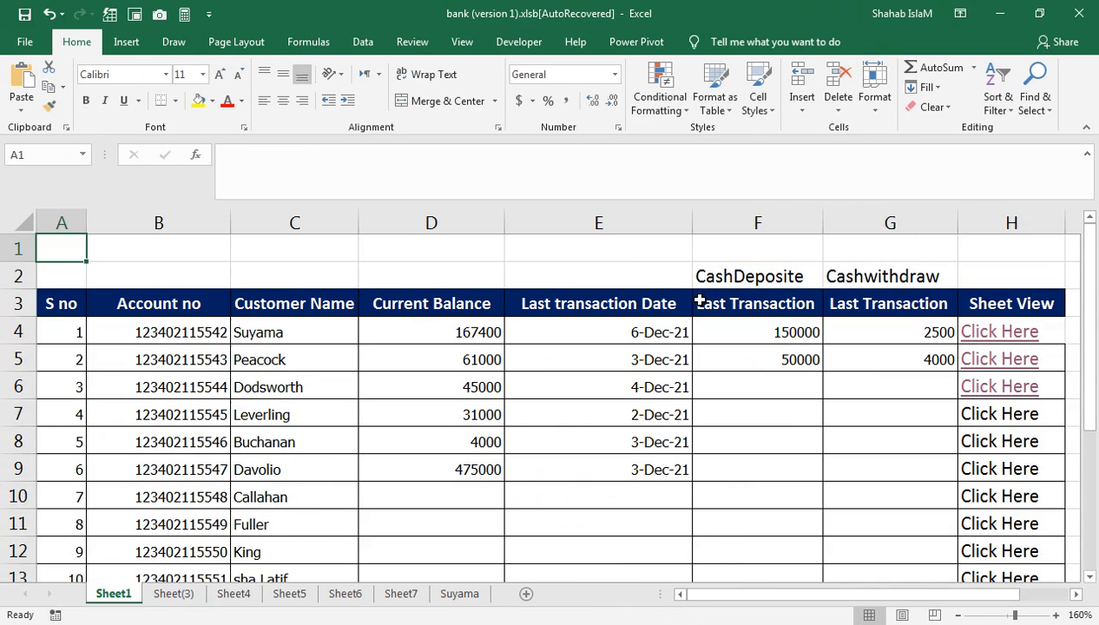